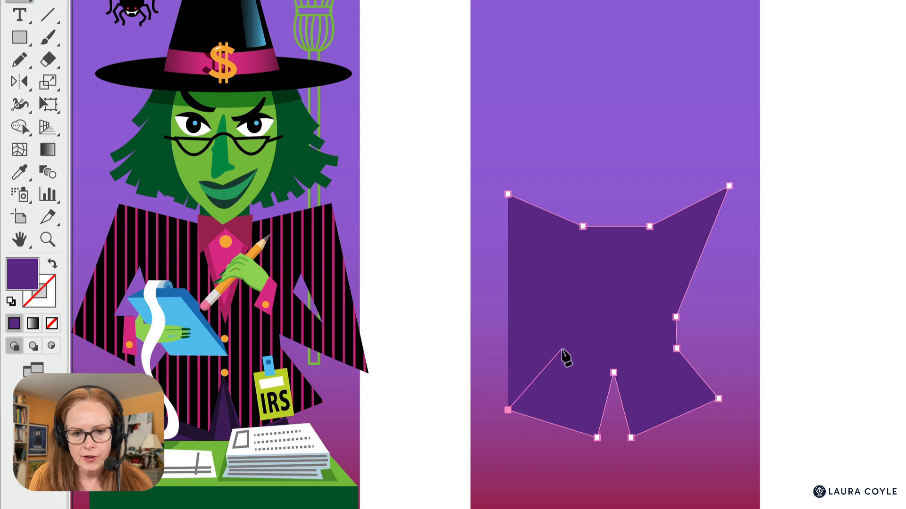
# Add the remaining two waist corners on the jacket body's left side, close the path and fill it black
pyautogui.click(566, 351)
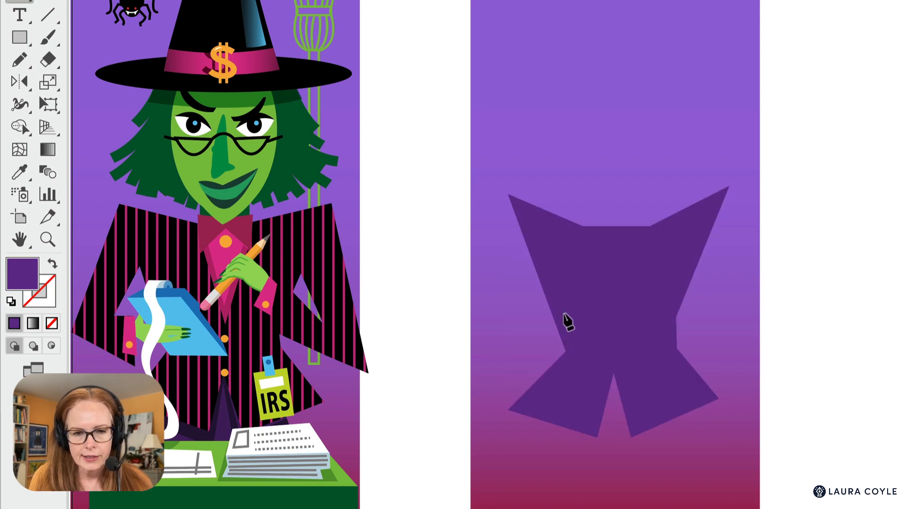
pyautogui.click(564, 313)
pyautogui.click(508, 195)
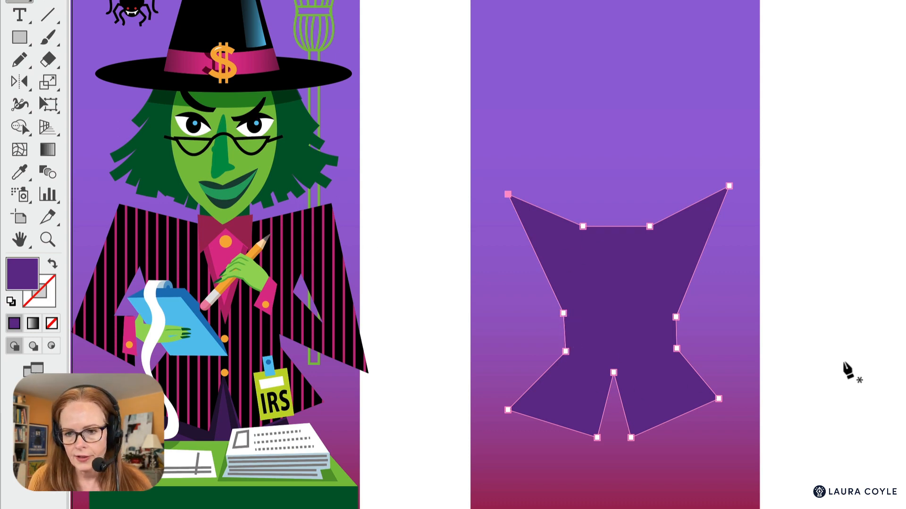
pyautogui.click(837, 326)
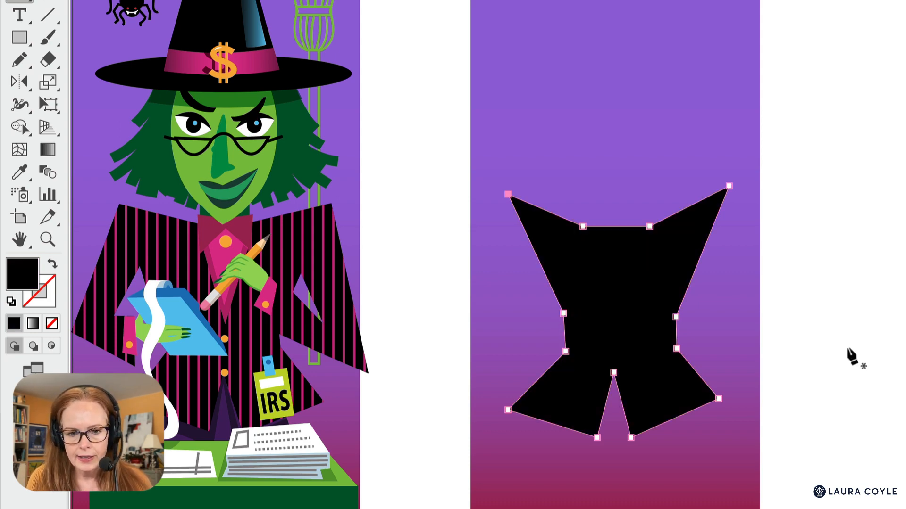
pyautogui.moveTo(539, 411); pyautogui.dragTo(556, 313)
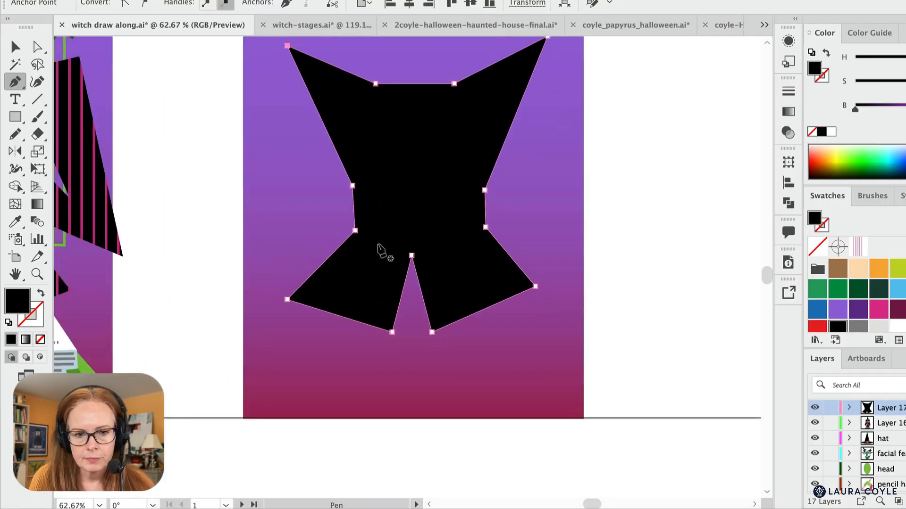
# Draw a four-sided skirt from the jacket's waist down to the artboard's bottom edge and fill it dark purple
pyautogui.click(374, 245)
pyautogui.click(316, 416)
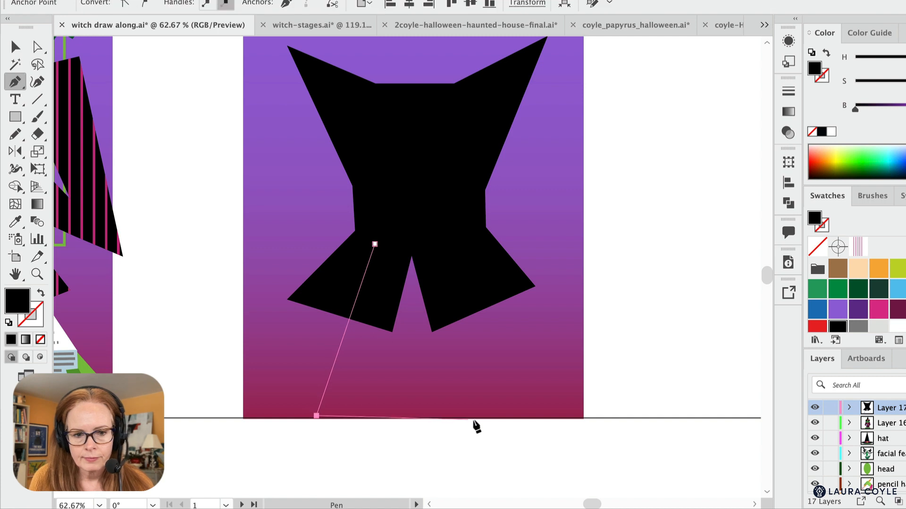
pyautogui.click(504, 416)
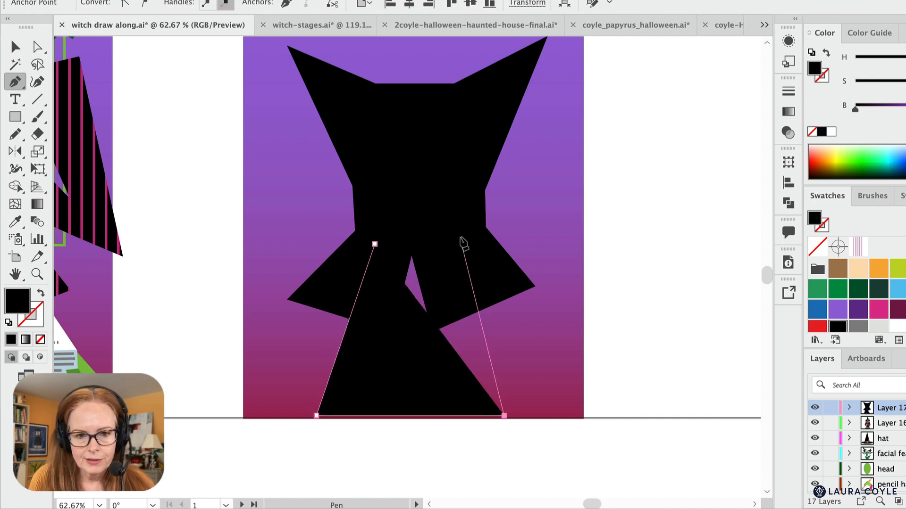
pyautogui.click(460, 237)
pyautogui.click(375, 244)
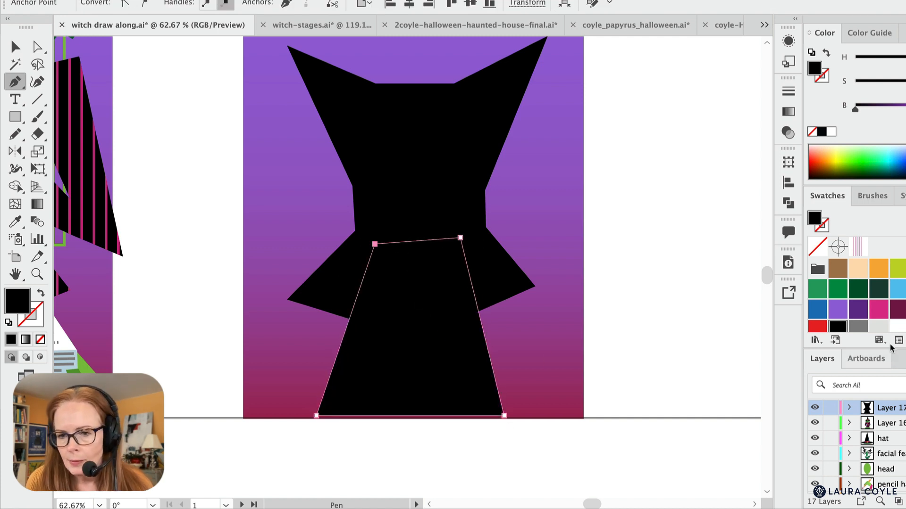
pyautogui.click(858, 309)
pyautogui.press('v')
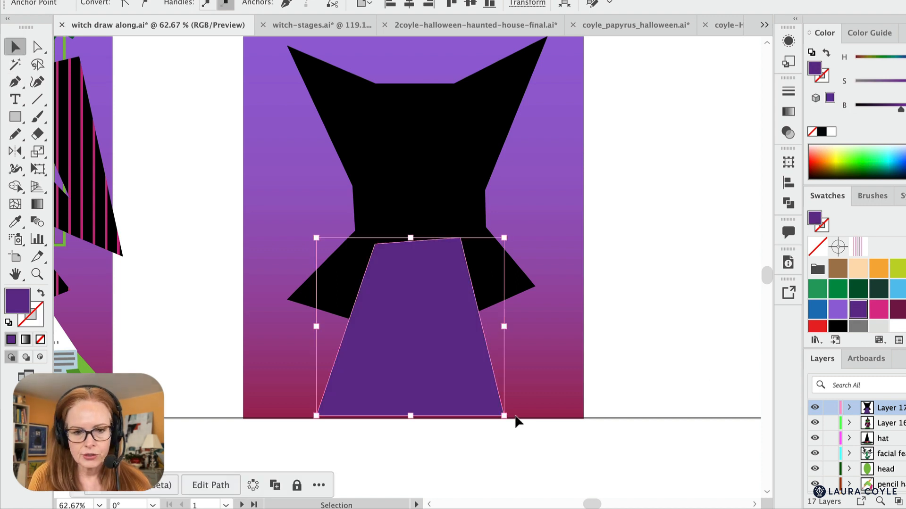
# Widen the purple skirt slightly on both sides and arrange it behind the black jacket body
pyautogui.moveTo(504, 327); pyautogui.dragTo(520, 332)
pyautogui.moveTo(316, 327); pyautogui.dragTo(306, 326)
pyautogui.moveTo(413, 414); pyautogui.dragTo(414, 416)
pyautogui.click(434, 192)
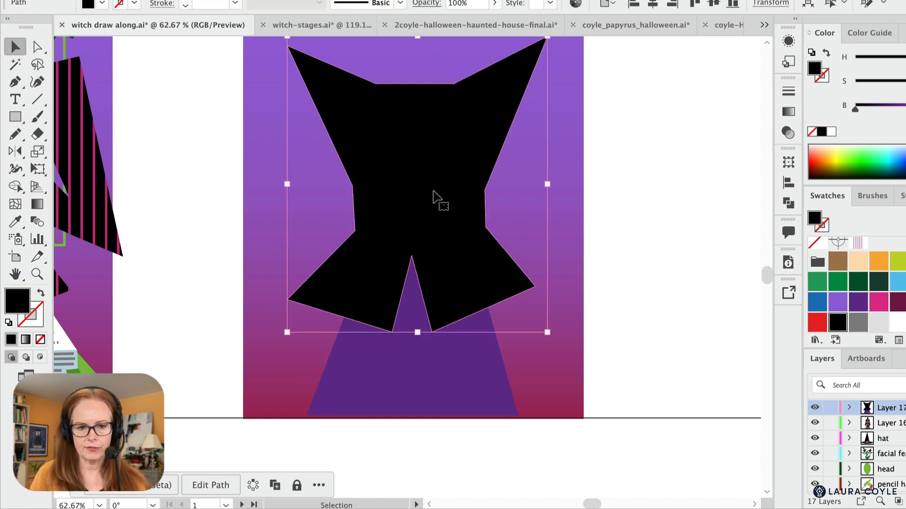
pyautogui.click(489, 482)
# Draw a closed, bent black sleeve with the Pen tool from the jacket's right shoulder point, with its cuff toward the waist
pyautogui.moveTo(487, 360); pyautogui.dragTo(426, 448)
pyautogui.click(15, 81)
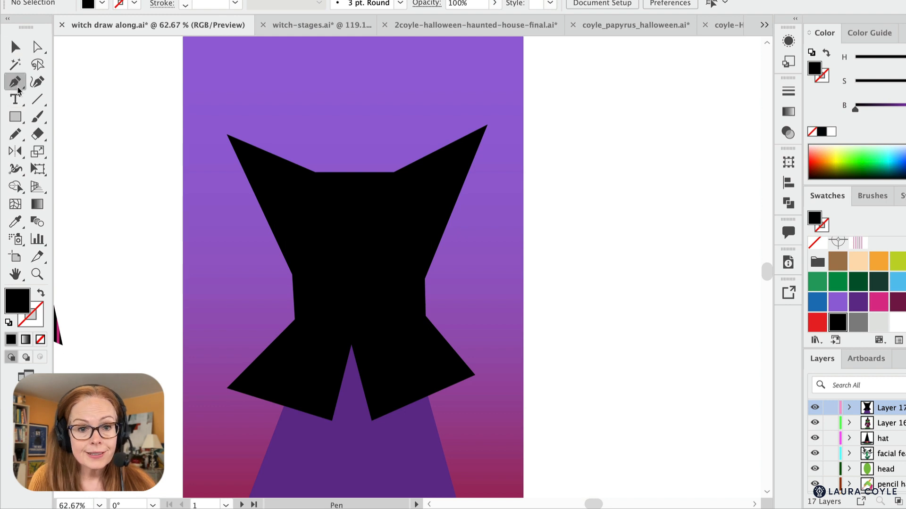
pyautogui.click(487, 125)
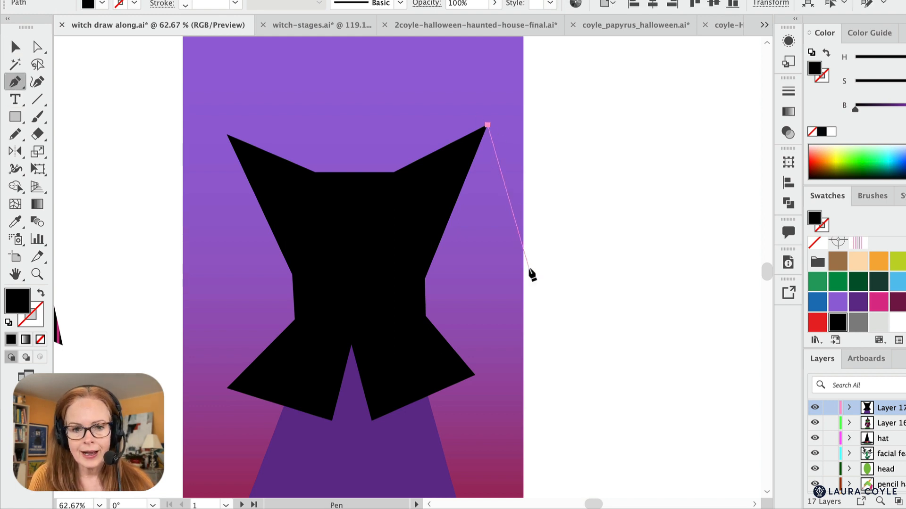
pyautogui.click(527, 267)
pyautogui.click(448, 324)
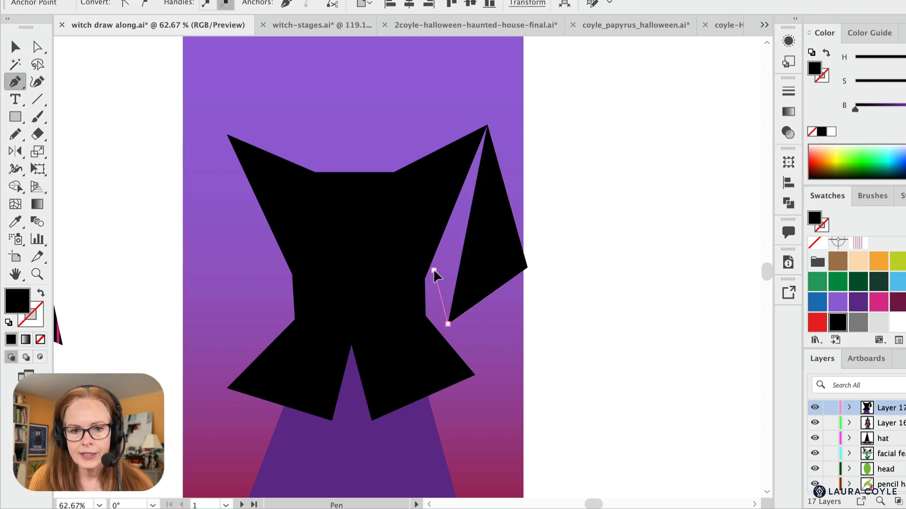
pyautogui.click(434, 271)
pyautogui.click(494, 258)
pyautogui.click(459, 183)
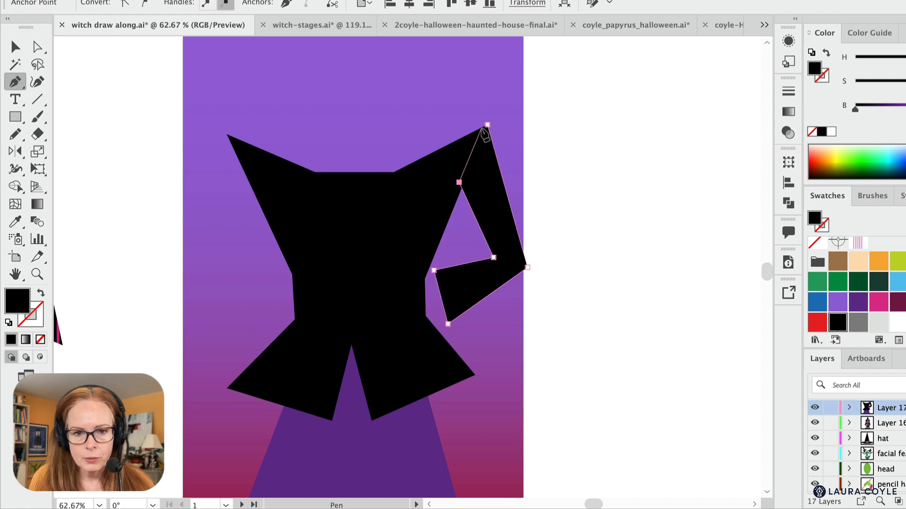
pyautogui.click(487, 125)
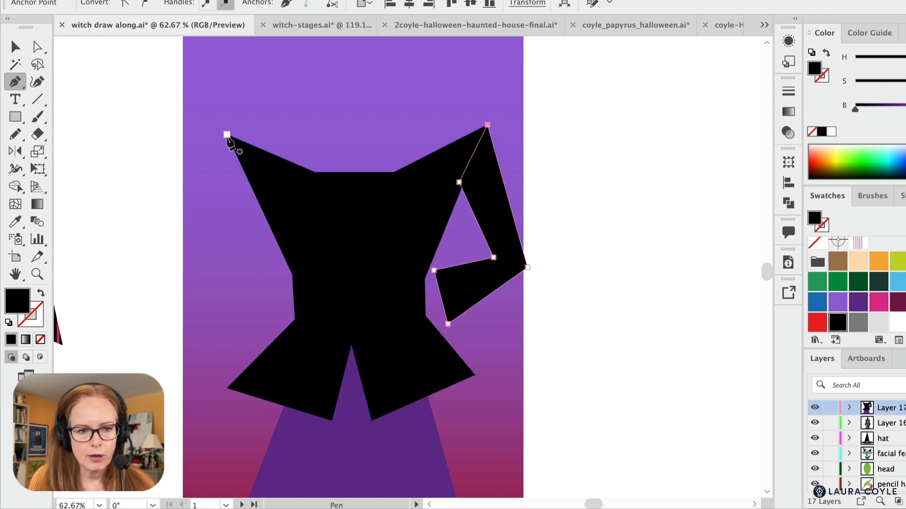
# Draw a matching closed, bent black sleeve from the jacket's left shoulder point, with its cuff toward the waist
pyautogui.click(227, 135)
pyautogui.click(171, 264)
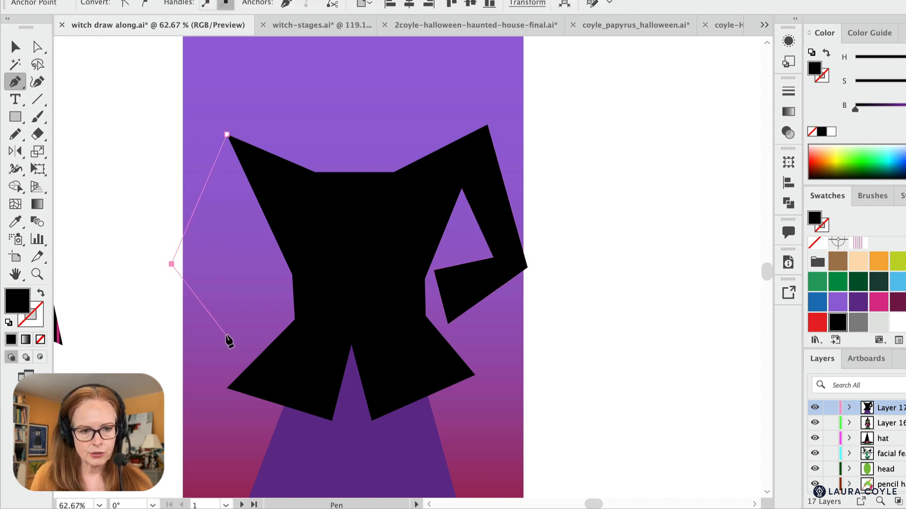
pyautogui.click(230, 349)
pyautogui.click(275, 299)
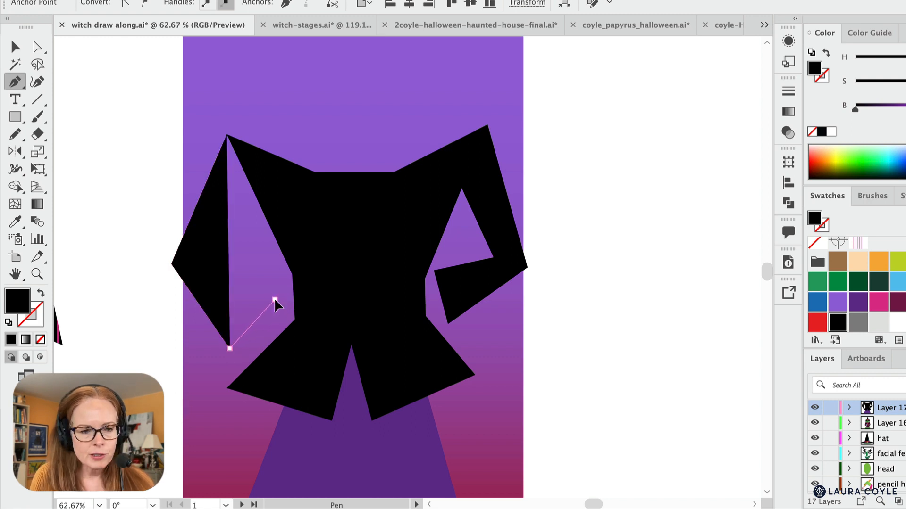
pyautogui.click(212, 268)
pyautogui.click(267, 208)
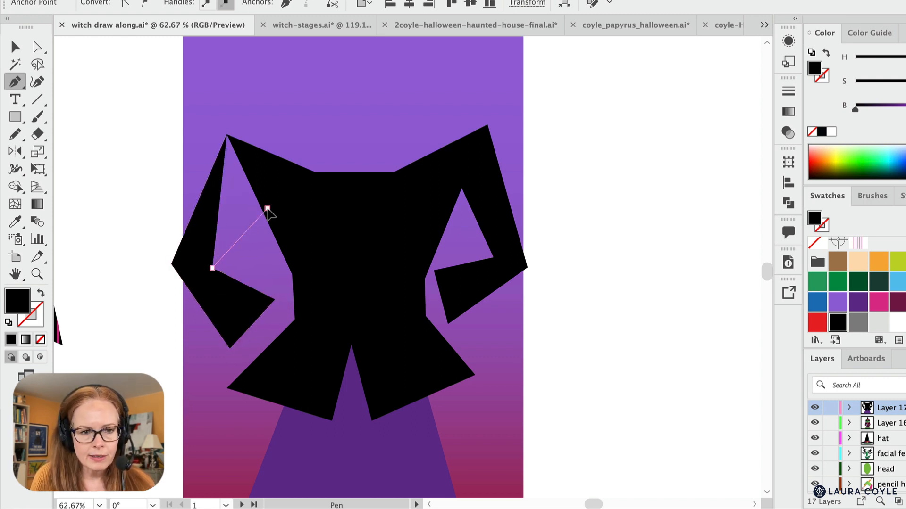
pyautogui.click(226, 135)
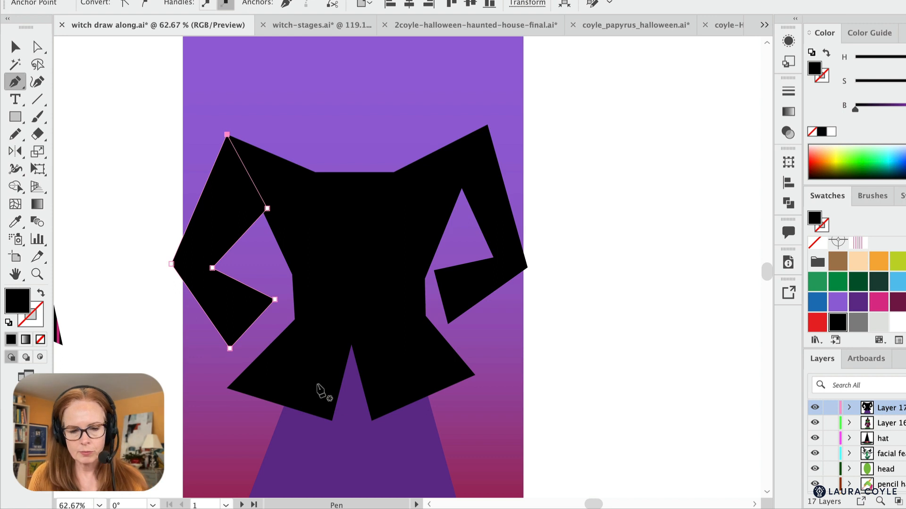
pyautogui.press('v')
pyautogui.click(610, 348)
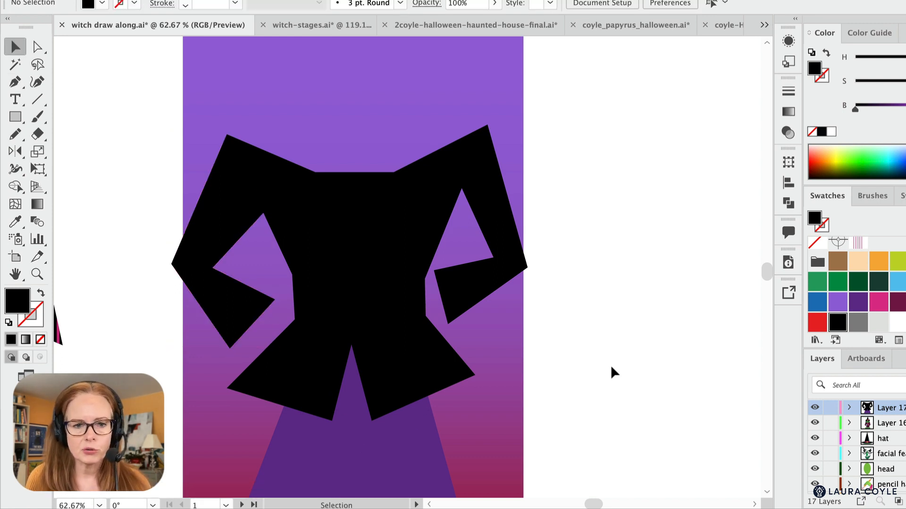
# Duplicate the jacket body's fill in its appearance and set the upper fill to the striped New Pattern Swatch 8
pyautogui.moveTo(593, 376); pyautogui.dragTo(583, 344)
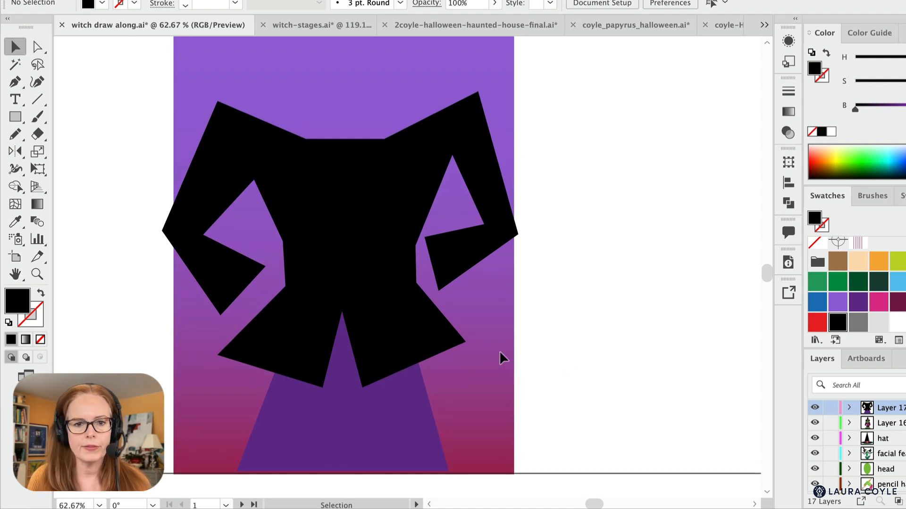
pyautogui.click(397, 326)
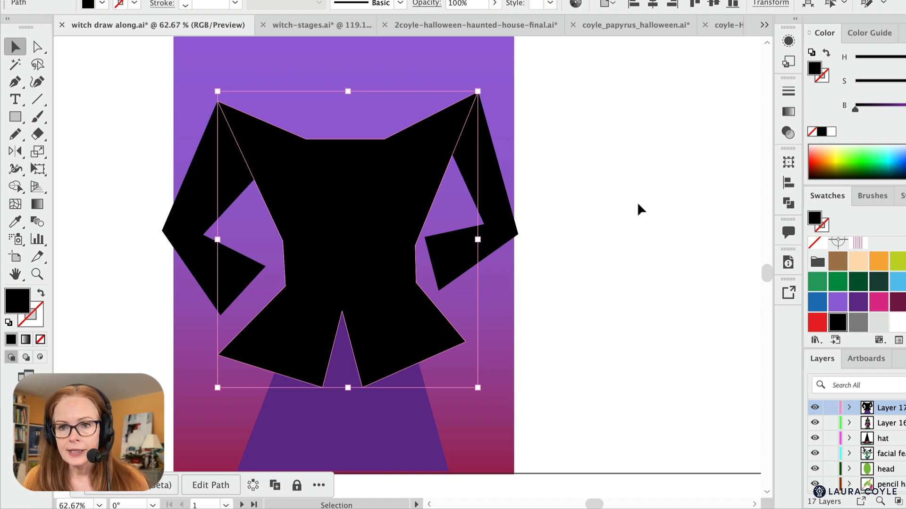
pyautogui.click(787, 42)
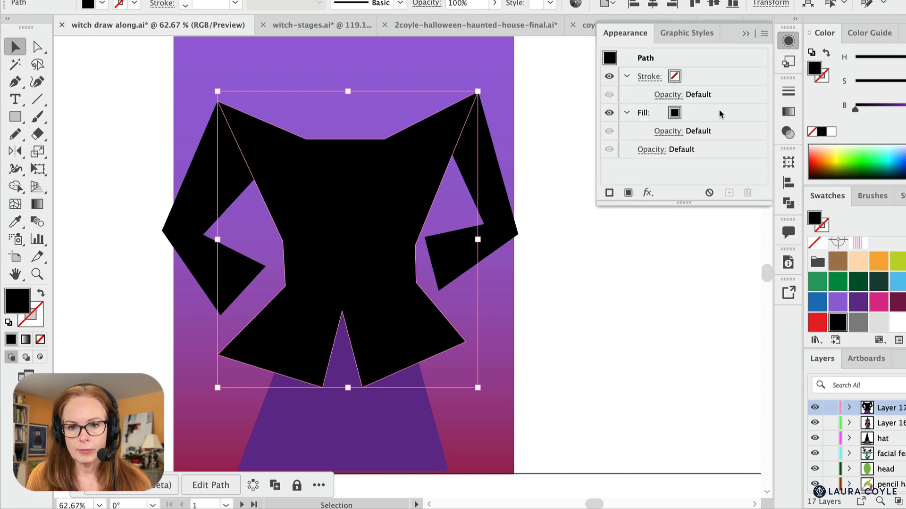
pyautogui.click(720, 115)
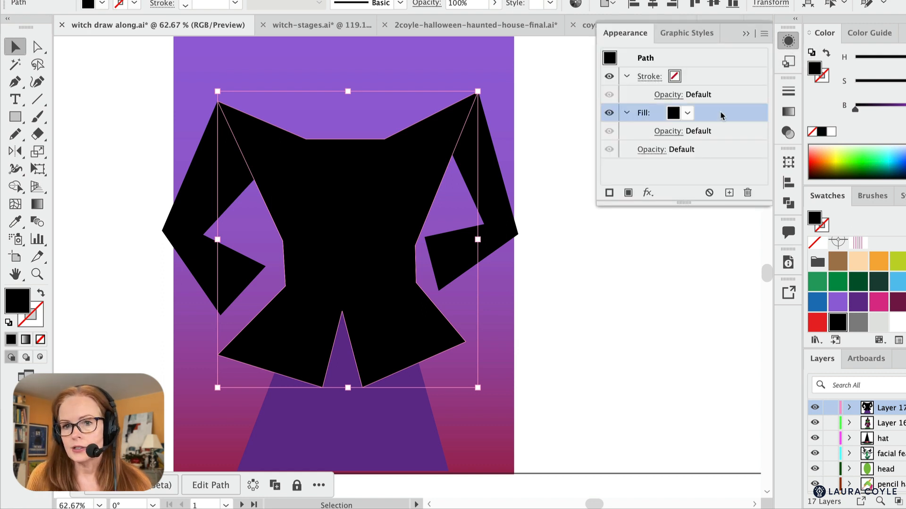
pyautogui.click(729, 193)
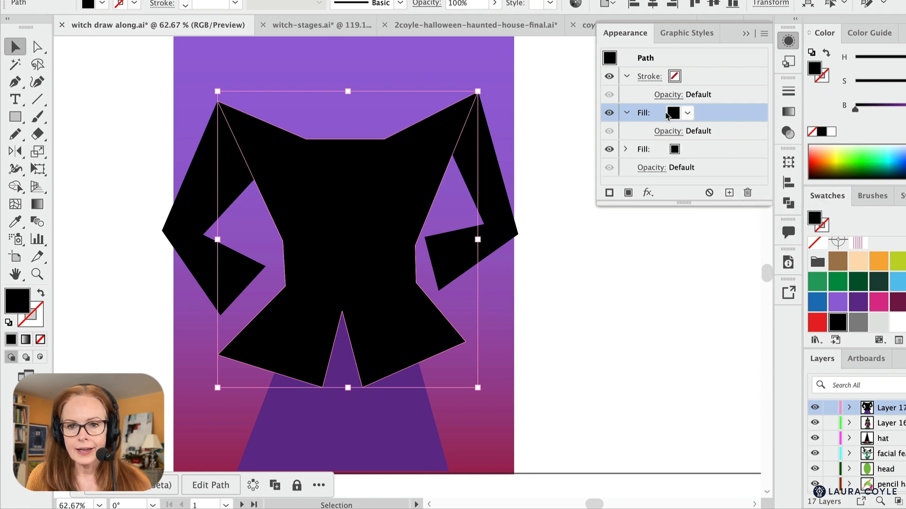
pyautogui.click(687, 114)
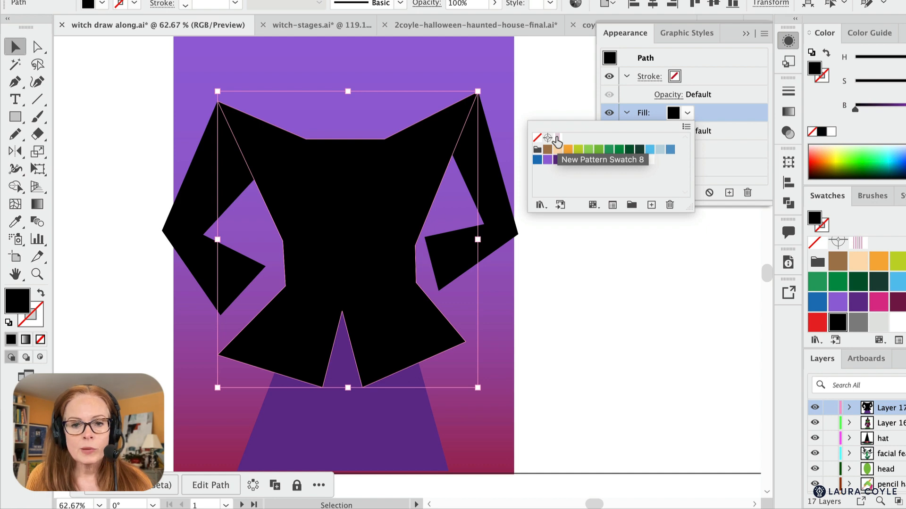
pyautogui.click(557, 138)
pyautogui.click(736, 169)
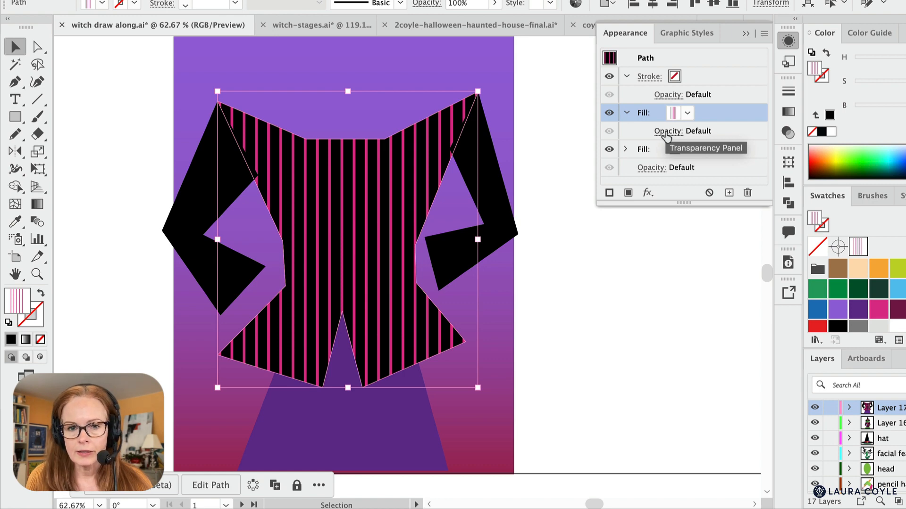
# Reduce the opacity of the jacket body's striped fill to 55%
pyautogui.click(665, 132)
pyautogui.click(667, 160)
pyautogui.moveTo(665, 177); pyautogui.dragTo(640, 181)
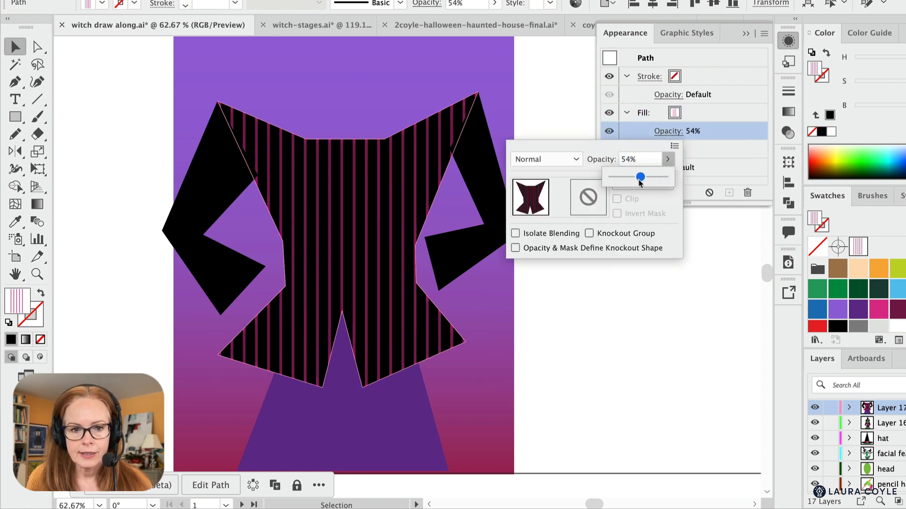
pyautogui.click(723, 249)
pyautogui.click(724, 251)
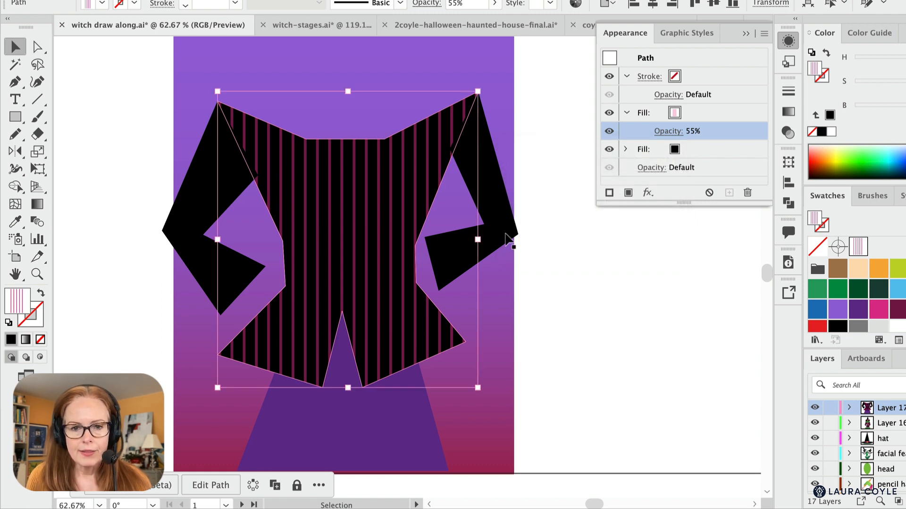
# Copy the jacket body's striped appearance onto both sleeves with the Eyedropper tool
pyautogui.click(507, 240)
pyautogui.press('i')
pyautogui.click(388, 165)
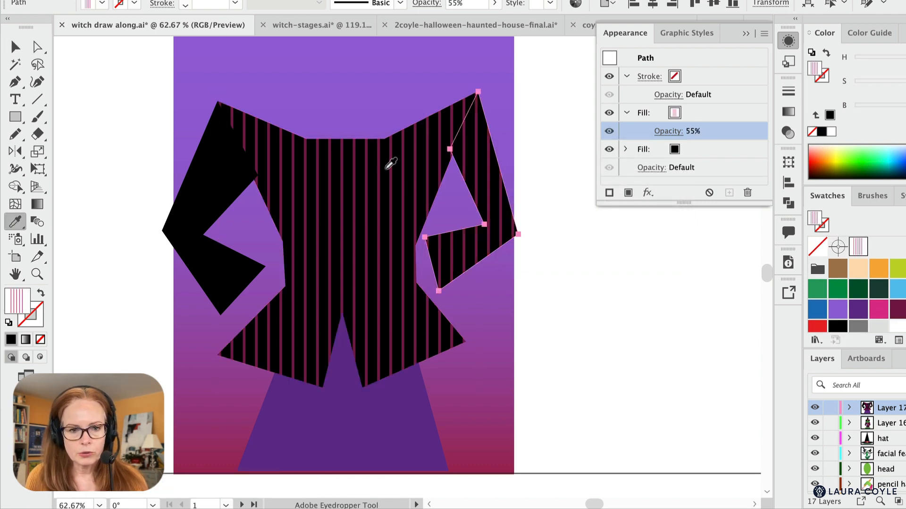
pyautogui.keyDown('super'); pyautogui.click(233, 263); pyautogui.keyUp('super')
pyautogui.click(306, 228)
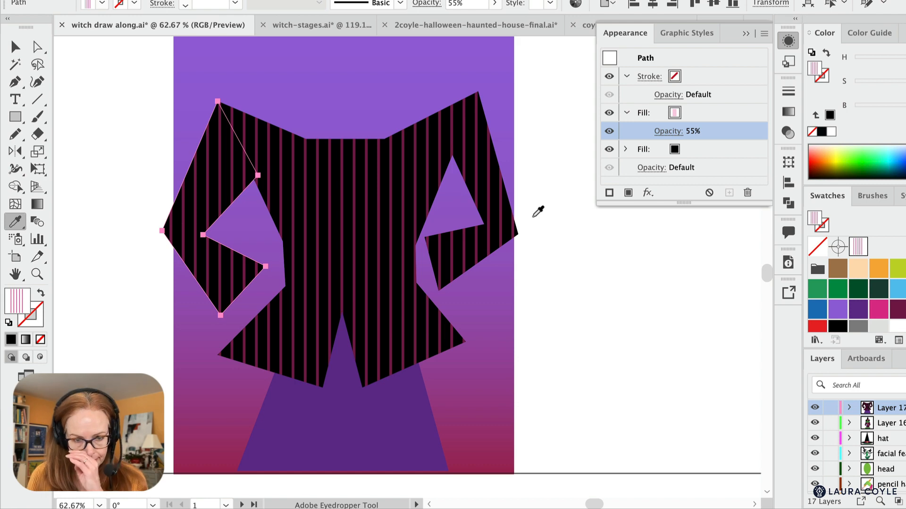
pyautogui.press('v')
pyautogui.click(538, 297)
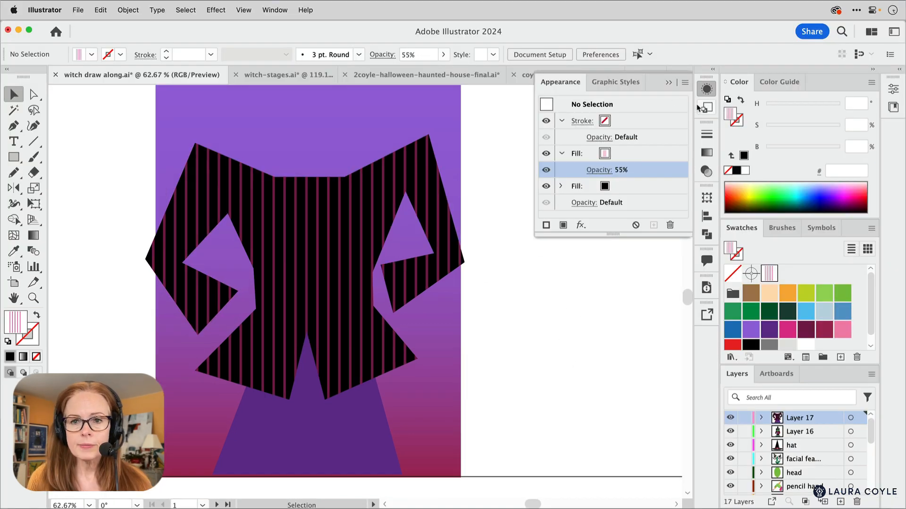
pyautogui.click(584, 389)
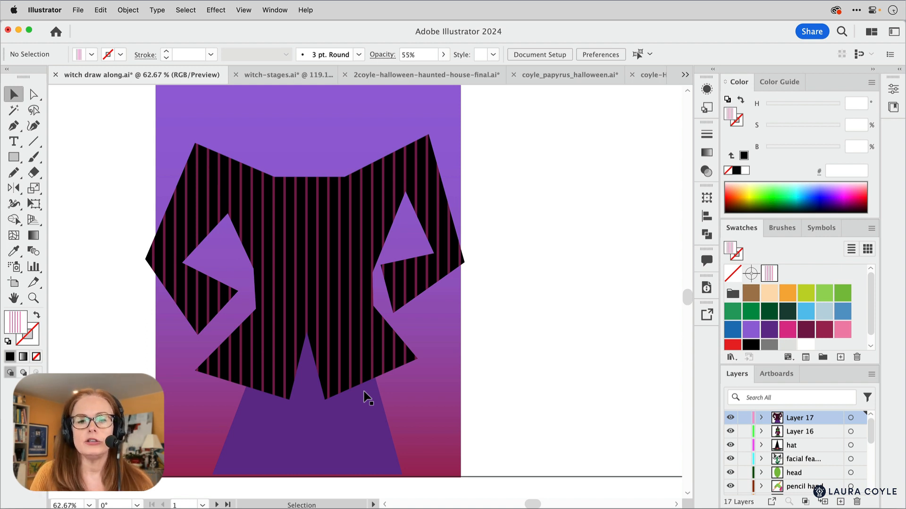
# Duplicate the striped jacket body and purple skirt in front, and move the copies right until they clear the artboard
pyautogui.moveTo(618, 370); pyautogui.dragTo(544, 380)
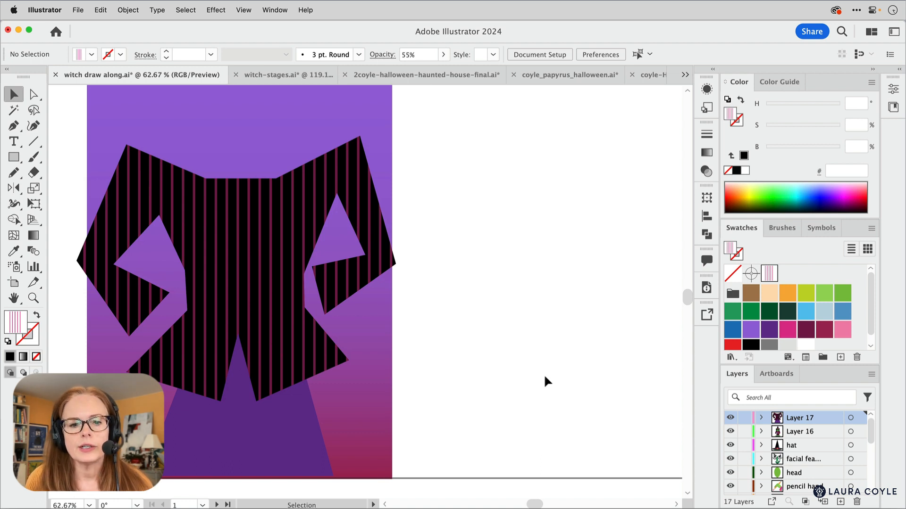
pyautogui.click(277, 439)
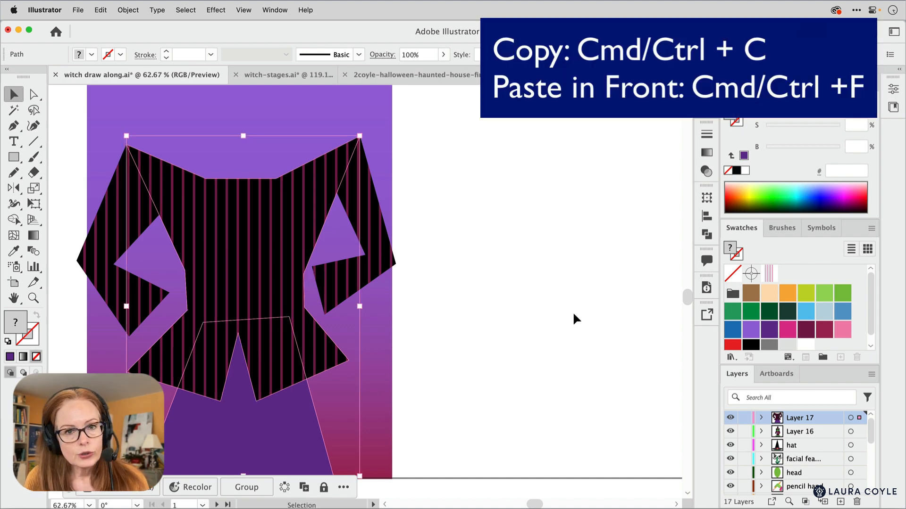
pyautogui.press('super+f')
pyautogui.hotkey('shift', 'Right')
pyautogui.hotkey('shift', 'Right')
pyautogui.hotkey('shift', 'Right')
pyautogui.hotkey('shift', 'Right')
pyautogui.hotkey('shift', 'Right')
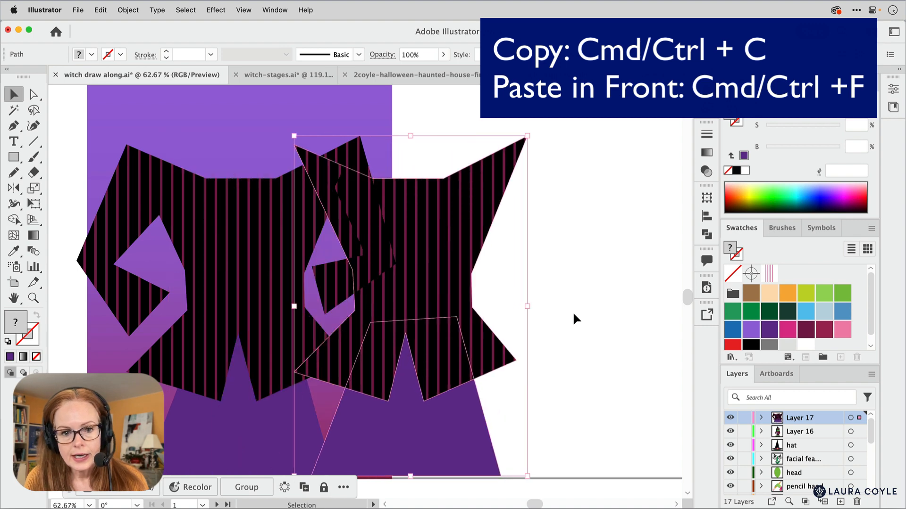
pyautogui.hotkey('shift', 'Right')
pyautogui.hotkey('shift', 'Right')
pyautogui.hotkey('shift', 'Right')
pyautogui.hotkey('shift', 'Right')
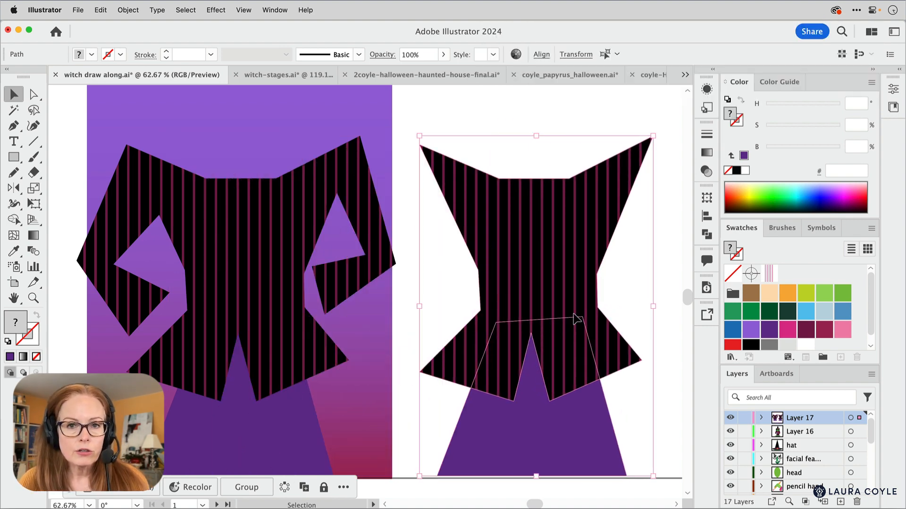
pyautogui.press('super+k')
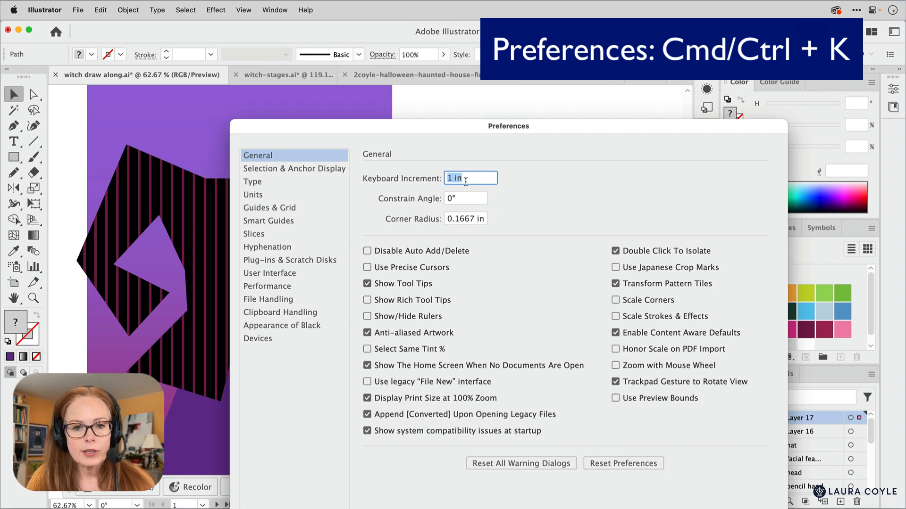
pyautogui.press('Return')
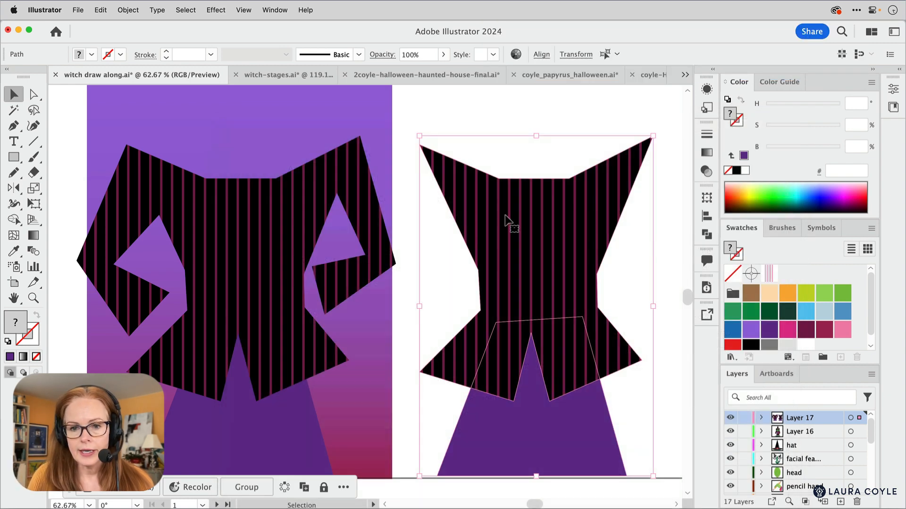
pyautogui.click(670, 367)
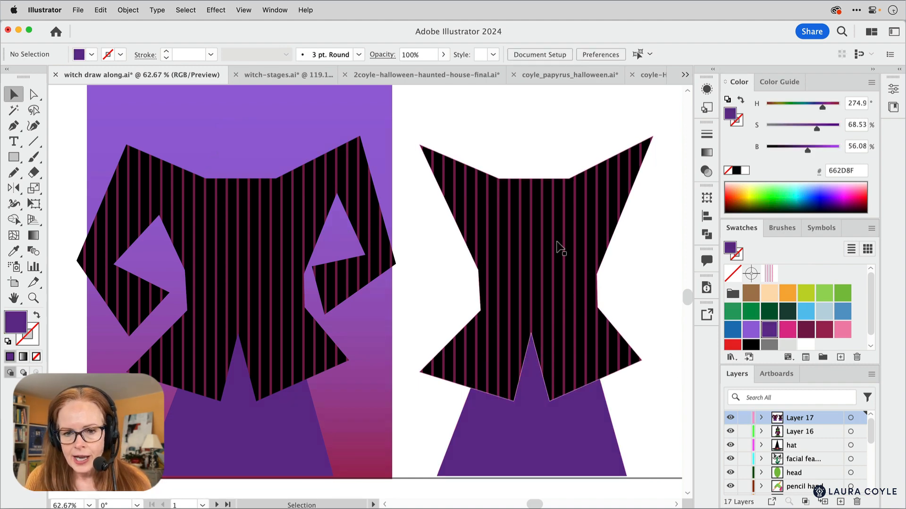
# Duplicate the copied jacket body slightly lower and fill the duplicate with purple 662D8F
pyautogui.moveTo(558, 246); pyautogui.dragTo(560, 298)
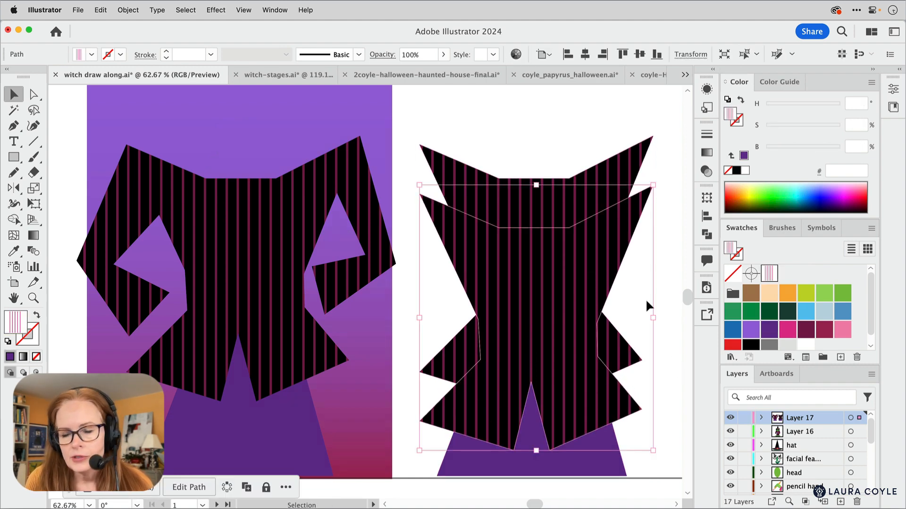
pyautogui.click(769, 330)
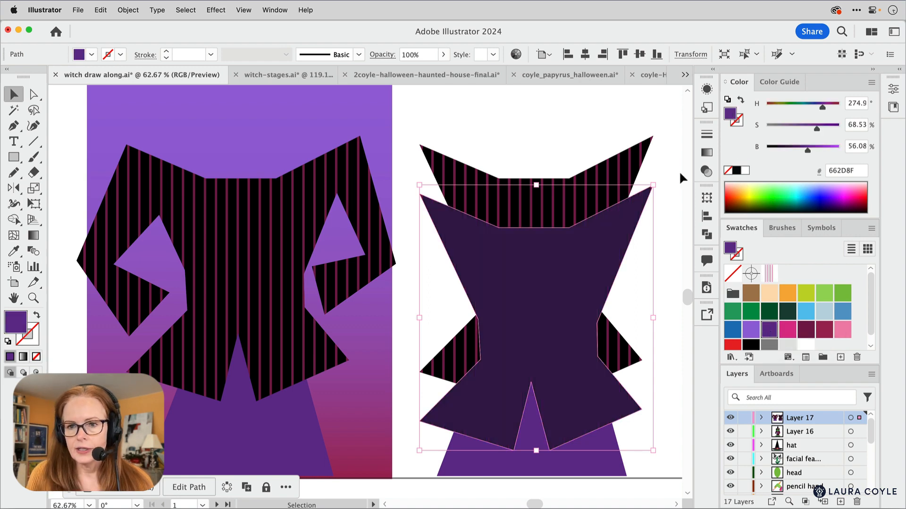
# Set the purple jacket shape's blending mode to Multiply and its opacity to 73%
pyautogui.click(706, 172)
pyautogui.click(584, 147)
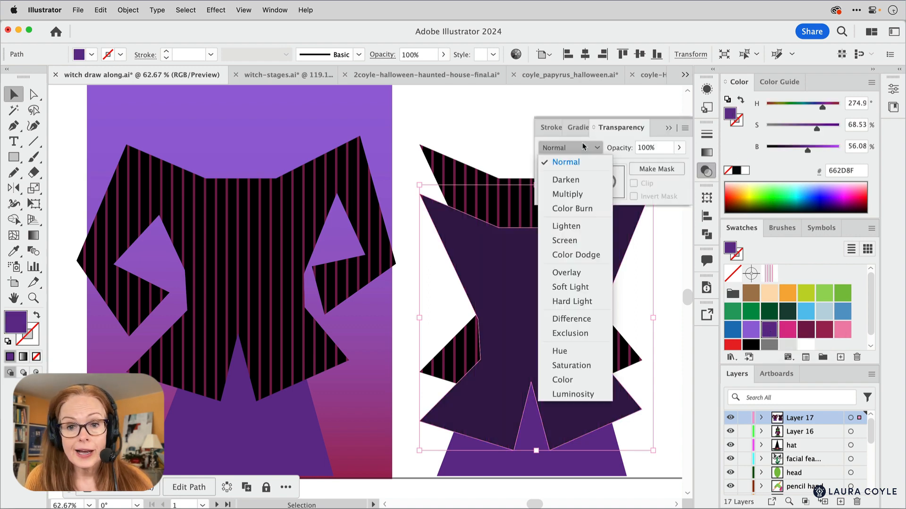
pyautogui.click(567, 194)
pyautogui.click(679, 148)
pyautogui.moveTo(676, 163); pyautogui.dragTo(663, 204)
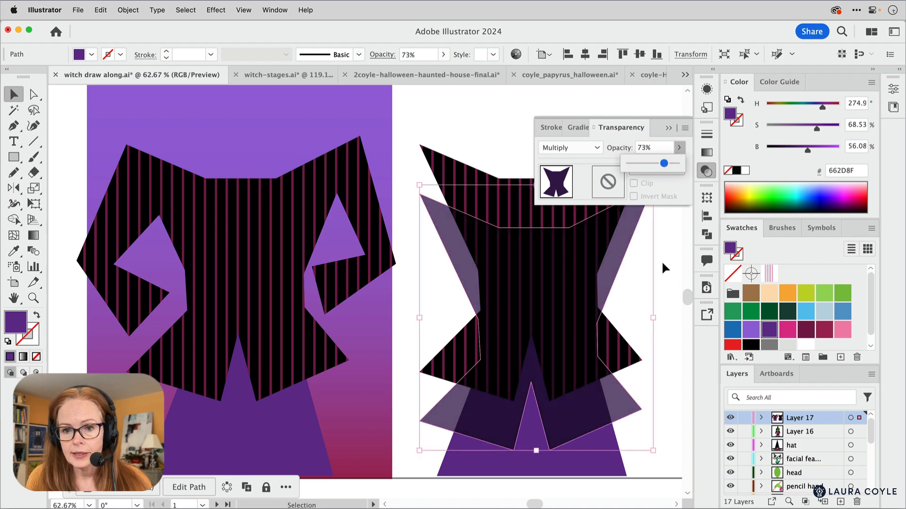
# Bring the copied striped jacket to the front and move the purple shape up until only a narrow shadow shows below the hem
pyautogui.click(638, 359)
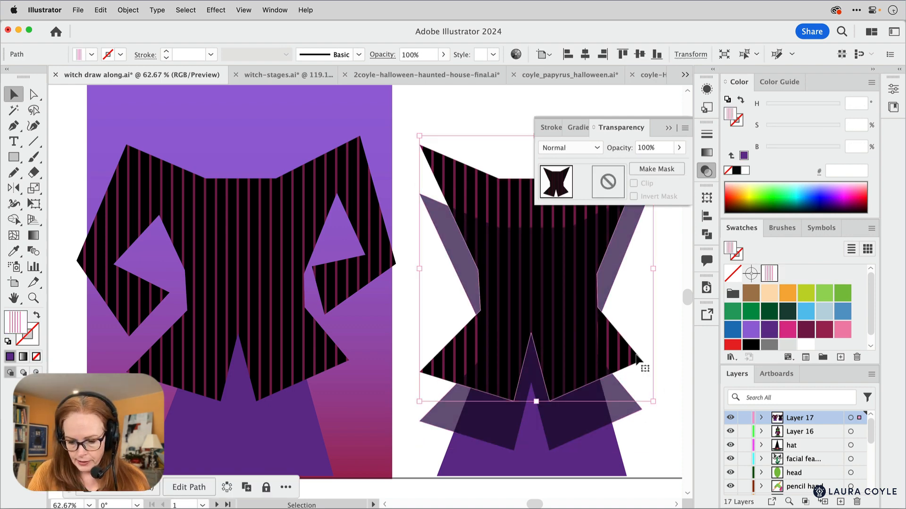
pyautogui.click(668, 127)
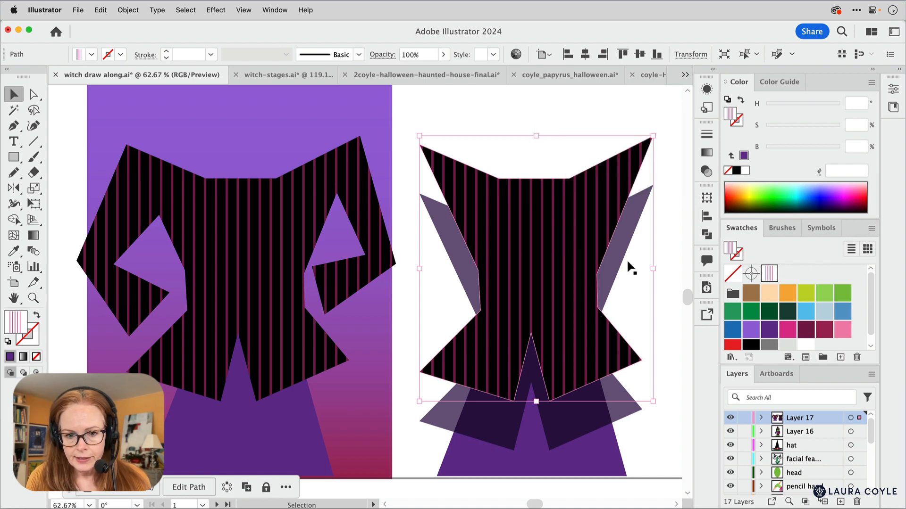
pyautogui.click(633, 424)
pyautogui.moveTo(630, 412); pyautogui.dragTo(628, 380)
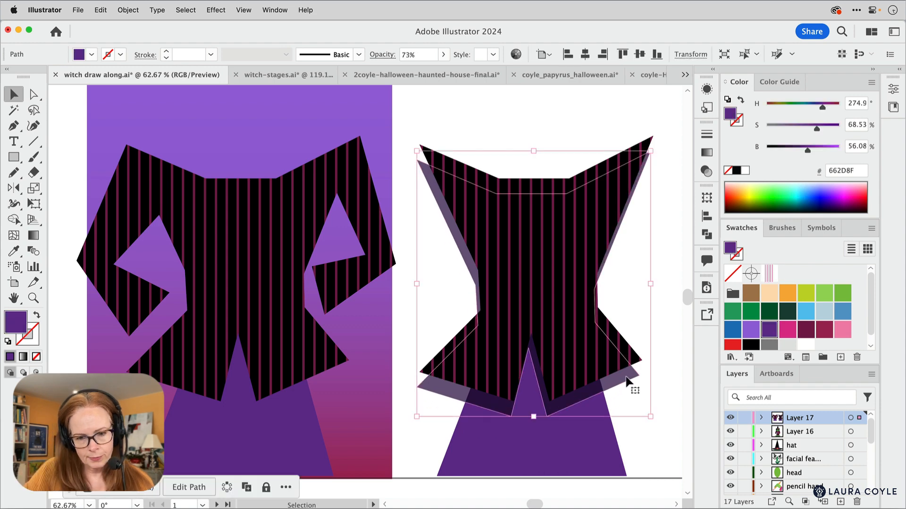
# Reduce the purple shadow shape's opacity to 40% and shift it slightly right under the copied jacket
pyautogui.click(705, 170)
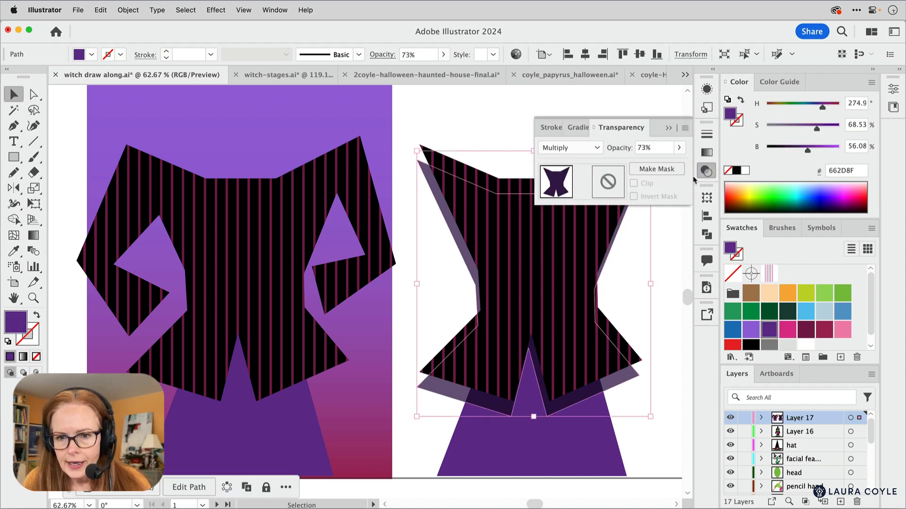
pyautogui.click(680, 149)
pyautogui.moveTo(665, 163); pyautogui.dragTo(649, 168)
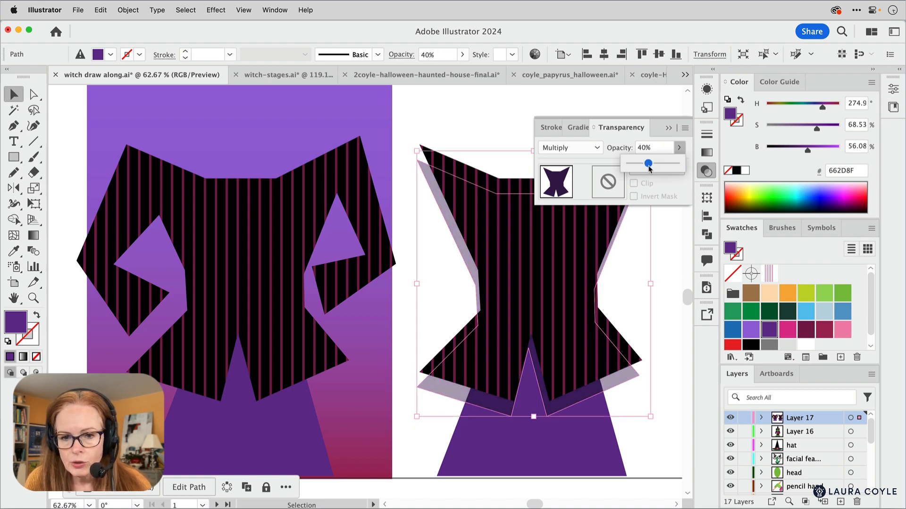
pyautogui.click(654, 400)
pyautogui.moveTo(621, 381); pyautogui.dragTo(625, 380)
pyautogui.click(663, 454)
pyautogui.click(668, 128)
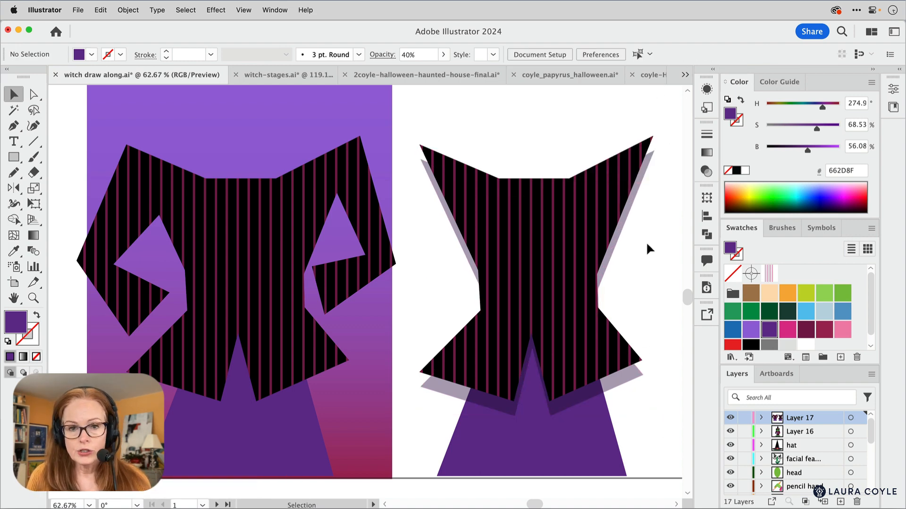
# Subtract everything from the copied jacket, shadow and skirt with Shape Builder except the shadow strip overlapping the skirt
pyautogui.moveTo(647, 243); pyautogui.dragTo(441, 461)
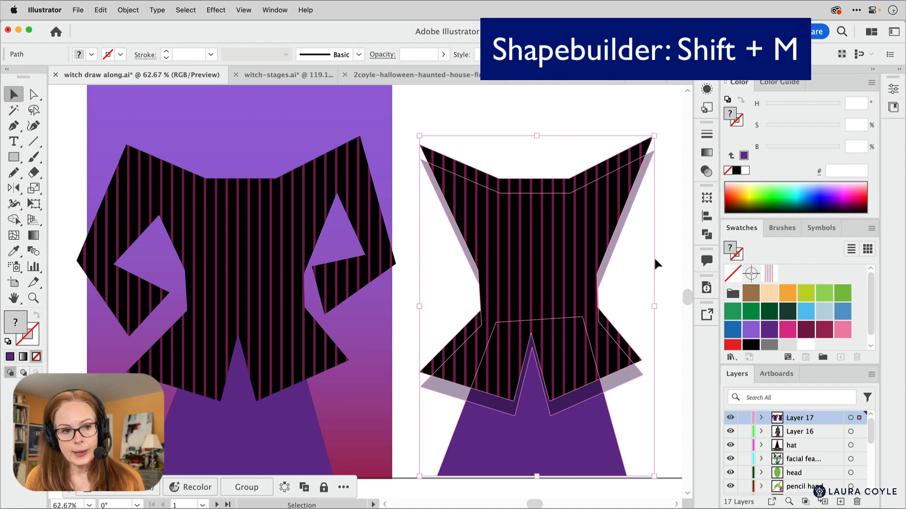
pyautogui.hotkey('shift', 'm')
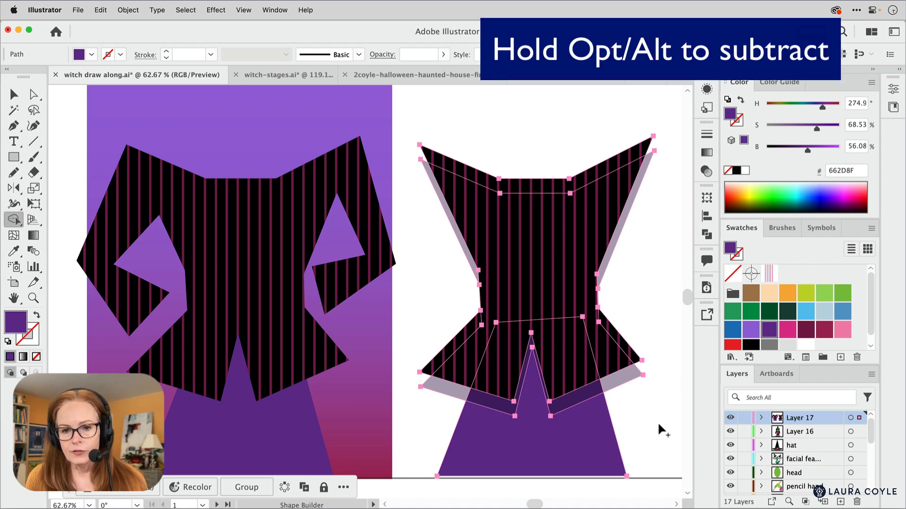
pyautogui.moveTo(618, 444); pyautogui.dragTo(573, 449)
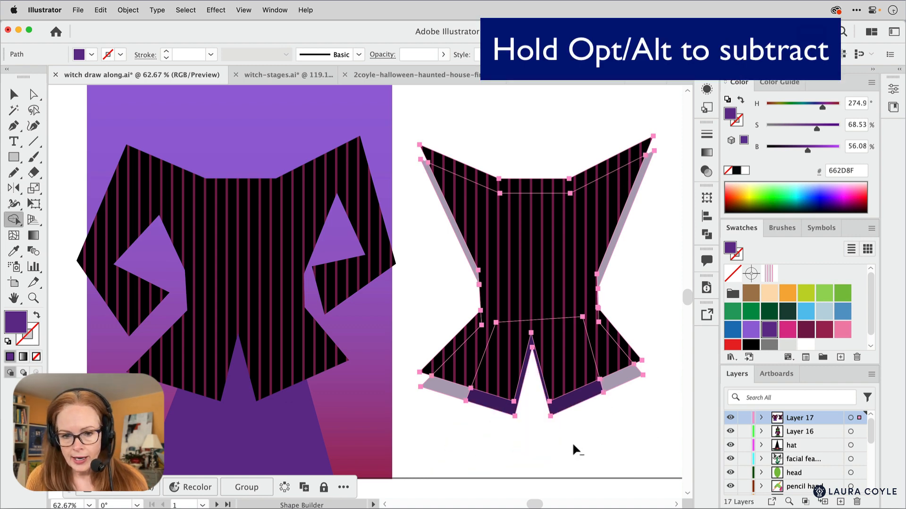
pyautogui.moveTo(550, 158)
pyautogui.mouseDown()
pyautogui.moveTo(550, 324)
pyautogui.moveTo(559, 337)
pyautogui.mouseUp()
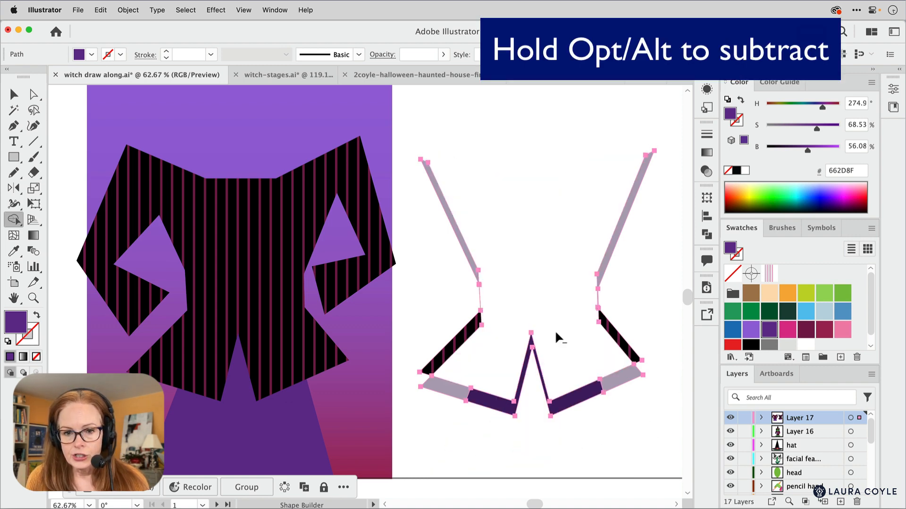
pyautogui.moveTo(635, 315)
pyautogui.mouseDown()
pyautogui.moveTo(600, 330)
pyautogui.moveTo(590, 221)
pyautogui.moveTo(646, 255)
pyautogui.mouseUp()
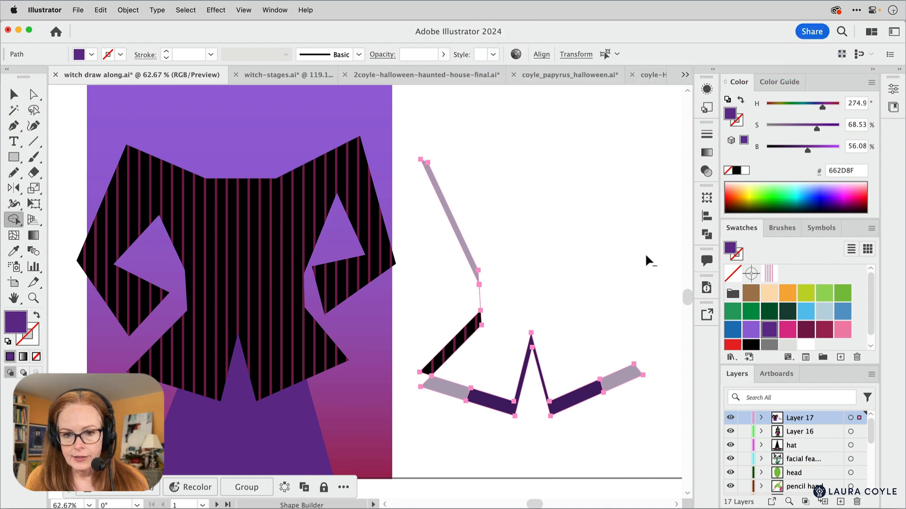
pyautogui.moveTo(627, 333); pyautogui.dragTo(627, 399)
pyautogui.moveTo(464, 380)
pyautogui.mouseDown()
pyautogui.moveTo(442, 364)
pyautogui.moveTo(473, 291)
pyautogui.moveTo(492, 232)
pyautogui.mouseUp()
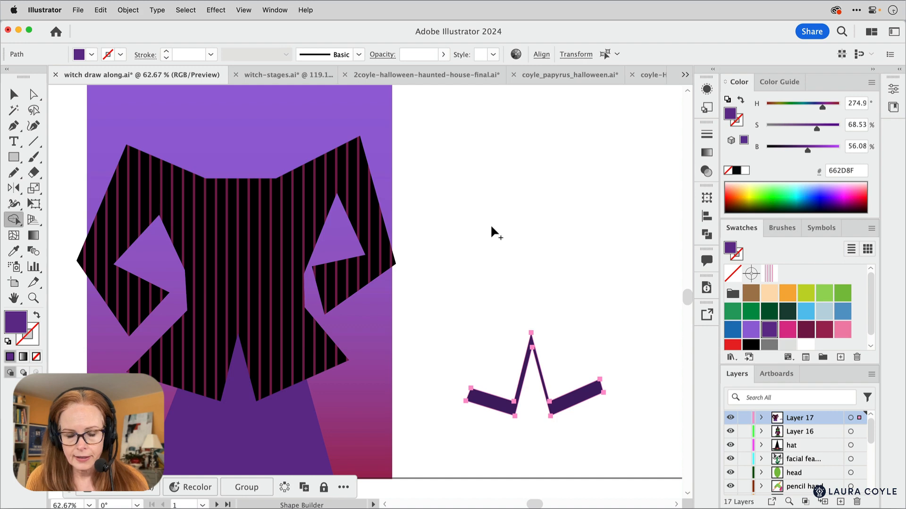
# Move the 40% shadow strip left onto the original purple skirt, aligned just below the jacket's hem
pyautogui.press('v')
pyautogui.click(637, 396)
pyautogui.click(585, 403)
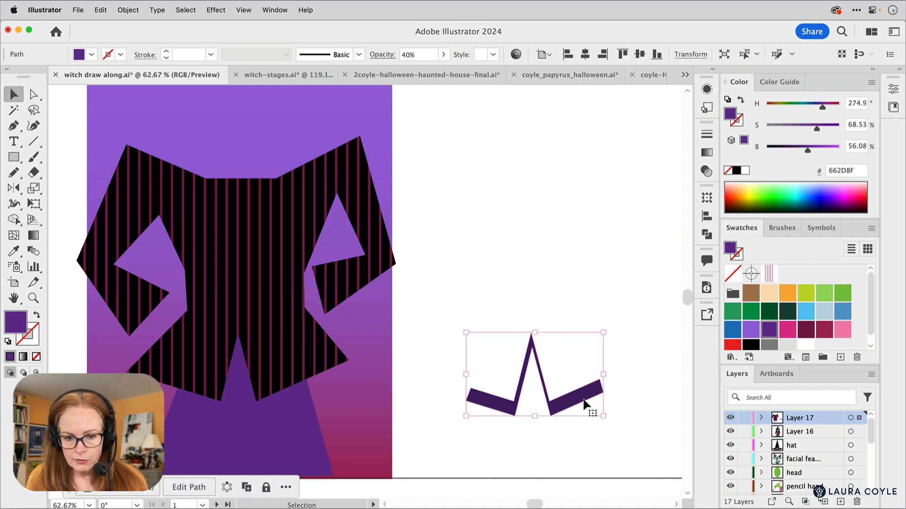
pyautogui.hotkey('shift', 'Left')
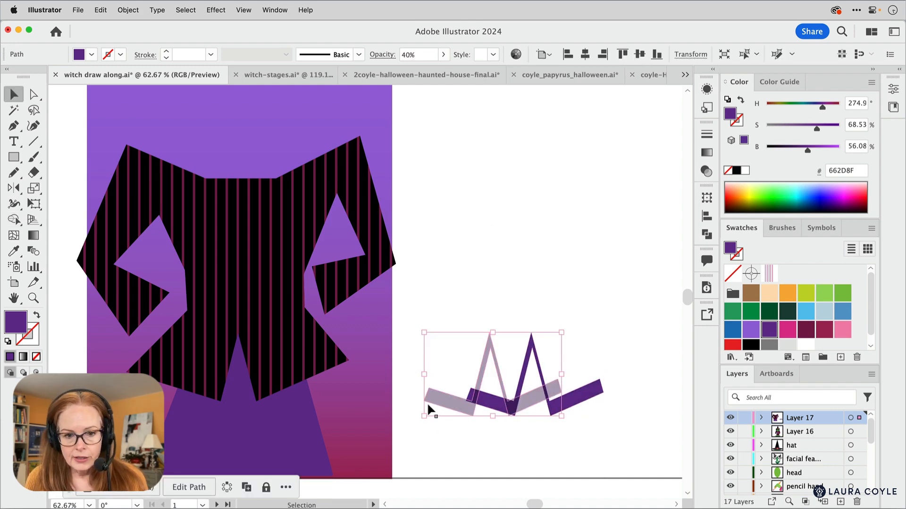
pyautogui.hotkey('shift', 'Left')
pyautogui.hotkey('shift', 'Left')
pyautogui.hotkey('shift', 'Left')
pyautogui.hotkey('shift', 'Left')
pyautogui.hotkey('shift', 'Left')
pyautogui.hotkey('shift', 'Left')
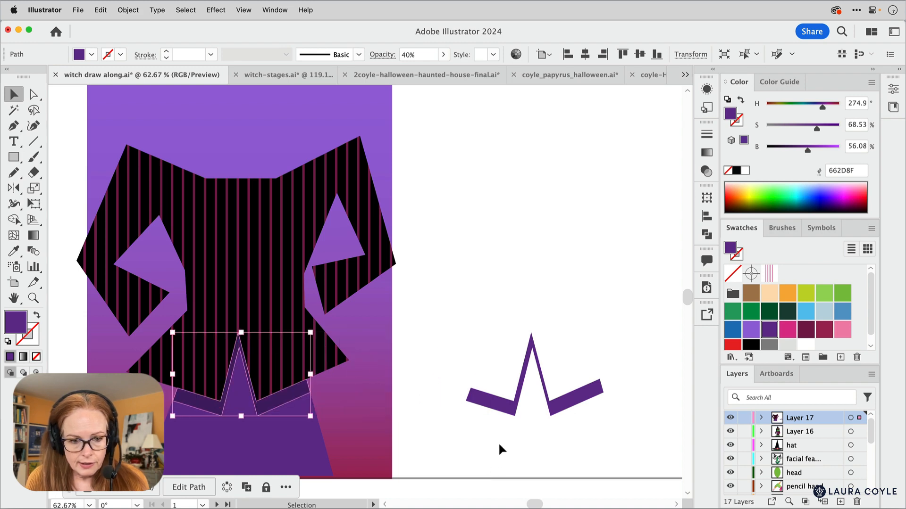
# Delete the leftover solid purple skirt fragment beside the artboard
pyautogui.click(504, 468)
pyautogui.moveTo(491, 351); pyautogui.dragTo(567, 439)
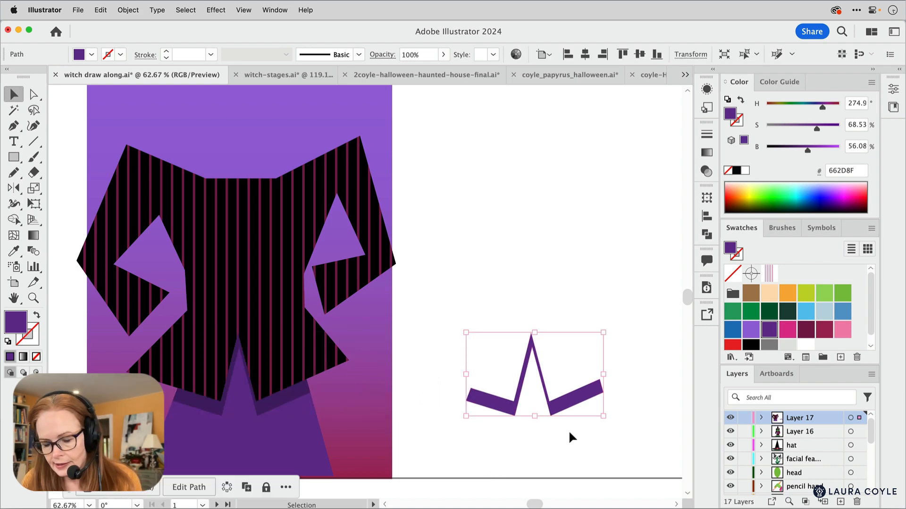
pyautogui.press('Delete')
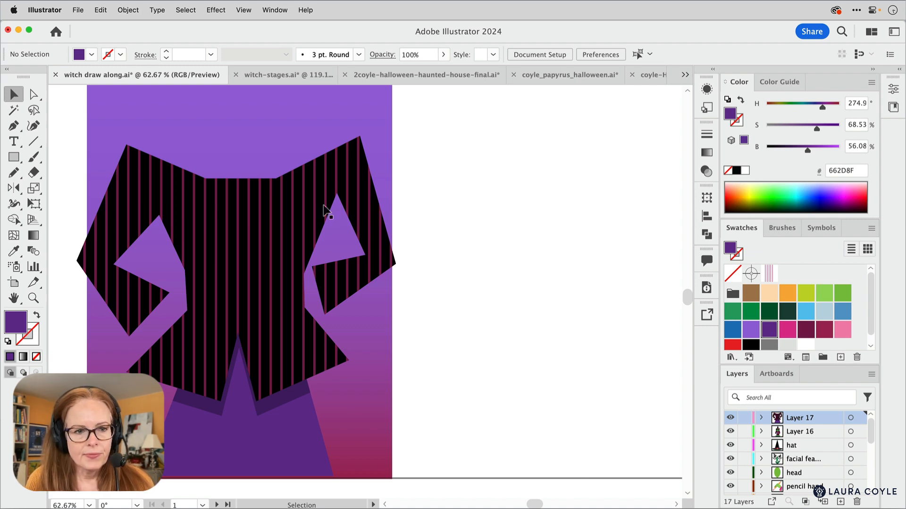
# Draw a closed downward-pointing triangle from the jacket's neckline to mid-chest with the Pen tool and fill it with magenta DE2F8D
pyautogui.click(14, 126)
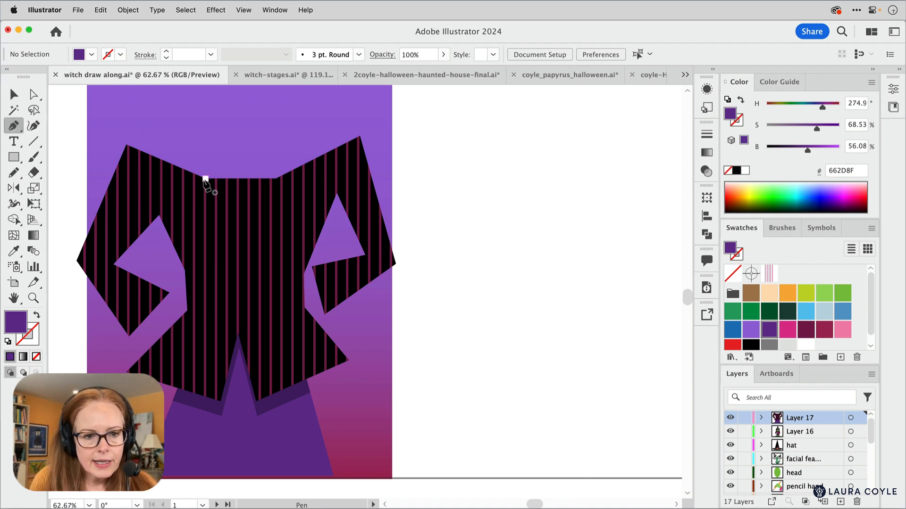
pyautogui.click(205, 179)
pyautogui.click(241, 301)
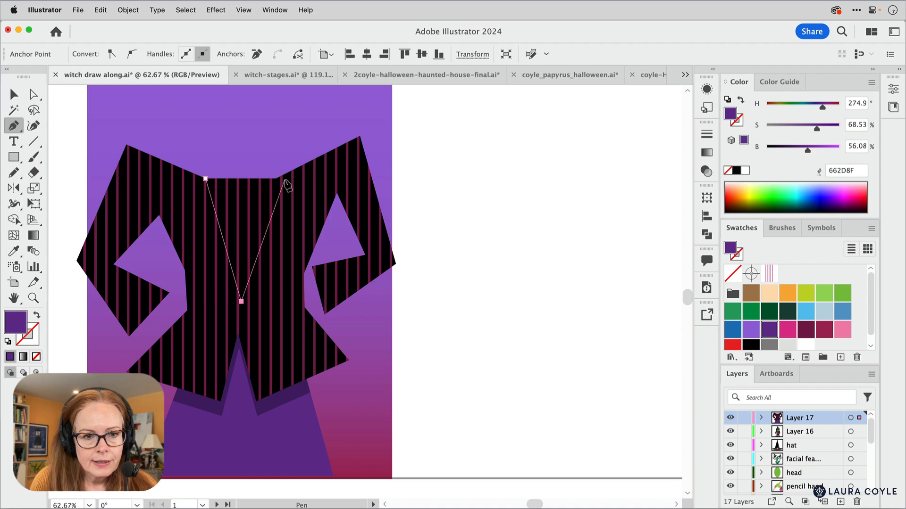
pyautogui.click(282, 179)
pyautogui.click(205, 179)
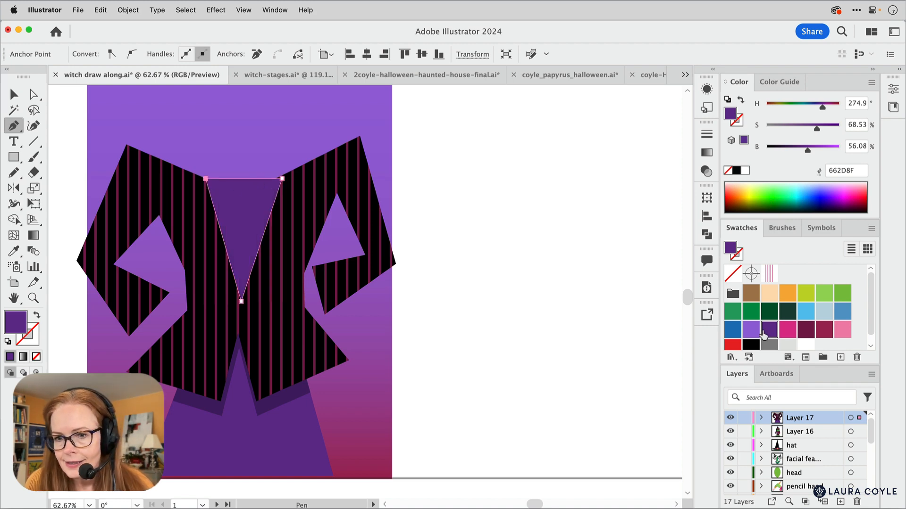
pyautogui.click(786, 330)
pyautogui.press('v')
pyautogui.click(594, 371)
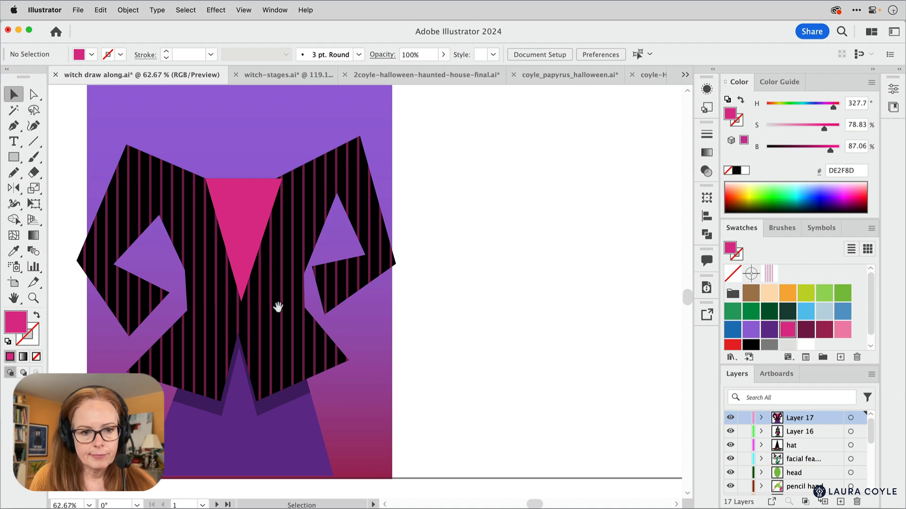
# Draw a closed seven-point collar with the Pen tool above the magenta shirt, with a flat top edge and two downward points
pyautogui.scroll(5, 281, 277)
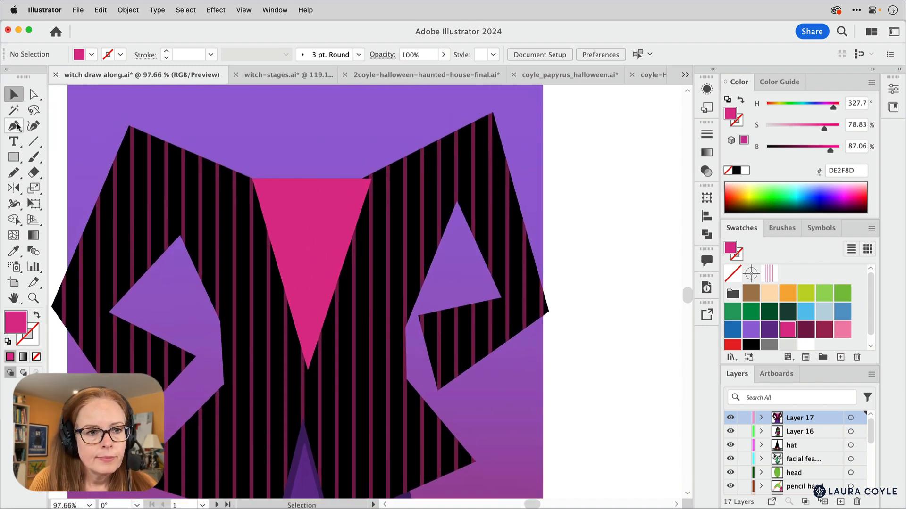
pyautogui.click(15, 126)
pyautogui.click(259, 184)
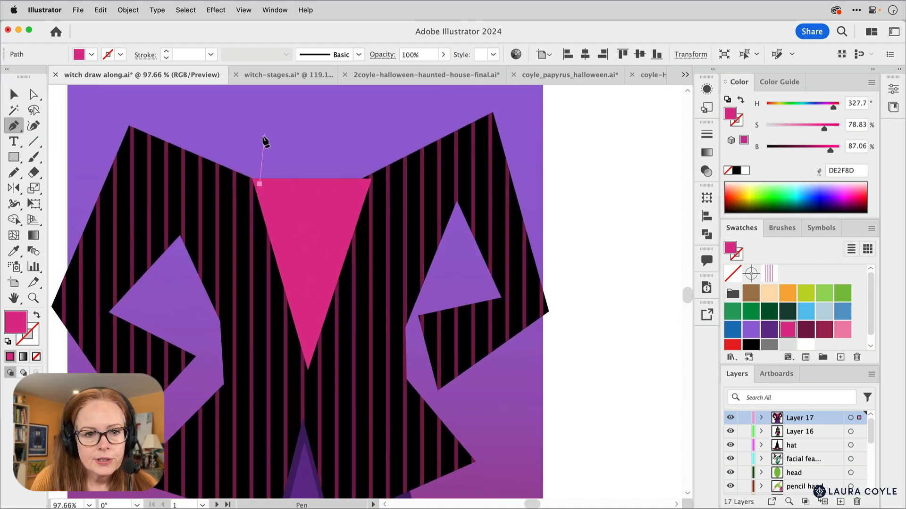
pyautogui.click(262, 140)
pyautogui.click(358, 140)
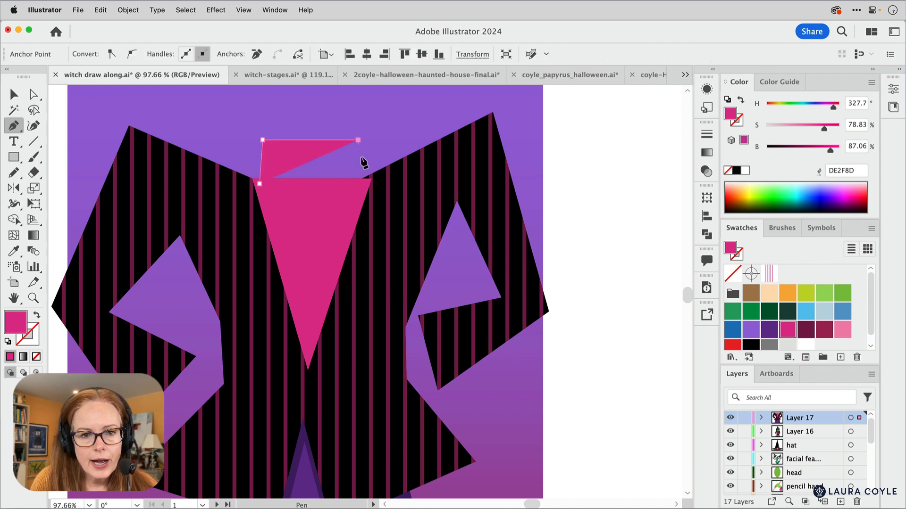
pyautogui.click(367, 184)
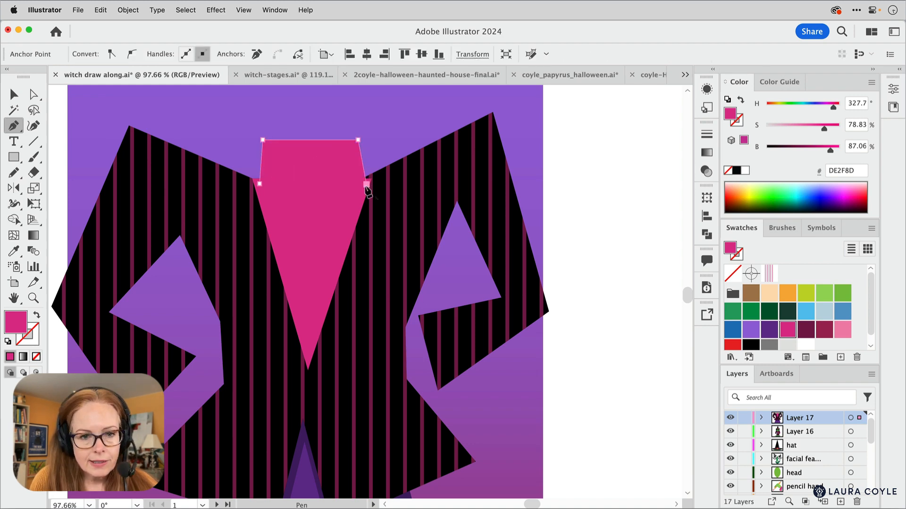
pyautogui.click(339, 228)
pyautogui.click(309, 184)
pyautogui.click(283, 230)
pyautogui.click(259, 184)
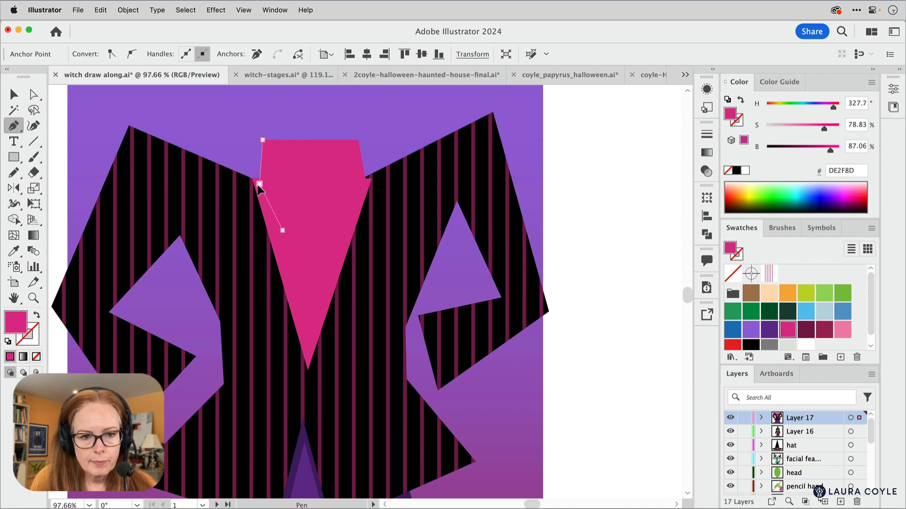
# Fill the collar with dark magenta 78184C and deselect it
pyautogui.click(806, 330)
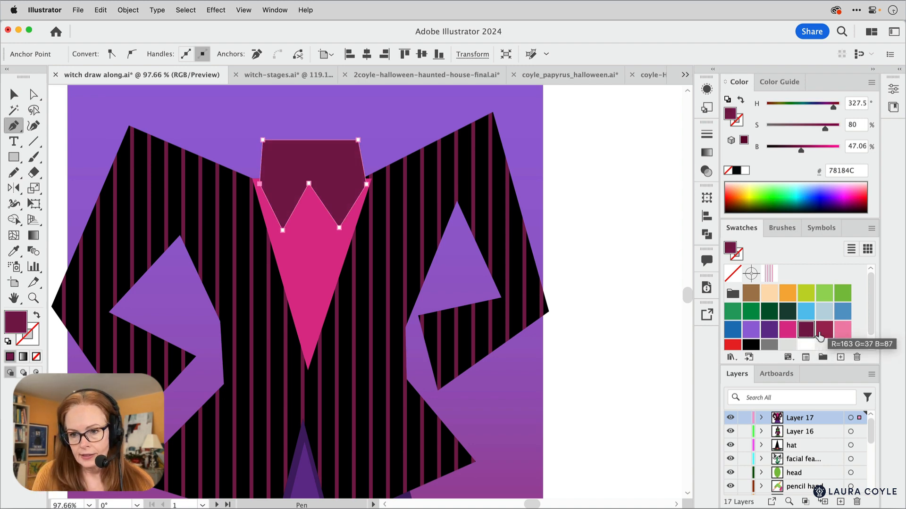
pyautogui.click(822, 332)
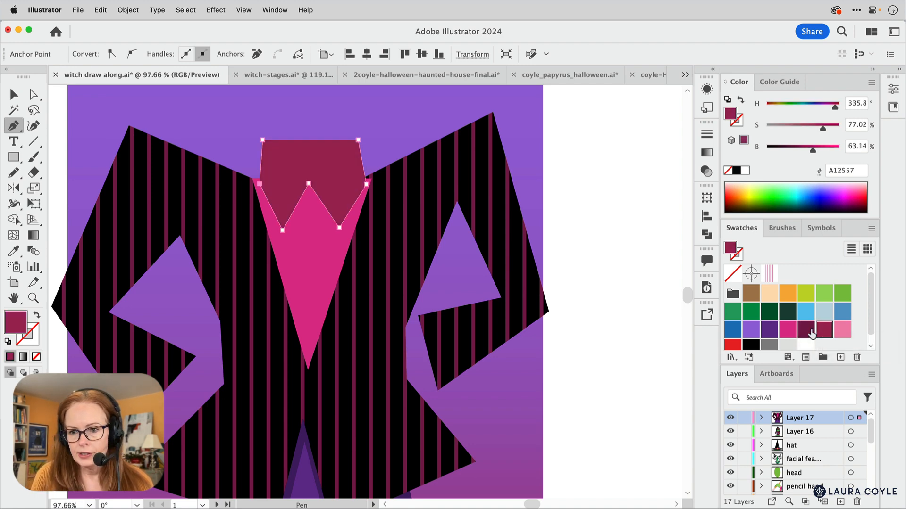
pyautogui.click(807, 332)
pyautogui.press('v')
pyautogui.click(625, 287)
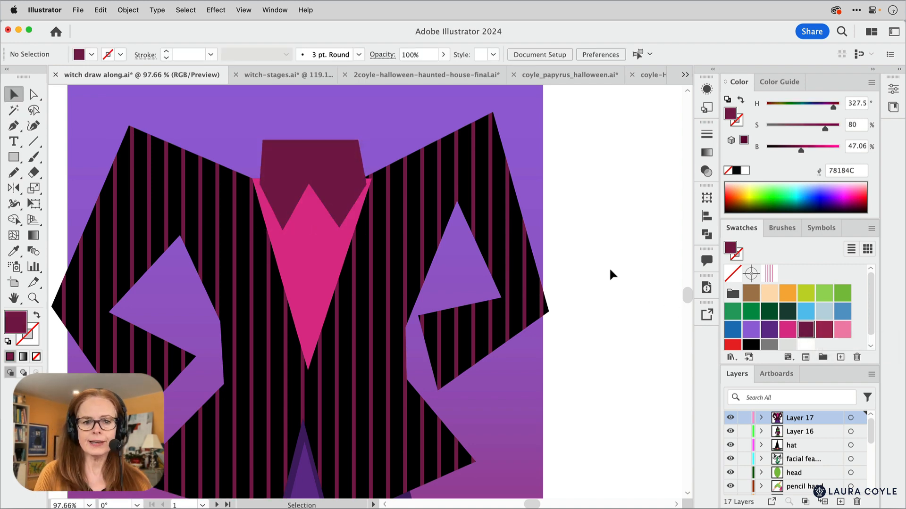
# Nudge the collar slightly up and widen it to meet the jacket's right neckline edge
pyautogui.click(348, 175)
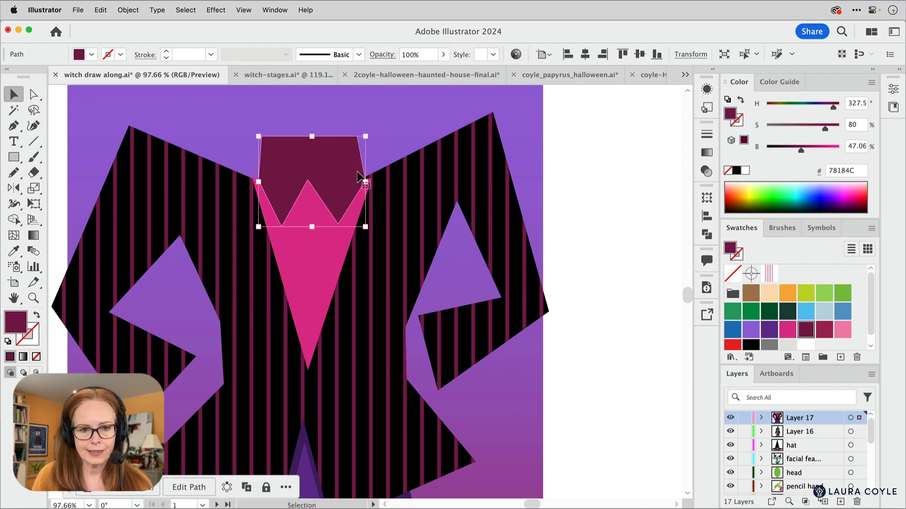
pyautogui.moveTo(367, 181); pyautogui.dragTo(370, 180)
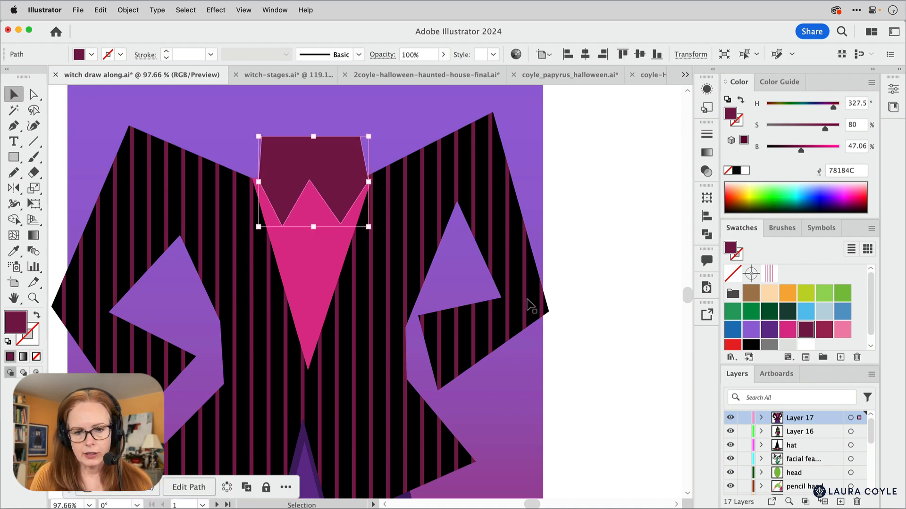
pyautogui.click(609, 328)
# Draw a small circular button just below the notch between the collar points and fill it with orange F9AE3B
pyautogui.click(14, 157)
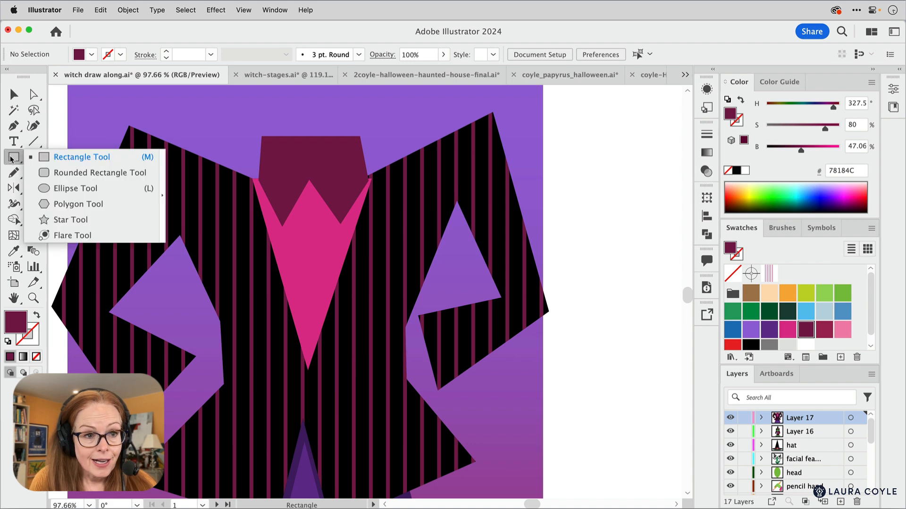
pyautogui.click(52, 189)
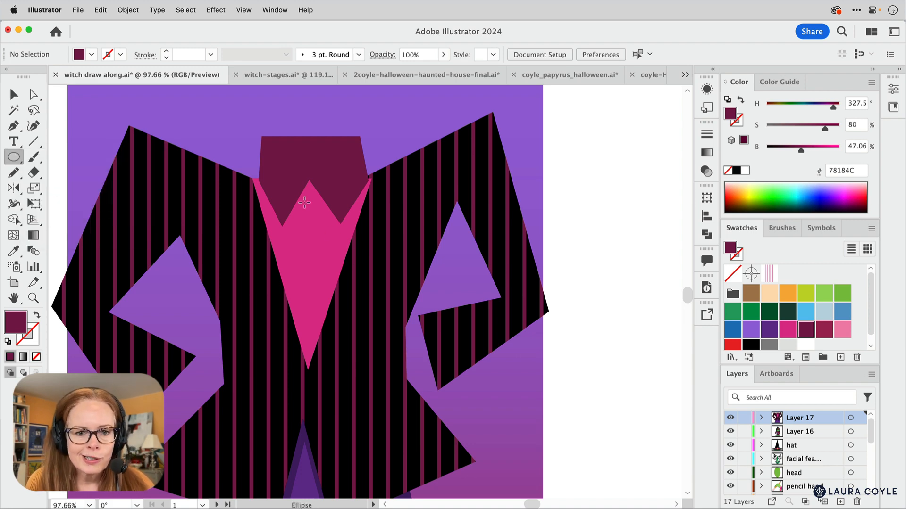
pyautogui.moveTo(303, 200); pyautogui.dragTo(324, 220)
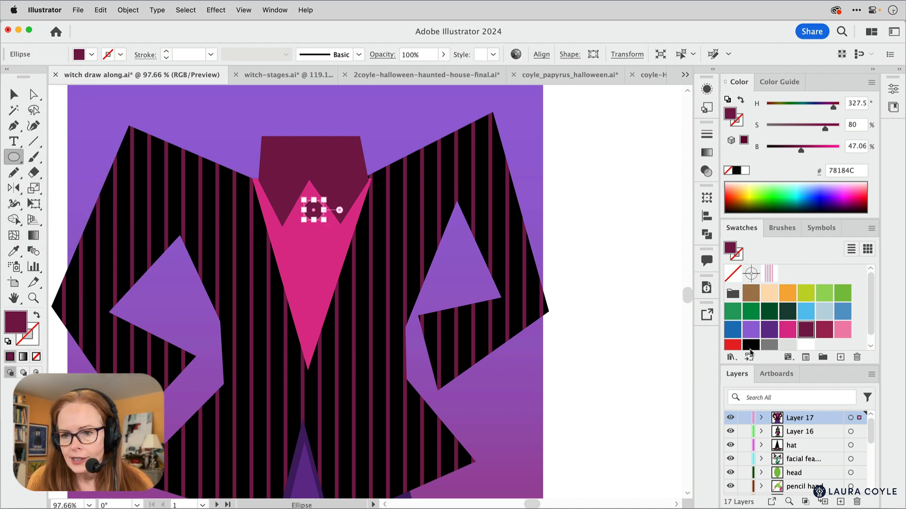
pyautogui.click(784, 295)
pyautogui.press('v')
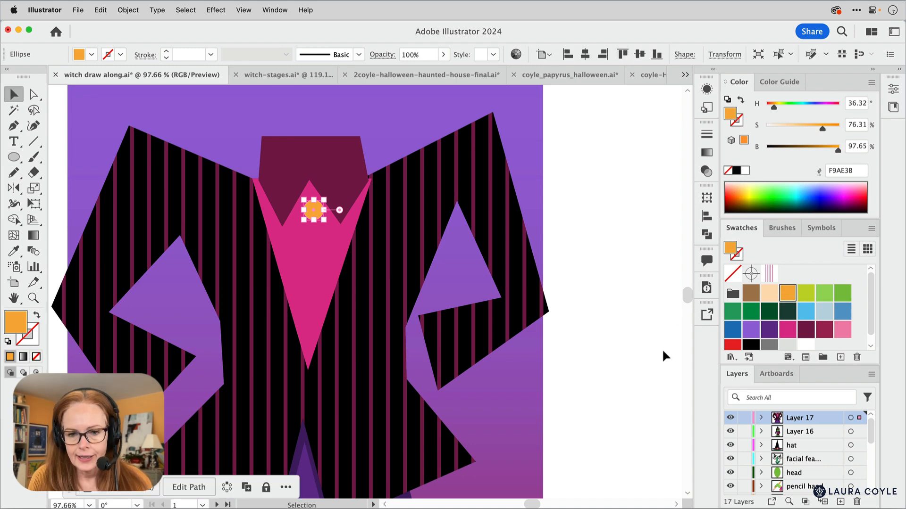
pyautogui.click(660, 344)
# Place a copy of the orange button on the jacket front, directly below the tip of the magenta shirt
pyautogui.moveTo(313, 213); pyautogui.dragTo(309, 405)
pyautogui.click(579, 388)
pyautogui.moveTo(570, 378); pyautogui.dragTo(555, 399)
pyautogui.moveTo(491, 208); pyautogui.dragTo(486, 311)
pyautogui.moveTo(447, 275); pyautogui.dragTo(490, 278)
pyautogui.moveTo(410, 320); pyautogui.dragTo(434, 312)
# Draw a neck rectangle rising from the collar, fill it with dark green 00592F and send it behind the collar
pyautogui.click(18, 155)
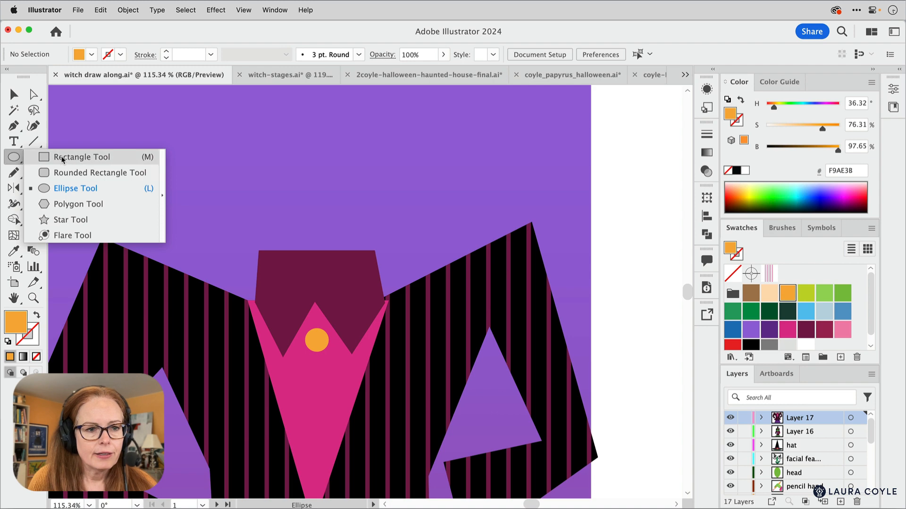
pyautogui.click(81, 157)
pyautogui.moveTo(275, 217); pyautogui.dragTo(363, 300)
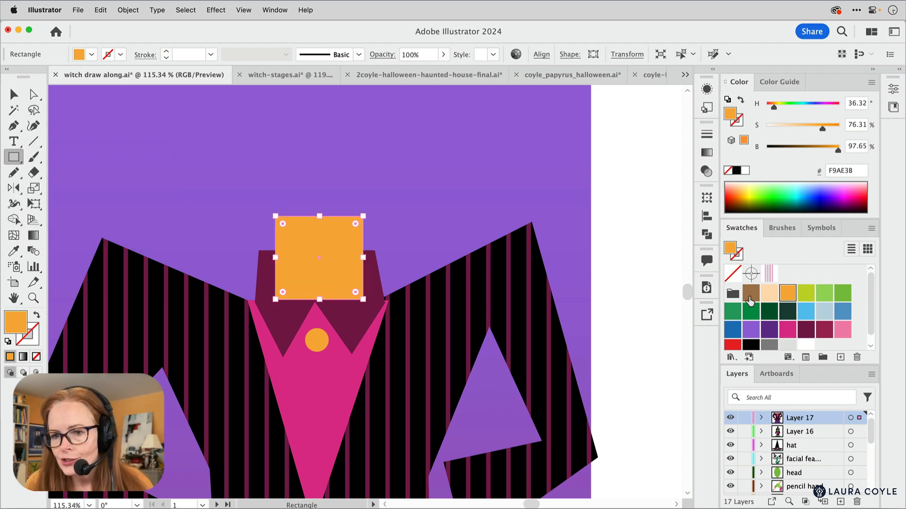
pyautogui.click(766, 313)
pyautogui.press('super+bracketleft')
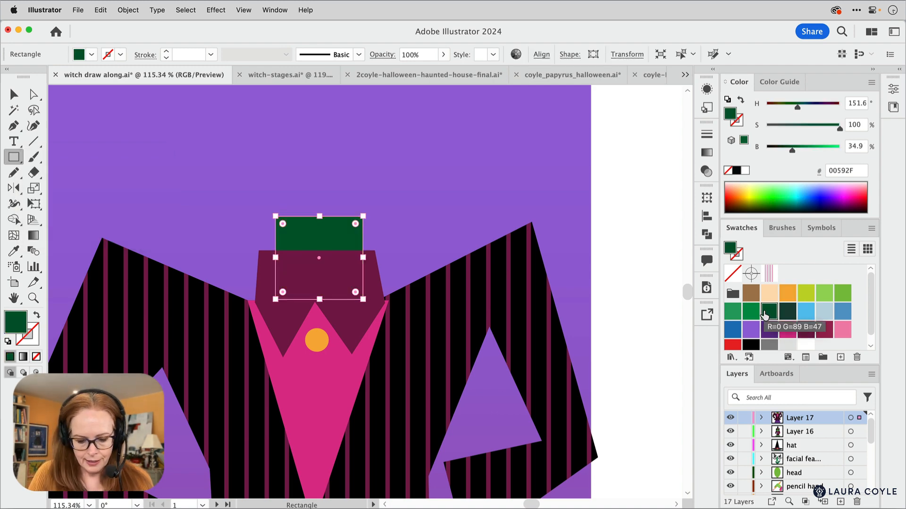
pyautogui.click(448, 246)
# Draw a tall ellipse for the head overlapping the top of the neck and fill it with green 80C141
pyautogui.moveTo(448, 247); pyautogui.dragTo(445, 418)
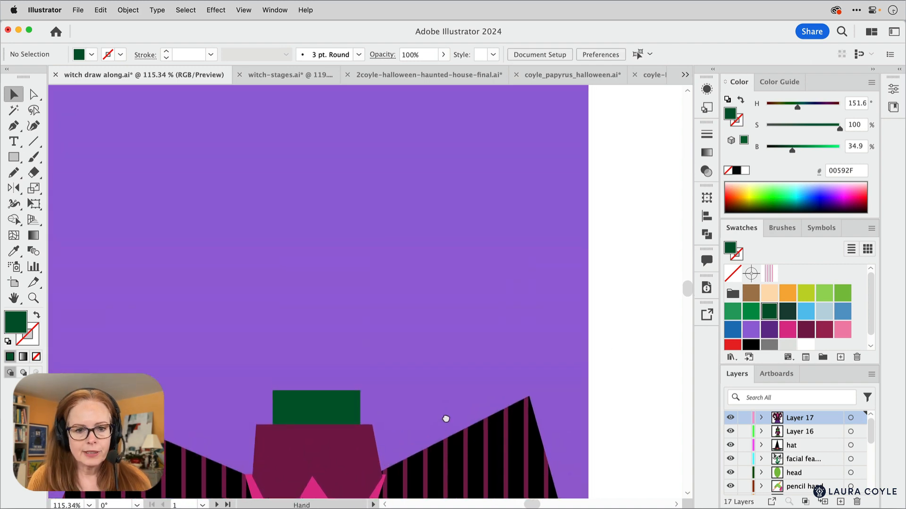
pyautogui.click(13, 158)
pyautogui.moveTo(18, 163); pyautogui.dragTo(65, 188)
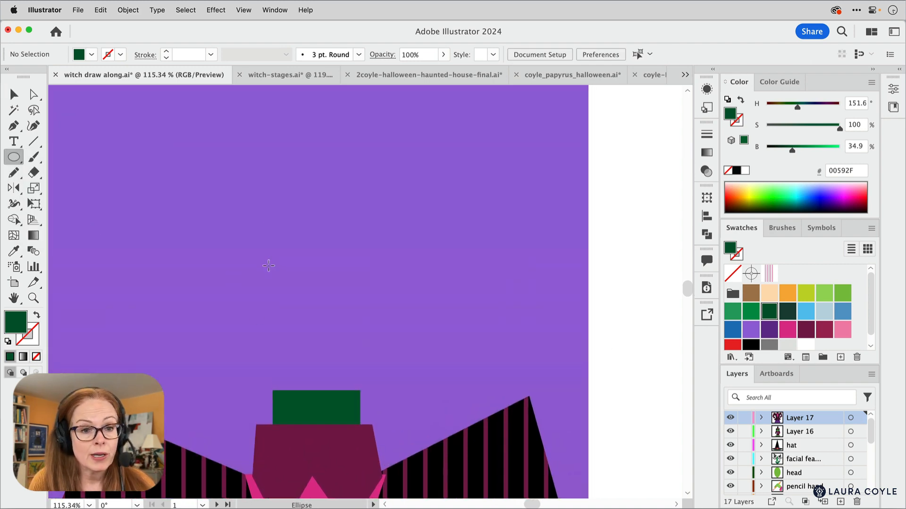
pyautogui.moveTo(246, 139)
pyautogui.mouseDown()
pyautogui.moveTo(363, 325)
pyautogui.moveTo(426, 391)
pyautogui.moveTo(344, 257)
pyautogui.moveTo(411, 373)
pyautogui.moveTo(375, 338)
pyautogui.moveTo(404, 394)
pyautogui.moveTo(412, 349)
pyautogui.moveTo(386, 348)
pyautogui.moveTo(395, 406)
pyautogui.moveTo(413, 425)
pyautogui.moveTo(385, 384)
pyautogui.moveTo(408, 415)
pyautogui.moveTo(419, 415)
pyautogui.mouseUp()
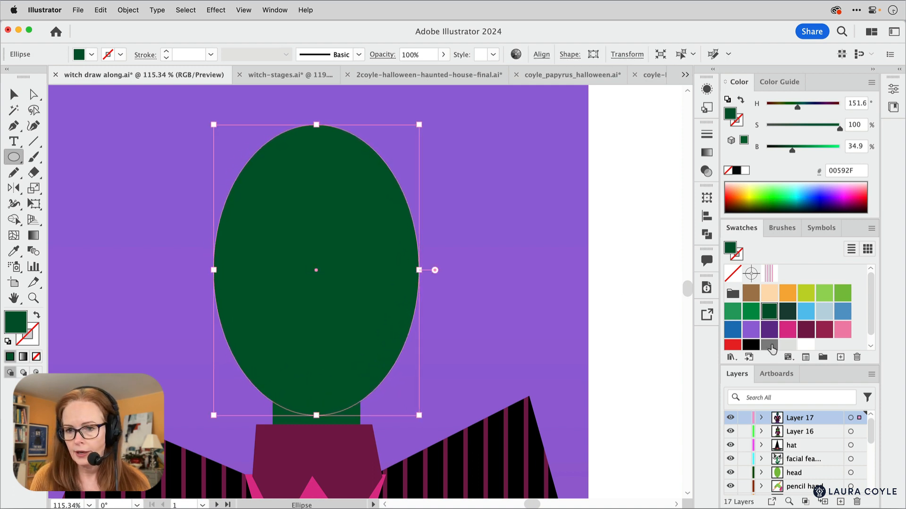
pyautogui.click(847, 299)
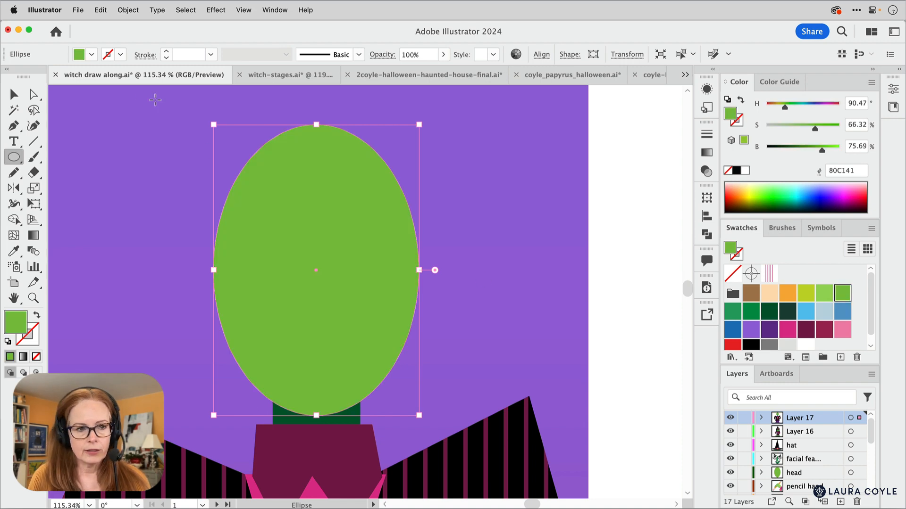
pyautogui.click(10, 94)
pyautogui.click(633, 267)
# Convert the bottom anchor point of the head ellipse to a corner to form a pointed chin
pyautogui.moveTo(633, 267); pyautogui.dragTo(485, 401)
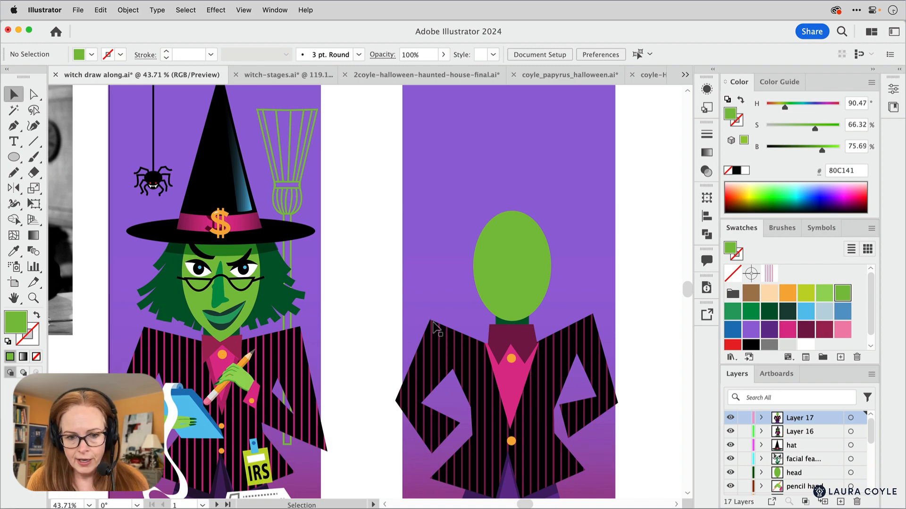
pyautogui.moveTo(472, 361); pyautogui.dragTo(561, 278)
pyautogui.moveTo(573, 231); pyautogui.dragTo(387, 367)
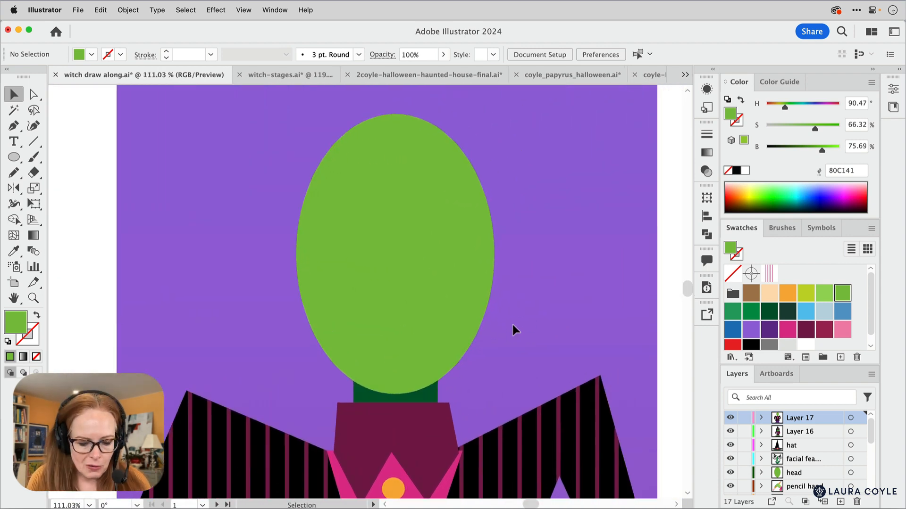
pyautogui.press('a')
pyautogui.click(408, 393)
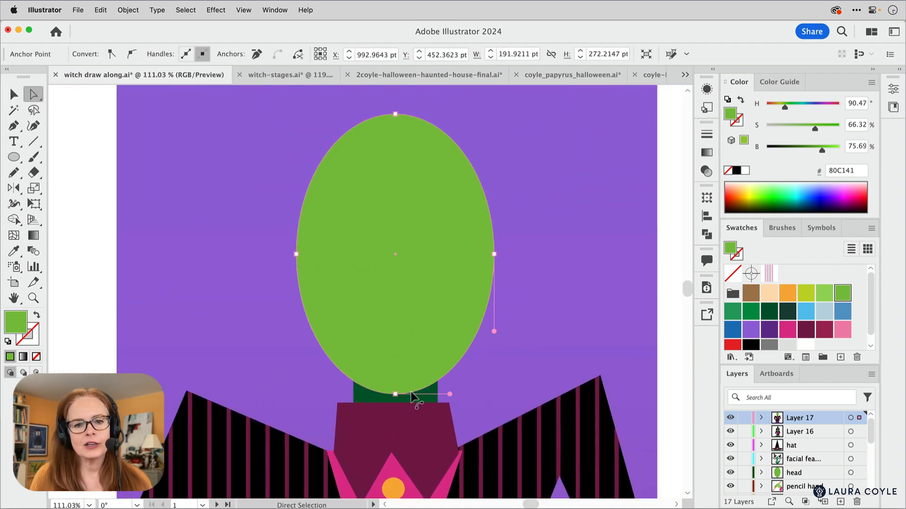
pyautogui.click(395, 395)
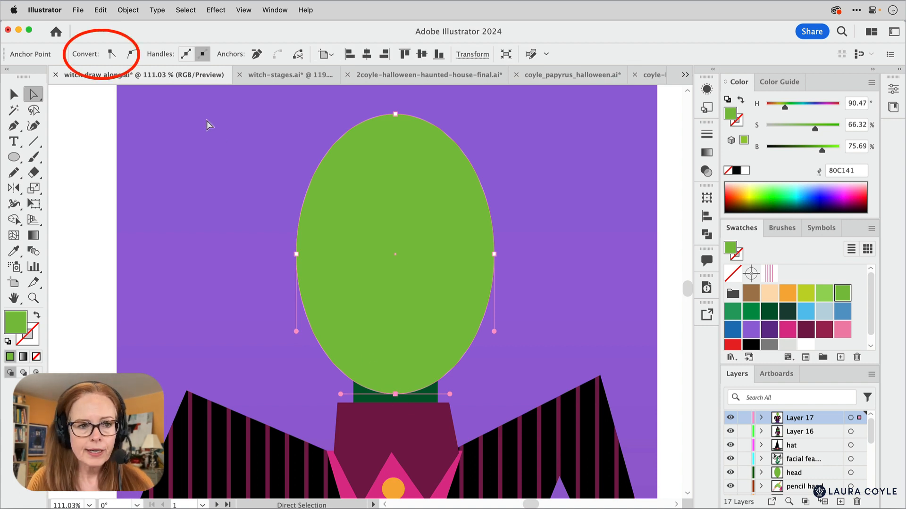
pyautogui.click(110, 54)
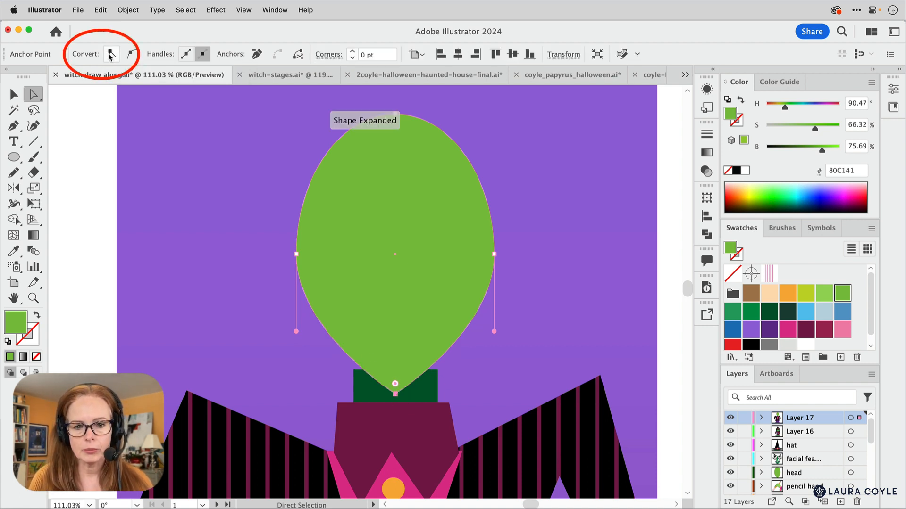
# Extend the lower direction handles of the head's left and right side anchors downward evenly to round out the jawline
pyautogui.moveTo(408, 358); pyautogui.dragTo(427, 354)
pyautogui.moveTo(188, 301); pyautogui.dragTo(188, 350)
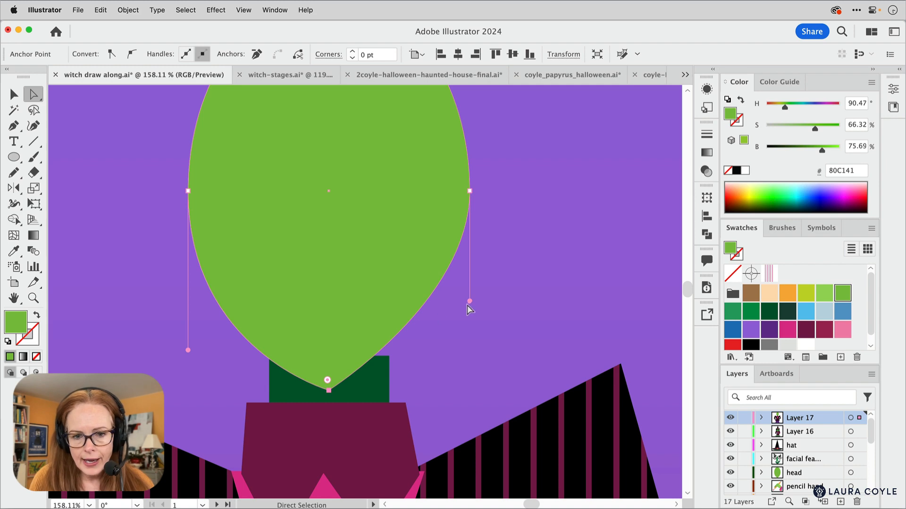
pyautogui.moveTo(469, 302); pyautogui.dragTo(465, 353)
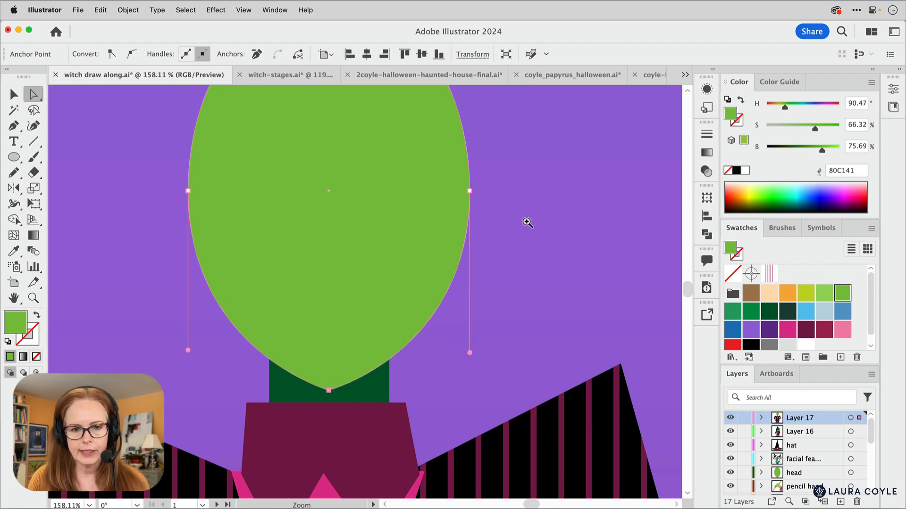
pyautogui.keyDown('alt'); pyautogui.keyDown('super'); pyautogui.click(523, 221); pyautogui.keyUp('super'); pyautogui.keyUp('alt')
pyautogui.click(586, 303)
pyautogui.press('v')
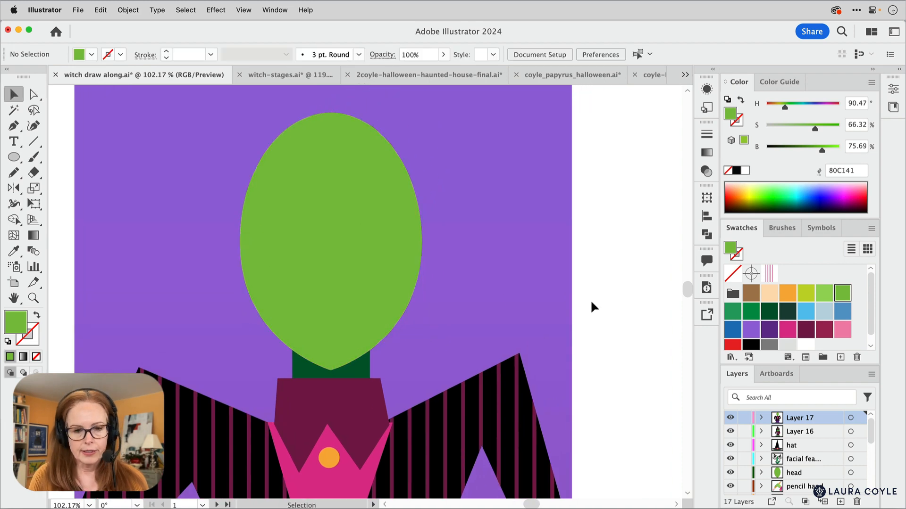
# Draw a closed almond-shaped eye on the left side of the face with the Pen tool and fill it with white FFFFFF
pyautogui.scroll(3, 292, 248)
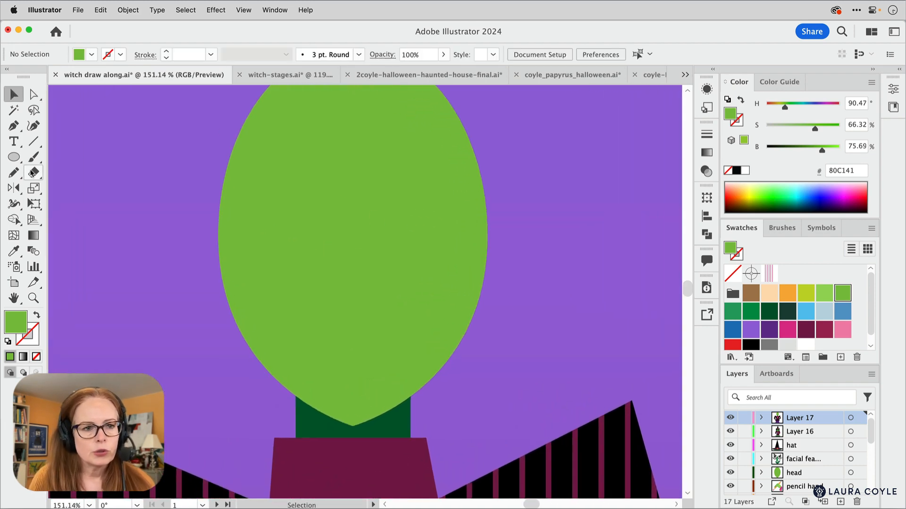
pyautogui.click(19, 127)
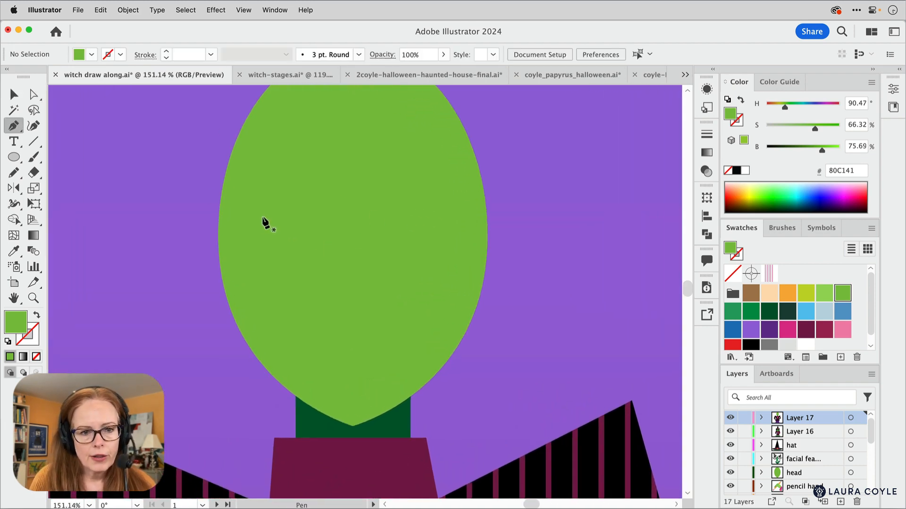
pyautogui.click(243, 202)
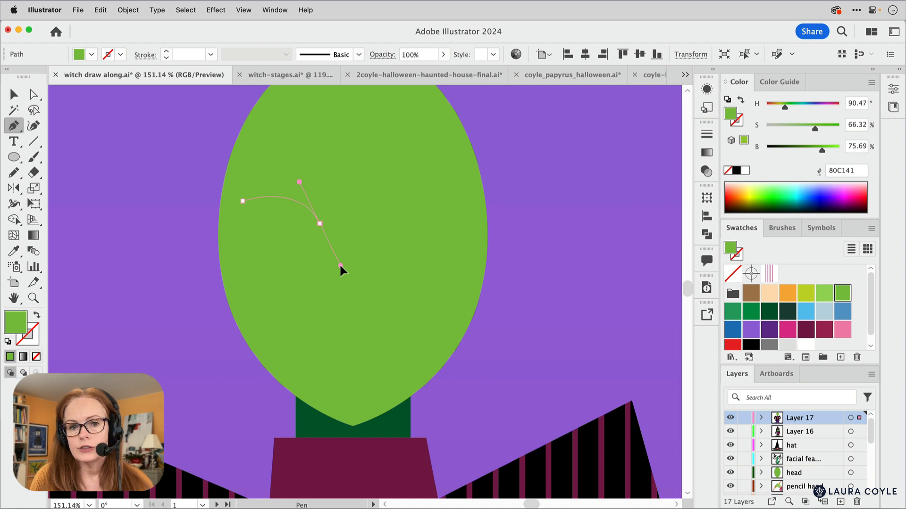
pyautogui.moveTo(340, 266); pyautogui.dragTo(325, 272)
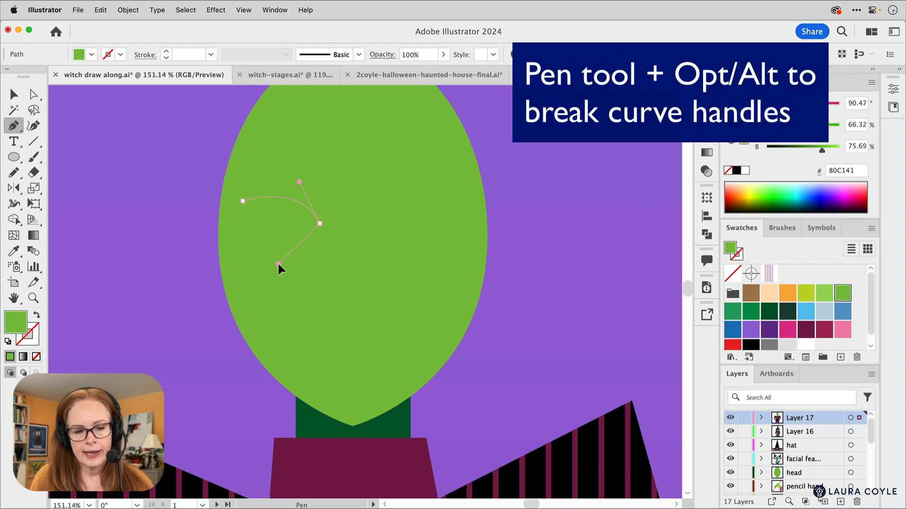
pyautogui.moveTo(237, 169); pyautogui.dragTo(237, 168)
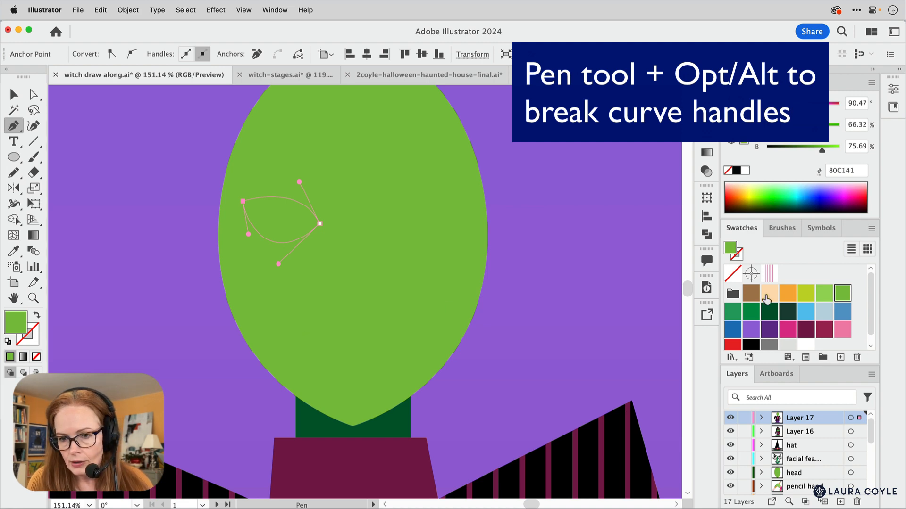
pyautogui.click(801, 347)
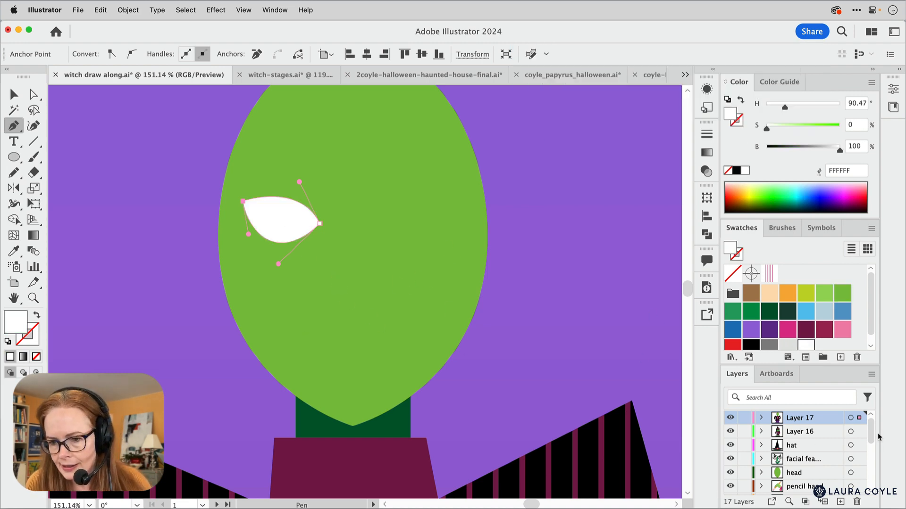
# Change the Layer 17 highlight color to Light Blue in its layer options
pyautogui.doubleClick(821, 420)
pyautogui.click(444, 278)
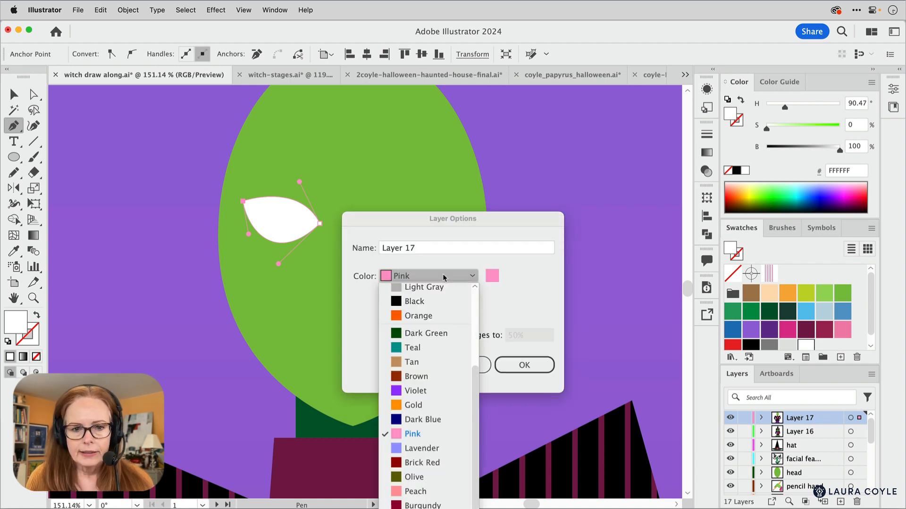
pyautogui.scroll(5, 474, 372)
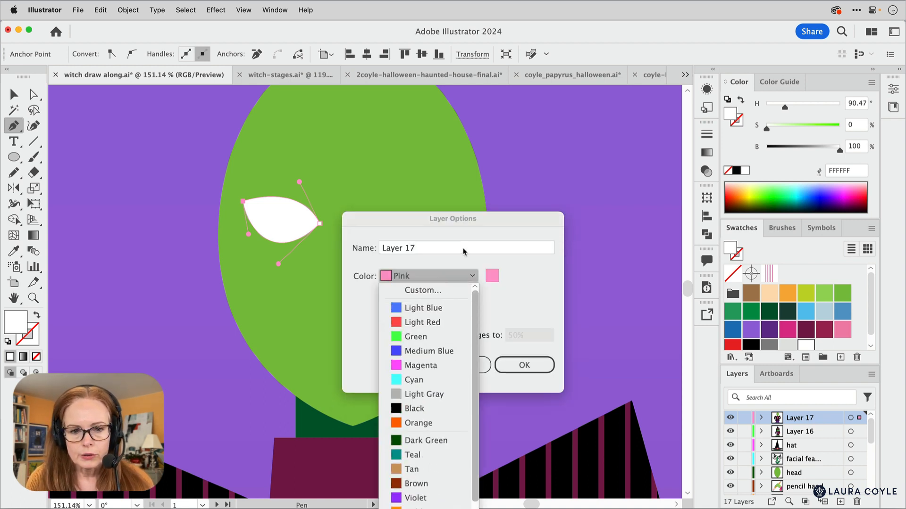
pyautogui.click(428, 307)
pyautogui.click(522, 365)
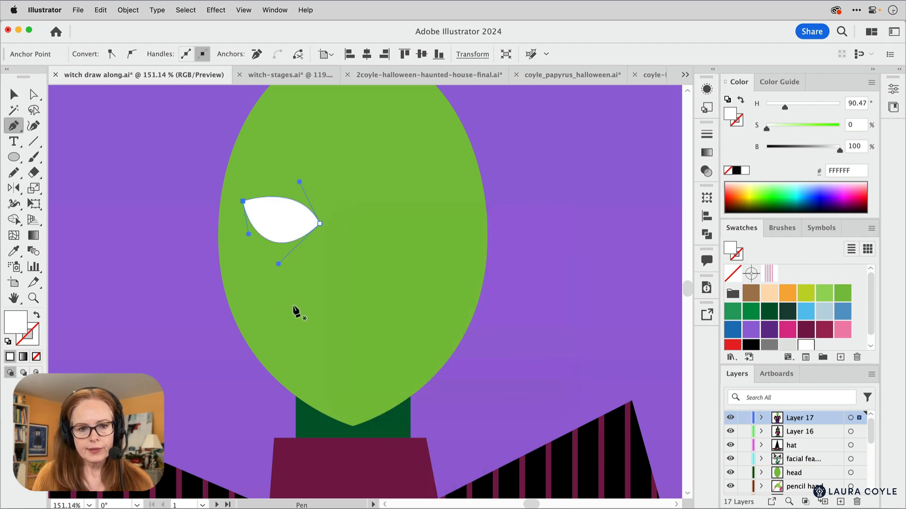
pyautogui.press('a')
pyautogui.moveTo(278, 264)
pyautogui.mouseDown()
pyautogui.moveTo(288, 262)
pyautogui.moveTo(283, 267)
pyautogui.mouseUp()
pyautogui.press('super+z')
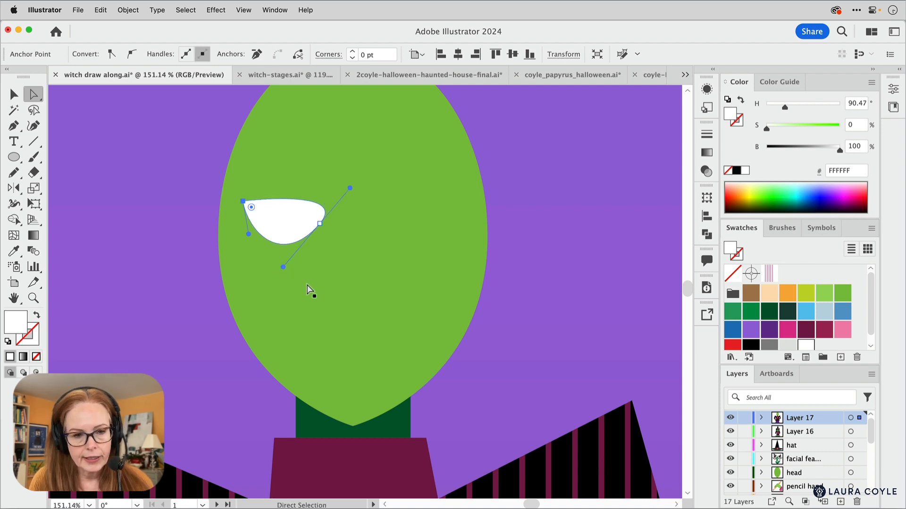
pyautogui.moveTo(349, 187); pyautogui.dragTo(323, 175)
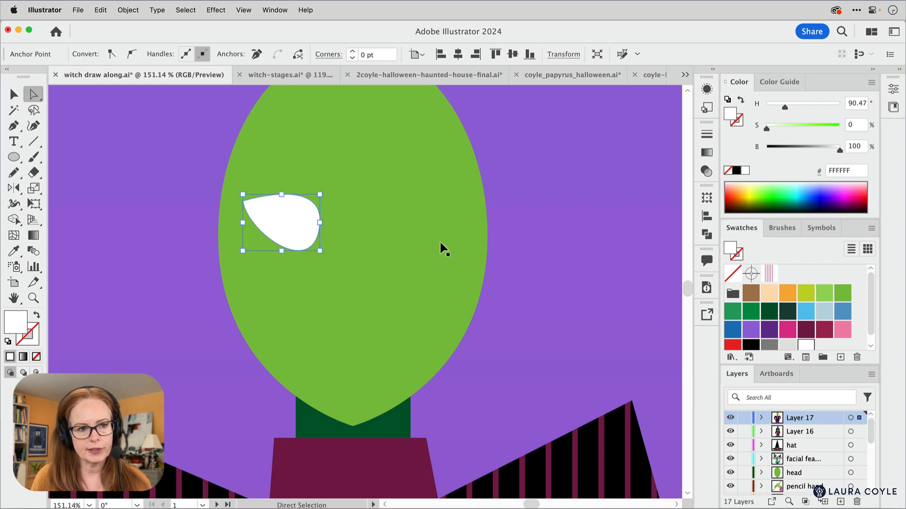
pyautogui.press('super+z')
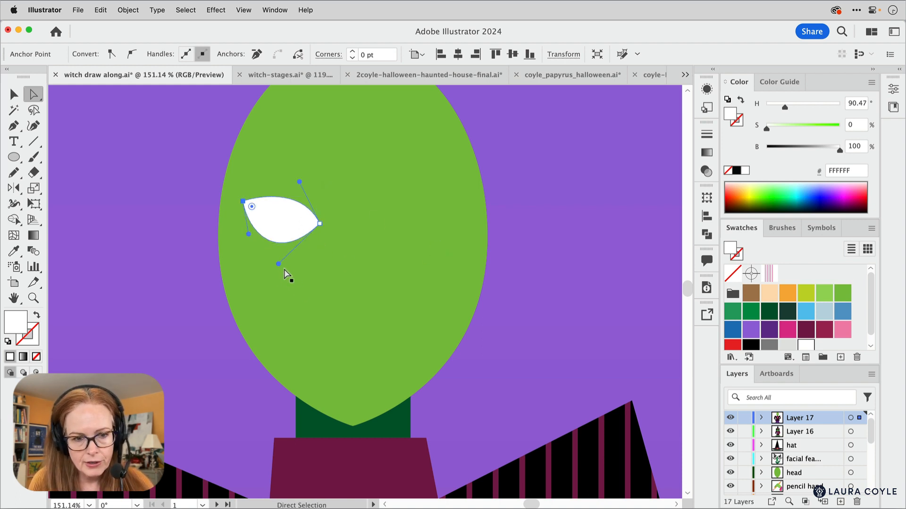
# Reshape the eye's inner corner by adjusting its two direction handles independently into a pointed almond, and enlarge the eye slightly
pyautogui.moveTo(278, 264); pyautogui.dragTo(284, 252)
pyautogui.press('alt')
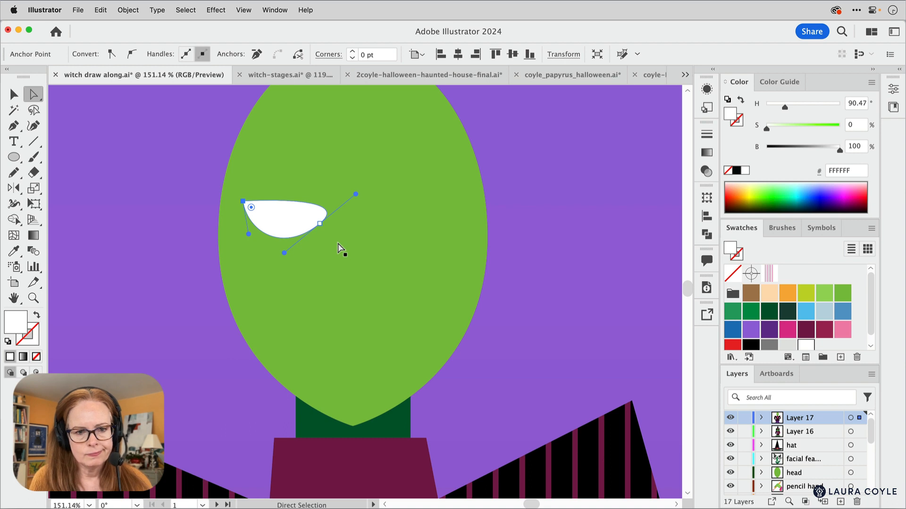
pyautogui.press('p')
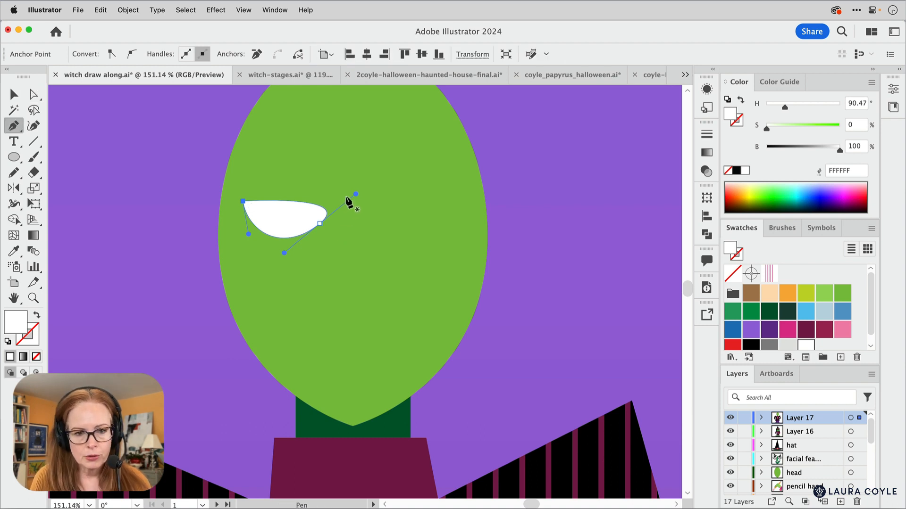
pyautogui.moveTo(356, 194); pyautogui.dragTo(297, 179)
pyautogui.keyDown('super'); pyautogui.click(298, 237); pyautogui.keyUp('super')
pyautogui.moveTo(289, 253); pyautogui.dragTo(289, 255)
pyautogui.press('v')
pyautogui.click(496, 278)
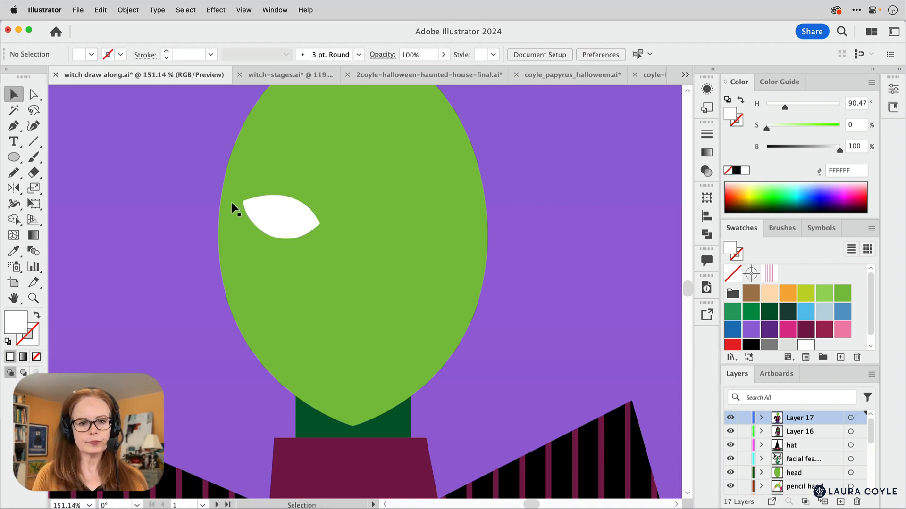
pyautogui.click(283, 237)
pyautogui.moveTo(324, 195)
pyautogui.mouseDown()
pyautogui.moveTo(338, 186)
pyautogui.moveTo(329, 190)
pyautogui.mouseUp()
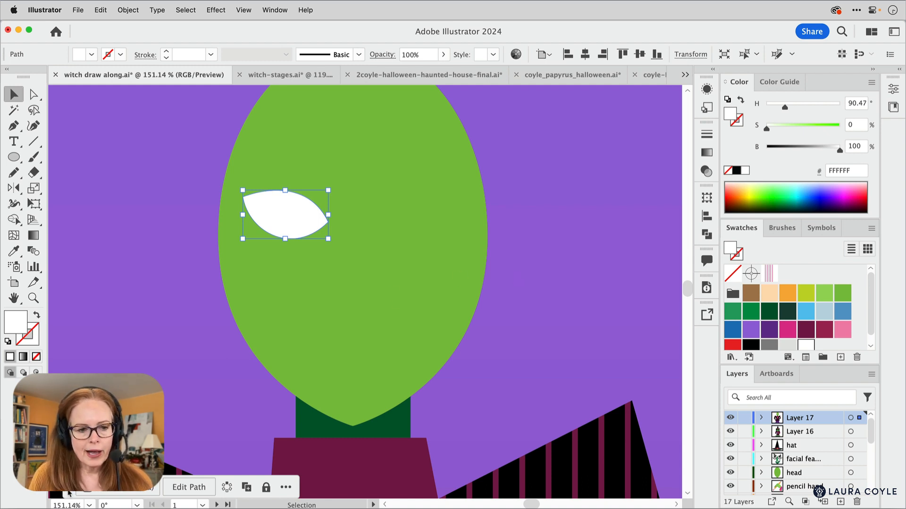
# Move the Contextual Task Bar up so it sits below the eye, beside the lower face
pyautogui.moveTo(69, 493); pyautogui.dragTo(74, 333)
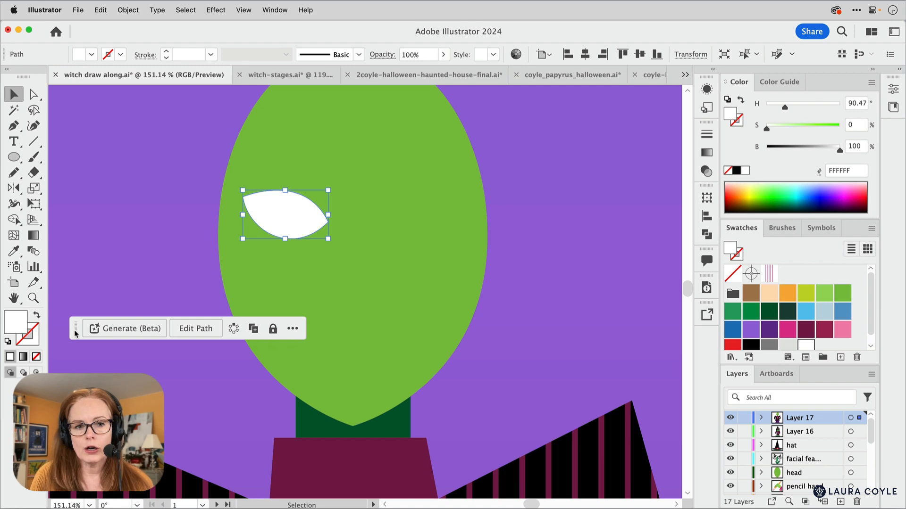
pyautogui.click(278, 13)
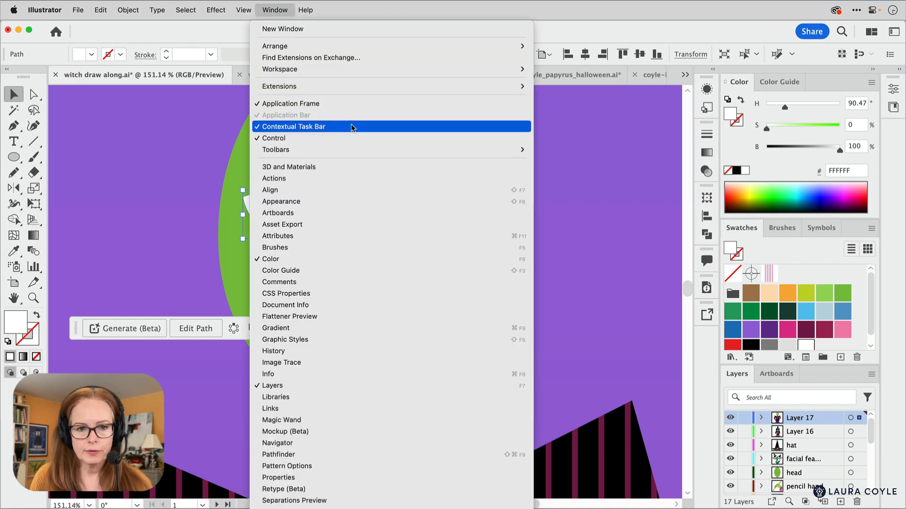
pyautogui.click(187, 115)
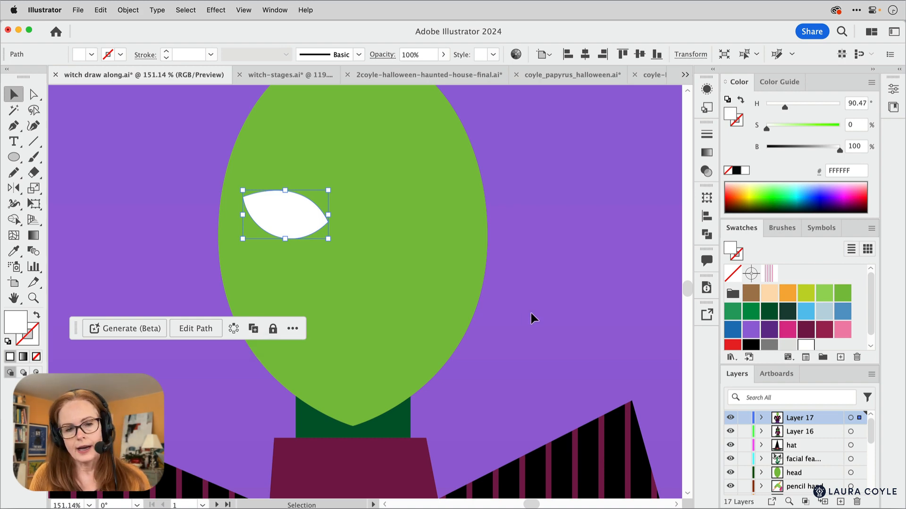
# Duplicate the white eye shape in place and fill the copy with black 000000
pyautogui.press('super+d')
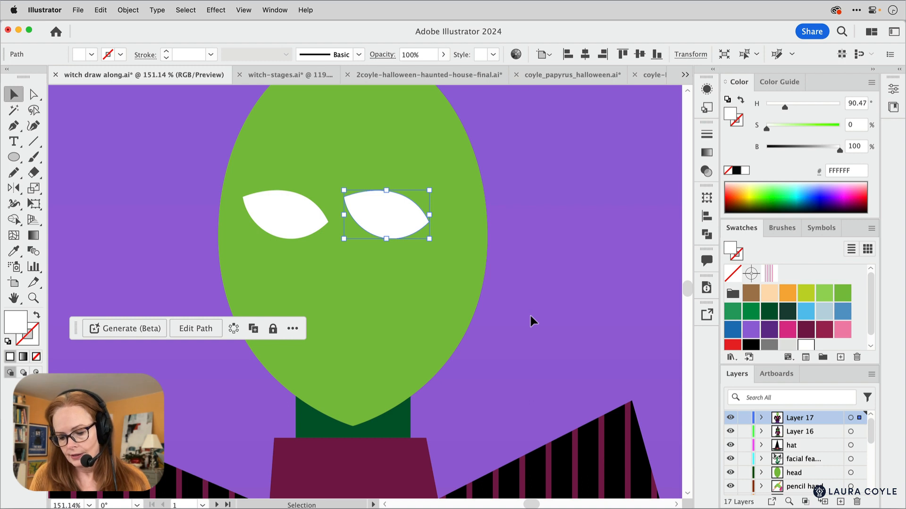
pyautogui.press('super+z')
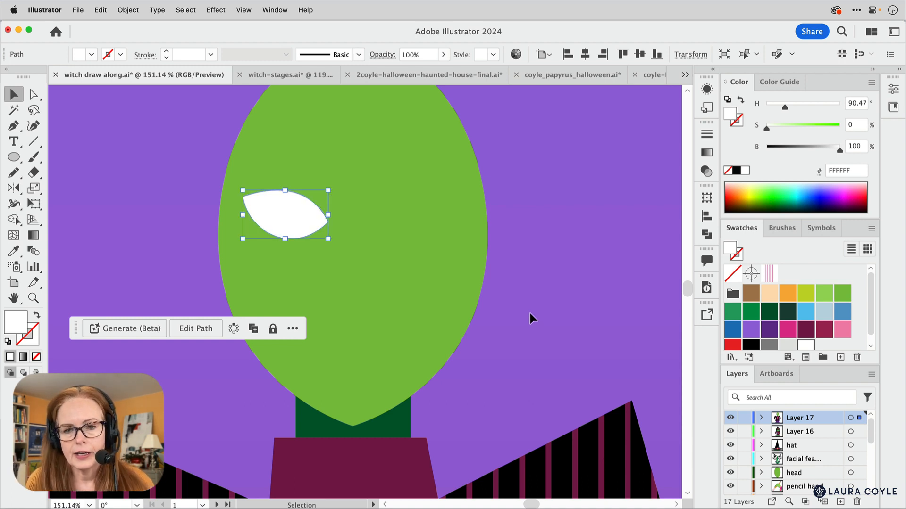
pyautogui.click(753, 348)
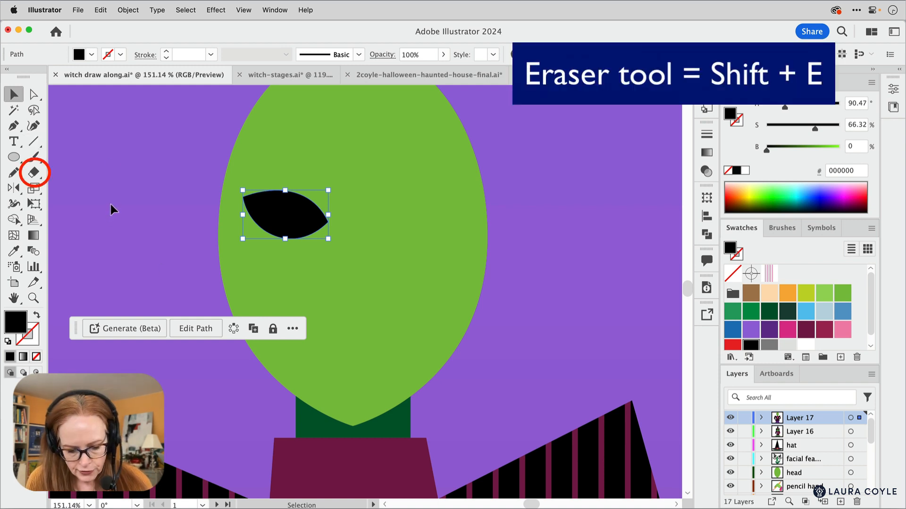
# Erase the lower part of the black eye shape with the Eraser tool, leaving a curved upper eyelid
pyautogui.hotkey('shift', 'e')
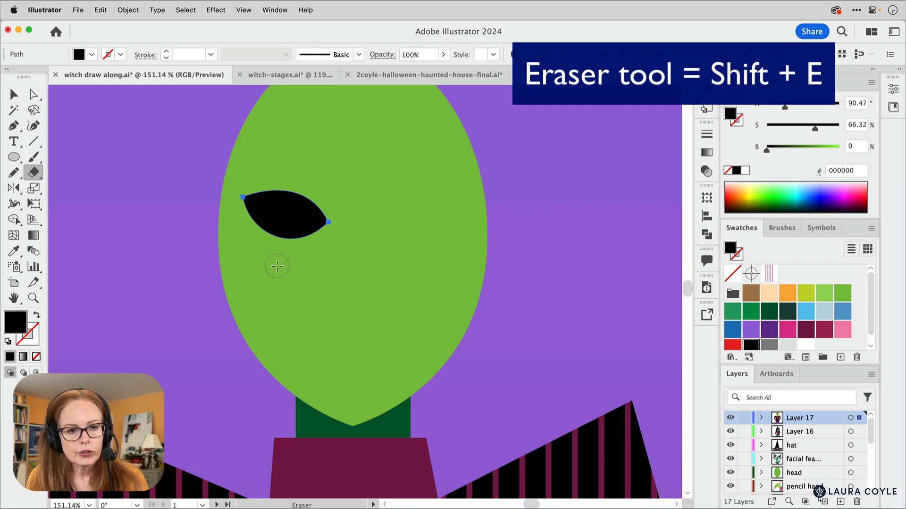
pyautogui.moveTo(240, 210)
pyautogui.mouseDown()
pyautogui.moveTo(320, 233)
pyautogui.moveTo(284, 236)
pyautogui.moveTo(241, 220)
pyautogui.mouseUp()
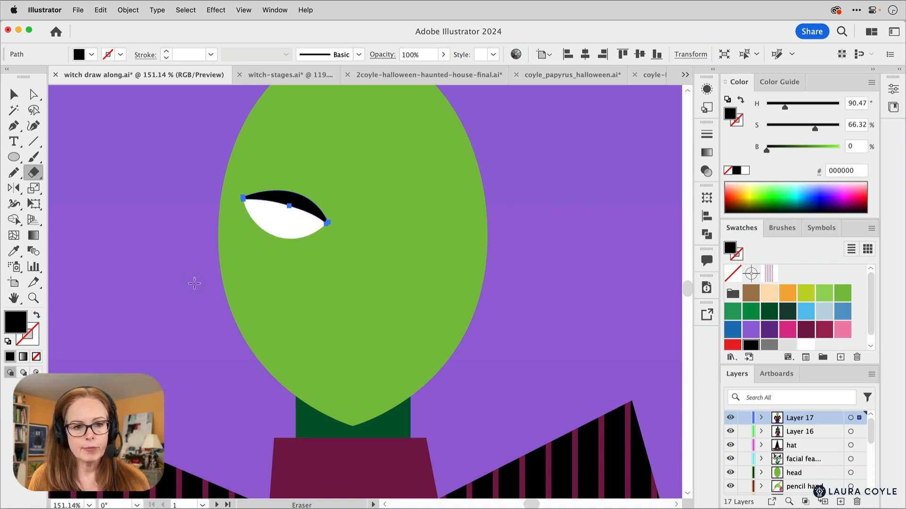
pyautogui.press('v')
pyautogui.click(162, 254)
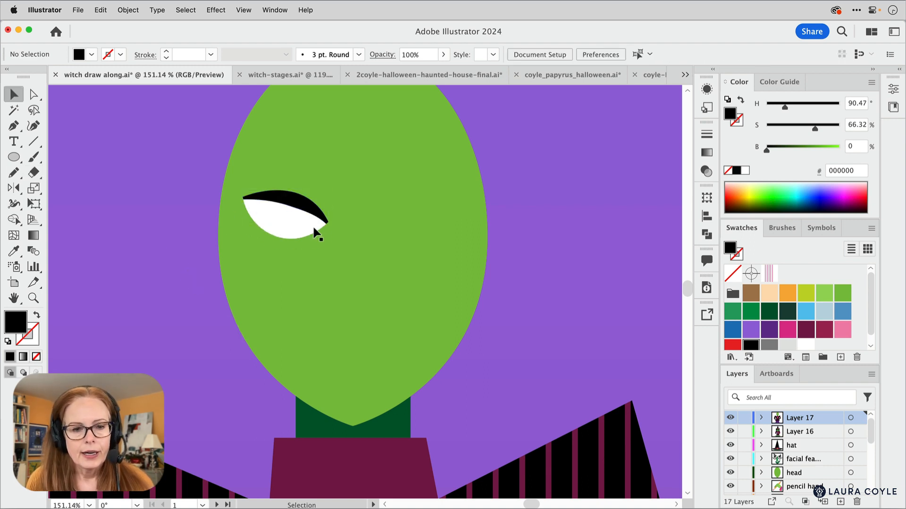
# Smooth the lower edge of the black eyelid by adjusting the handle of its middle anchor point
pyautogui.scroll(6, 307, 226)
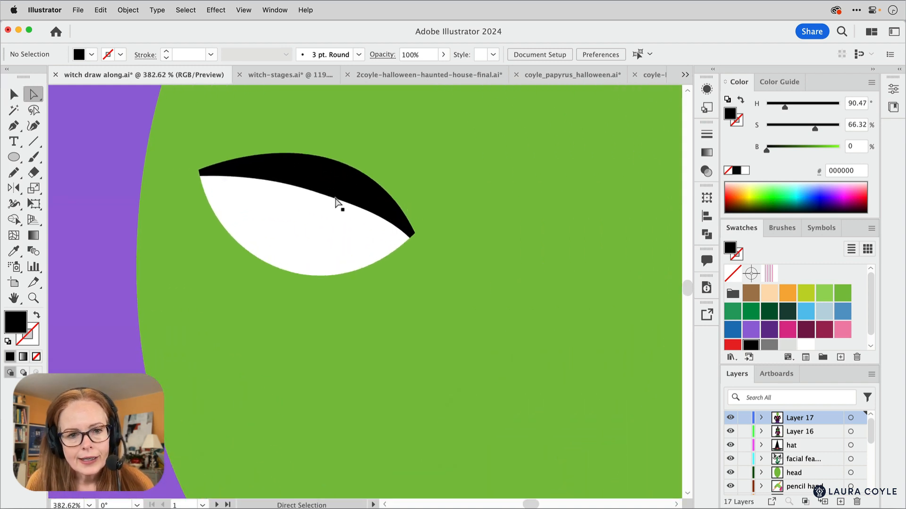
pyautogui.press('a')
pyautogui.click(338, 206)
pyautogui.click(316, 192)
pyautogui.moveTo(349, 203); pyautogui.dragTo(347, 200)
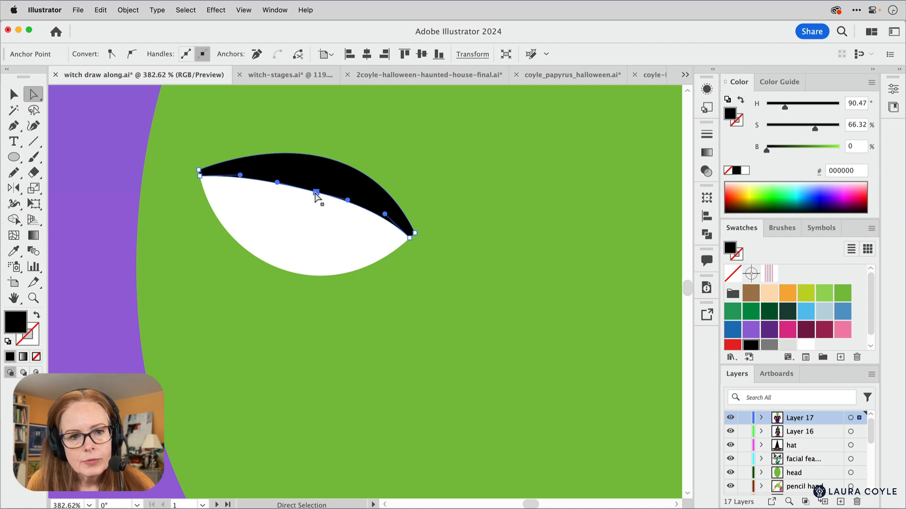
pyautogui.click(104, 194)
# Draw a black circle in the middle of the eye, overlapping the eyelid, as the pupil
pyautogui.press('l')
pyautogui.moveTo(264, 171); pyautogui.dragTo(359, 263)
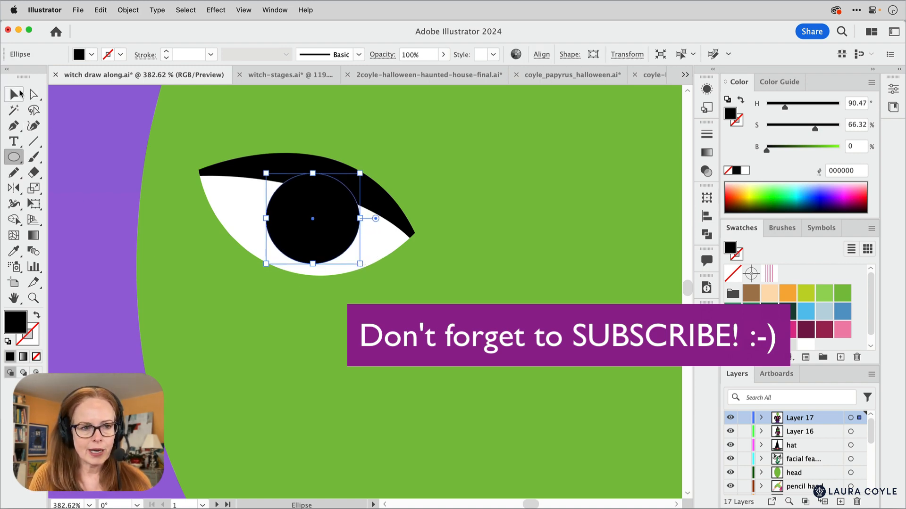
pyautogui.click(15, 93)
pyautogui.click(95, 153)
# Group the white eye shape, the black eyelid and the pupil
pyautogui.moveTo(428, 203); pyautogui.dragTo(260, 265)
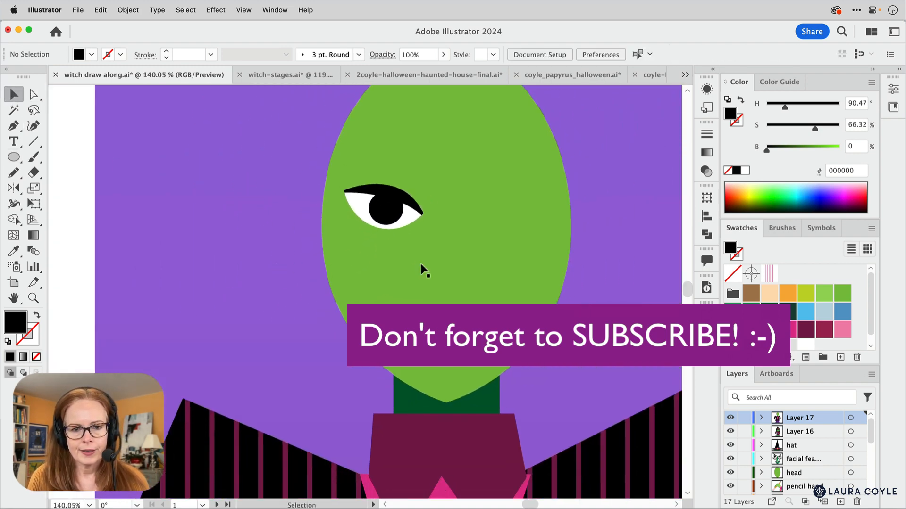
pyautogui.moveTo(465, 253); pyautogui.dragTo(355, 282)
pyautogui.click(284, 246)
pyautogui.keyDown('shift'); pyautogui.click(249, 219); pyautogui.keyUp('shift')
pyautogui.keyDown('shift'); pyautogui.click(249, 219); pyautogui.keyUp('shift')
pyautogui.keyDown('shift'); pyautogui.click(248, 231); pyautogui.keyUp('shift')
pyautogui.keyDown('shift'); pyautogui.click(255, 220); pyautogui.keyUp('shift')
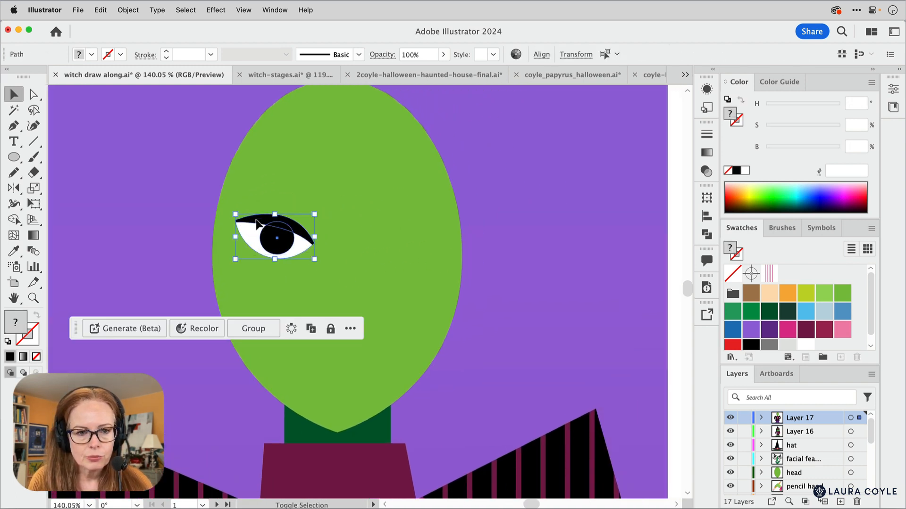
pyautogui.press('super+g')
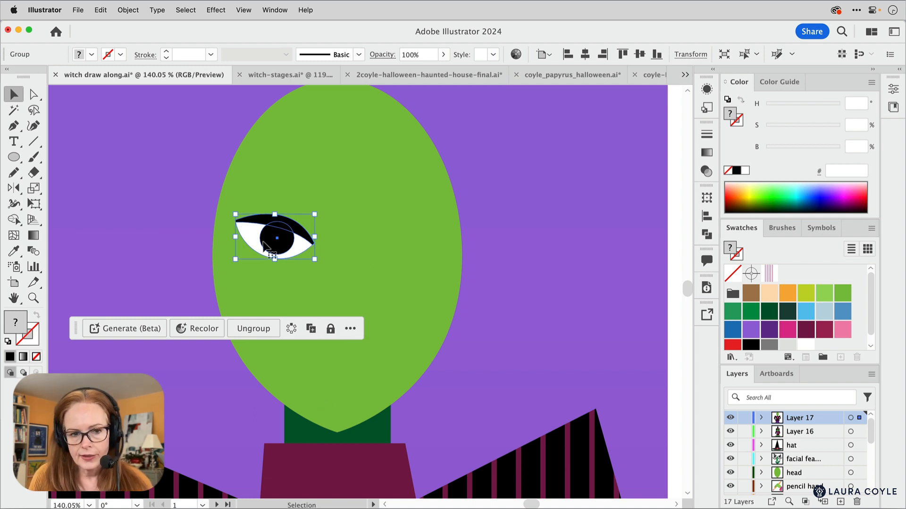
# Place a horizontally mirrored, slightly rotated copy of the eye group on the right side of the face
pyautogui.moveTo(235, 237); pyautogui.dragTo(441, 259)
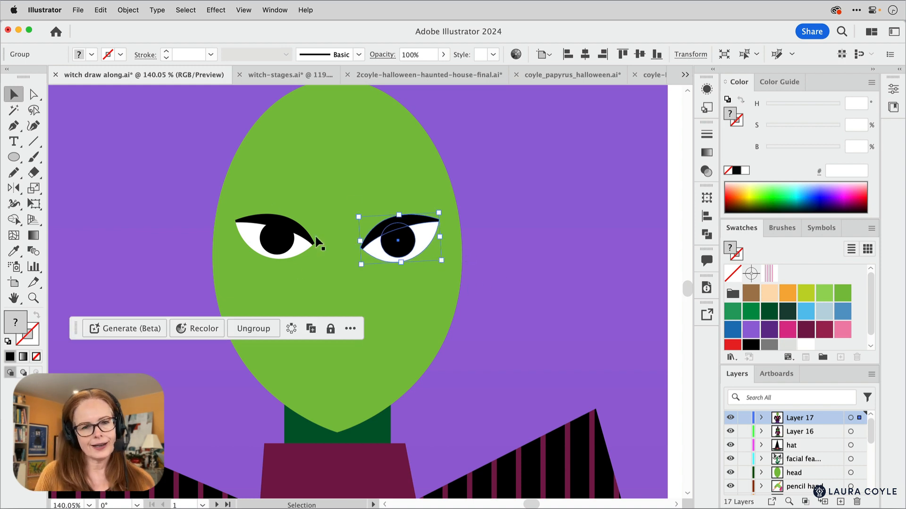
pyautogui.press('a')
pyautogui.click(476, 267)
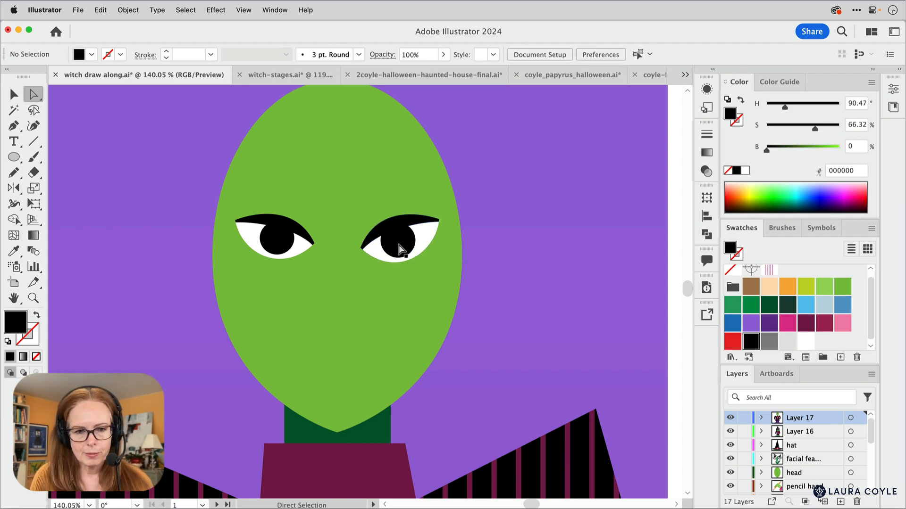
# Move the right eye's pupil slightly toward the middle of the face
pyautogui.moveTo(398, 249)
pyautogui.mouseDown()
pyautogui.moveTo(411, 256)
pyautogui.moveTo(400, 250)
pyautogui.mouseUp()
pyautogui.press('v')
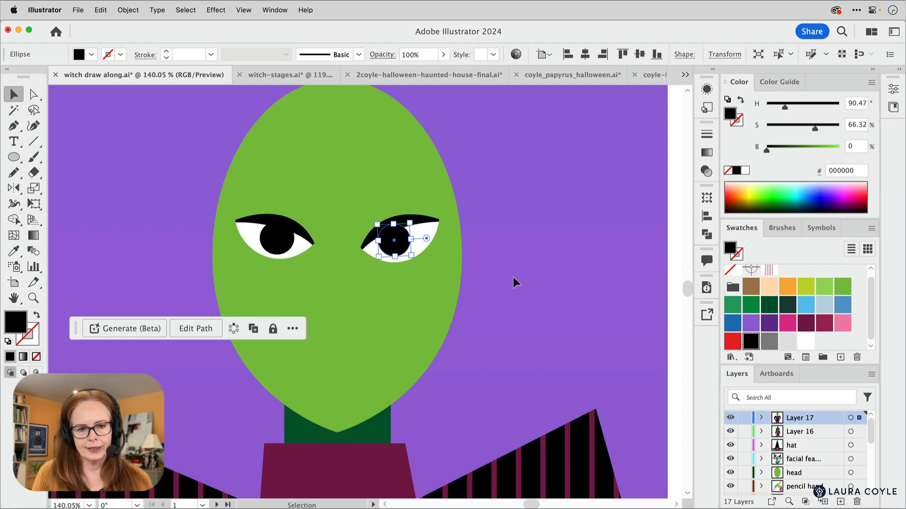
pyautogui.click(514, 276)
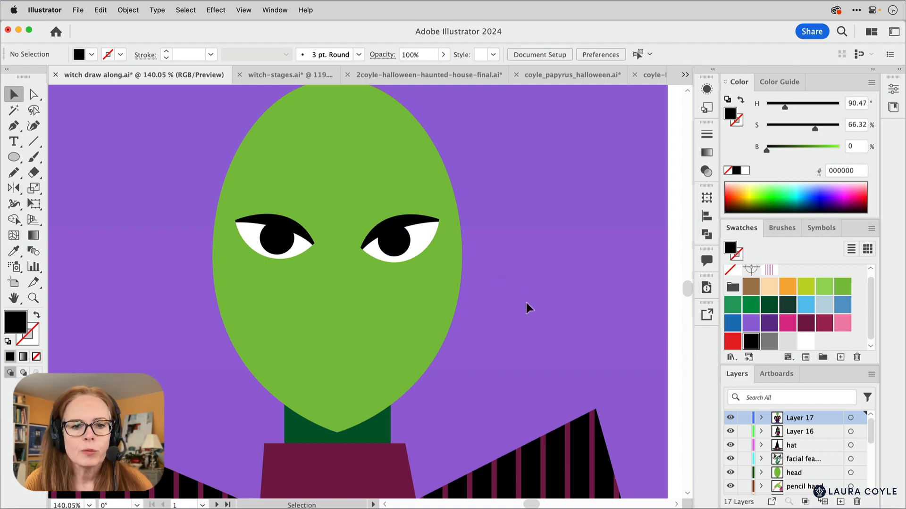
# Draw a small circular highlight inside the left pupil and fill it with light blue 5CC4F0
pyautogui.click(14, 158)
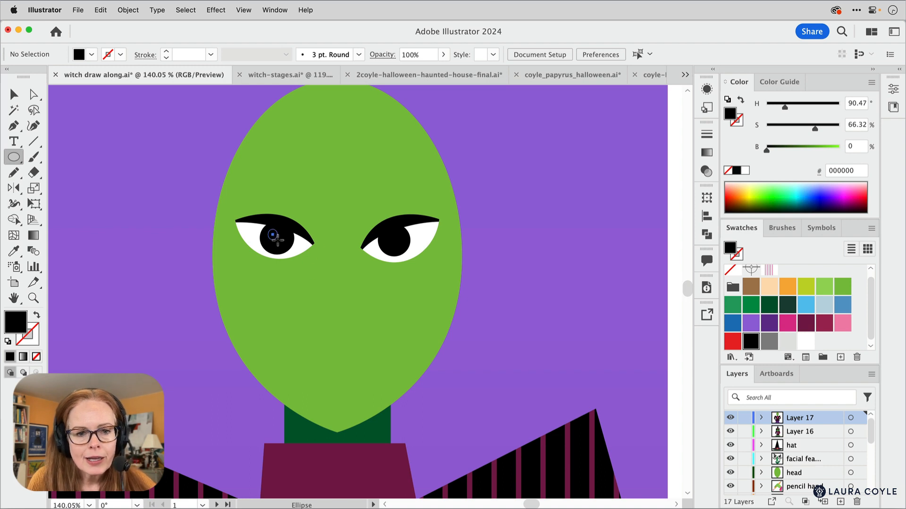
pyautogui.moveTo(276, 239); pyautogui.dragTo(281, 241)
pyautogui.click(805, 311)
pyautogui.press('v')
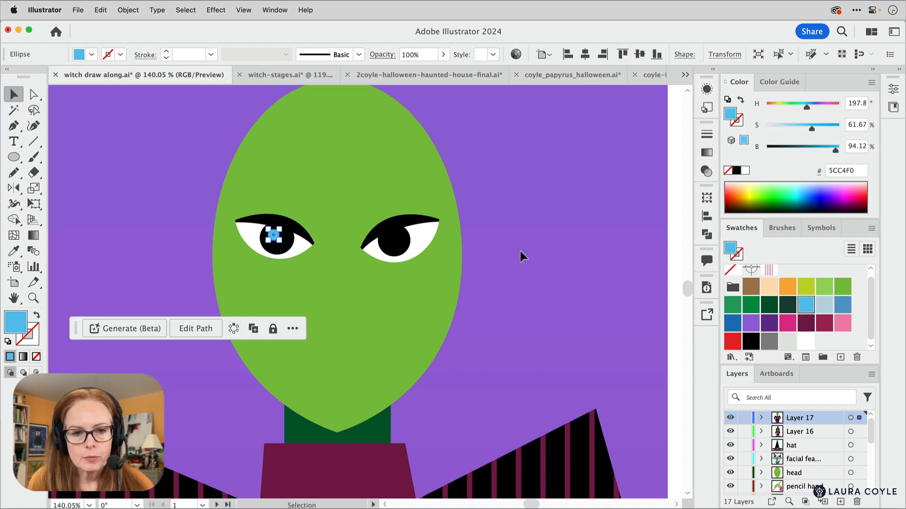
# Shift the blue highlight slightly to the right within the left pupil and place a copy in the right pupil
pyautogui.click(156, 226)
pyautogui.moveTo(273, 238); pyautogui.dragTo(398, 242)
pyautogui.click(530, 304)
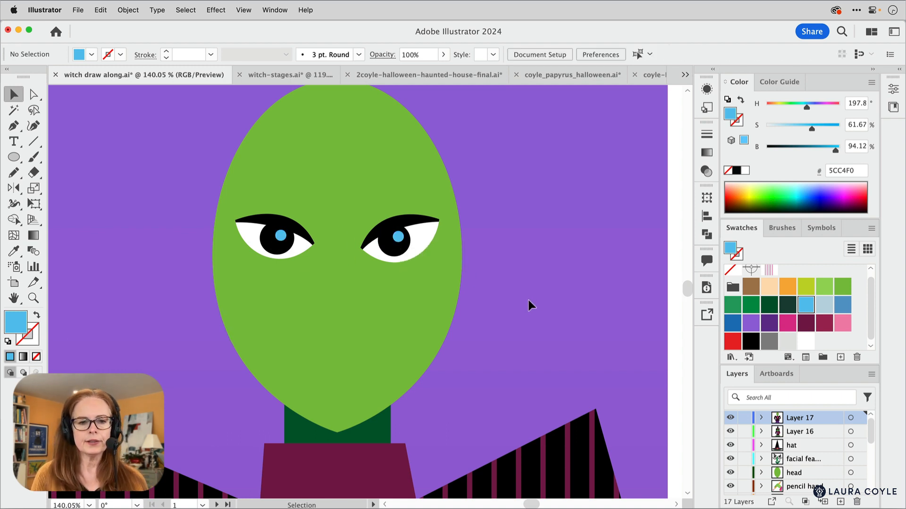
# Draw a curved, unfilled eyebrow path with a black stroke above the left eye using the Pen tool
pyautogui.moveTo(467, 326); pyautogui.dragTo(536, 299)
pyautogui.moveTo(474, 278); pyautogui.dragTo(560, 370)
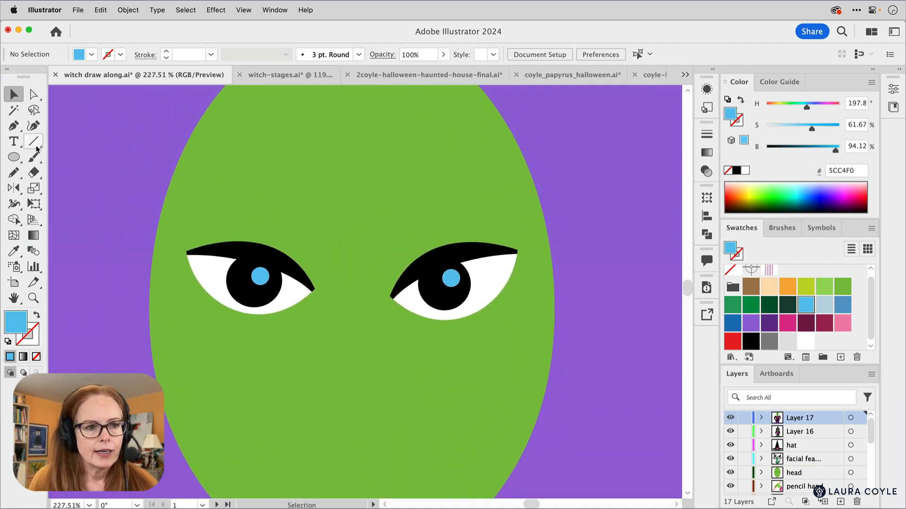
pyautogui.click(13, 126)
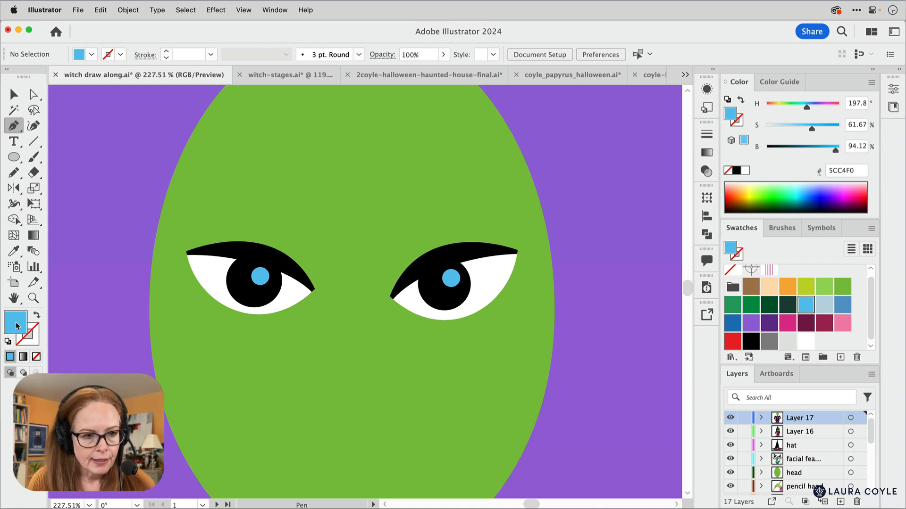
pyautogui.click(36, 316)
pyautogui.click(35, 342)
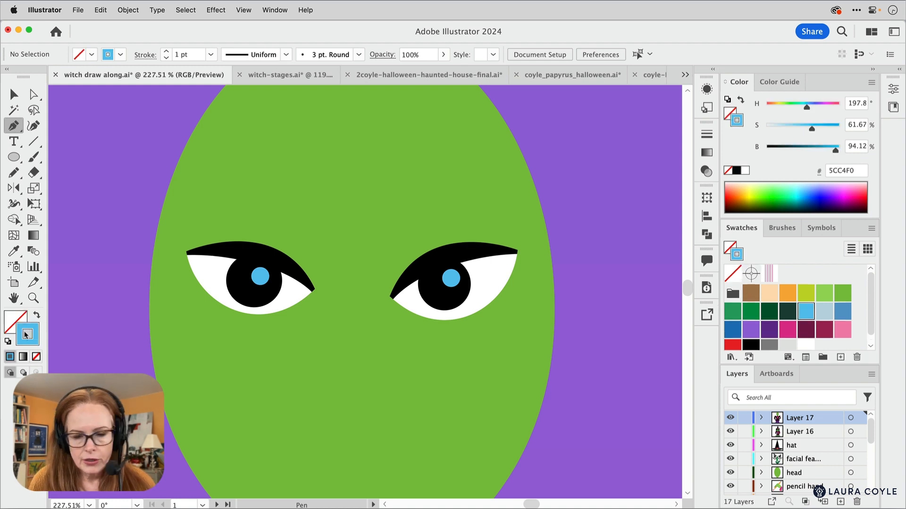
pyautogui.click(750, 346)
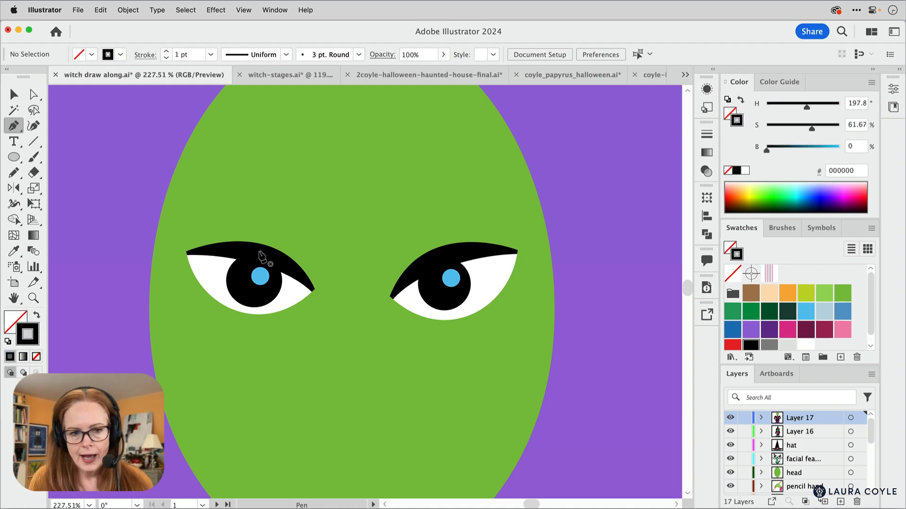
pyautogui.click(218, 179)
pyautogui.moveTo(328, 255); pyautogui.dragTo(419, 259)
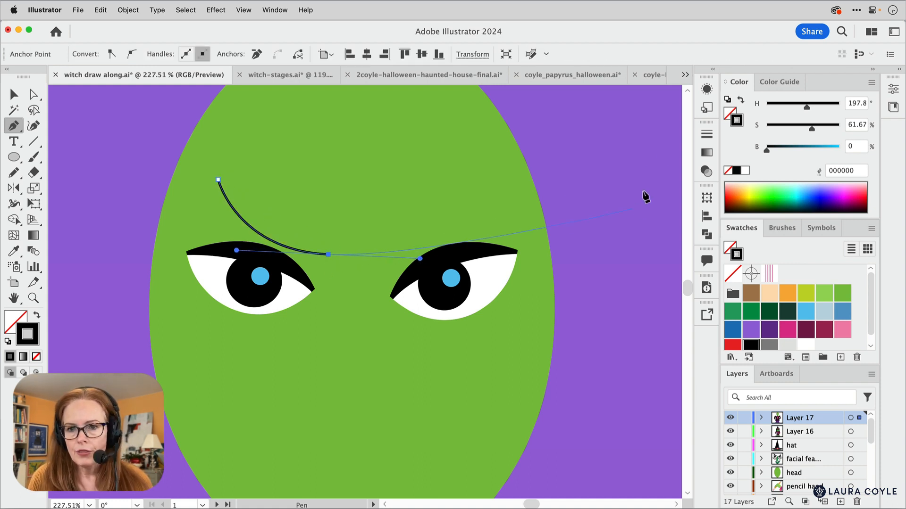
# Set the left eyebrow's stroke weight to 10 pt
pyautogui.click(706, 134)
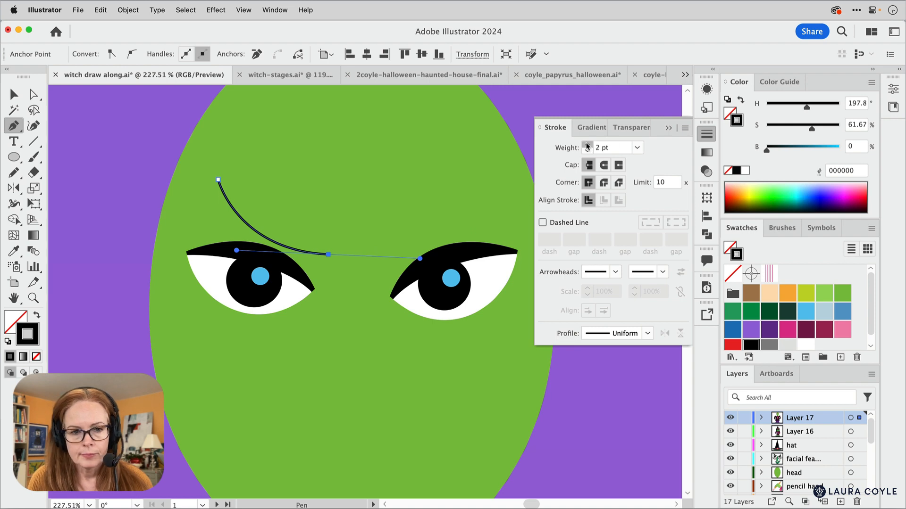
pyautogui.click(587, 145)
pyautogui.click(587, 145)
pyautogui.click(587, 151)
pyautogui.click(587, 151)
pyautogui.click(586, 151)
pyautogui.press('v')
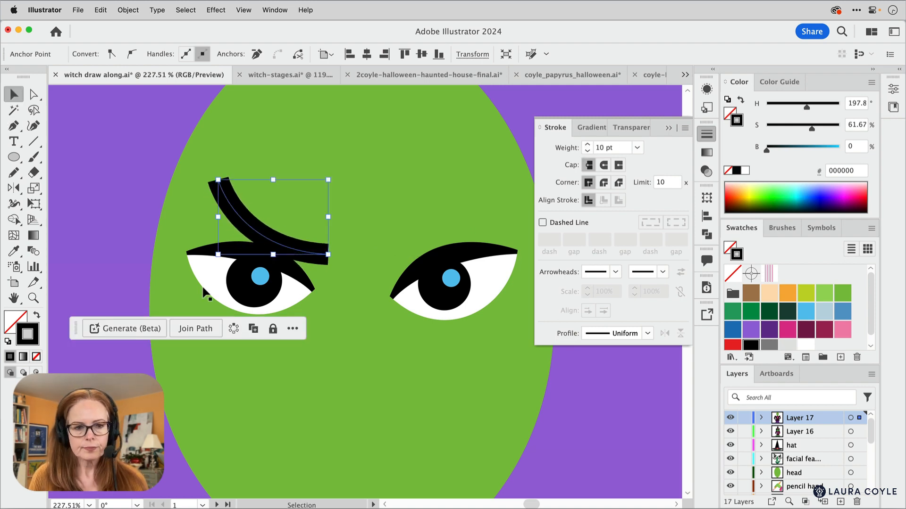
pyautogui.click(349, 299)
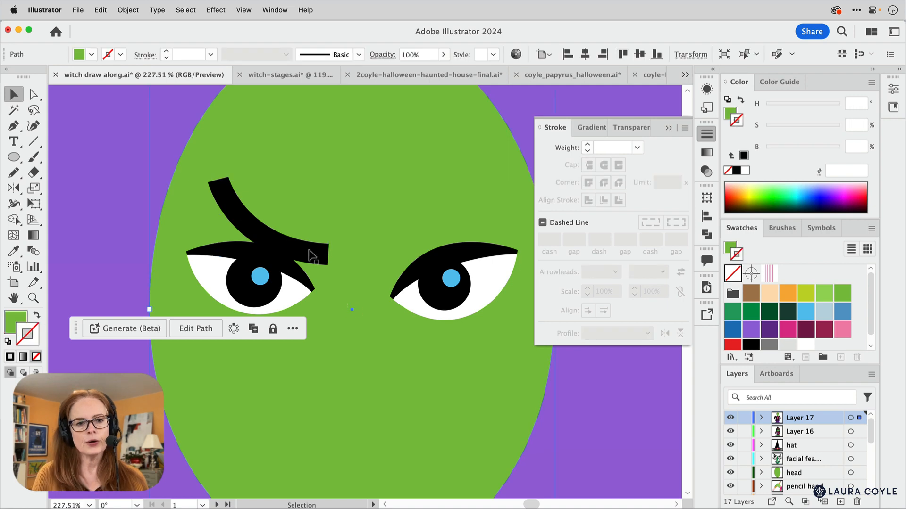
pyautogui.click(670, 128)
# Move the left eyebrow up slightly and rotate it a few degrees clockwise so its inner end tilts down toward the nose
pyautogui.moveTo(313, 257)
pyautogui.mouseDown()
pyautogui.moveTo(314, 219)
pyautogui.moveTo(309, 255)
pyautogui.mouseUp()
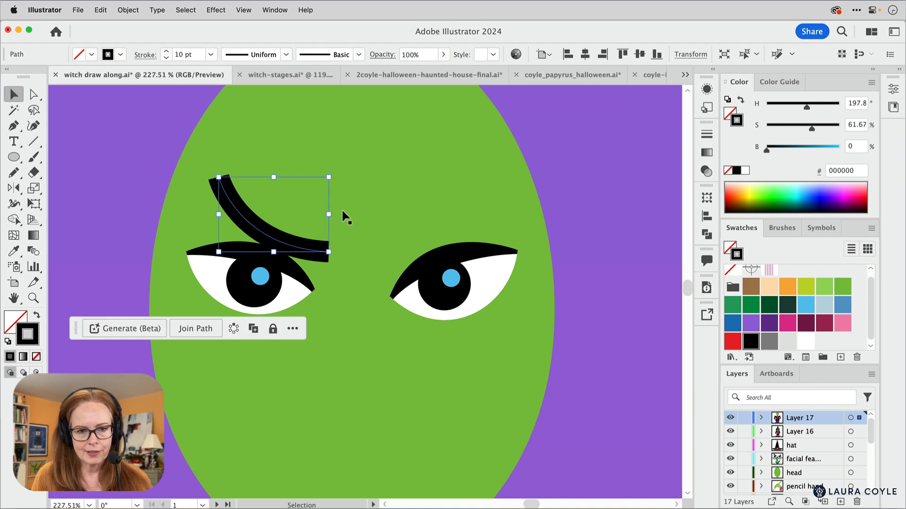
pyautogui.moveTo(344, 178); pyautogui.dragTo(337, 178)
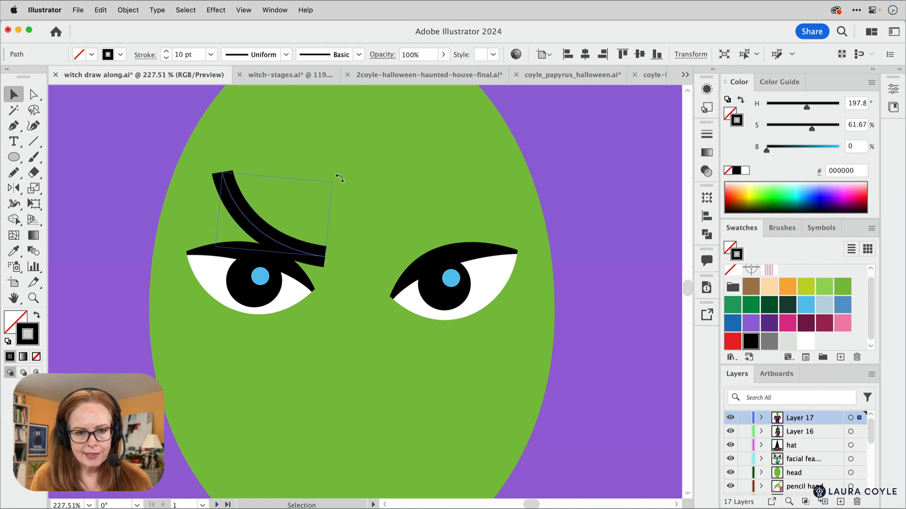
pyautogui.moveTo(314, 261); pyautogui.dragTo(315, 263)
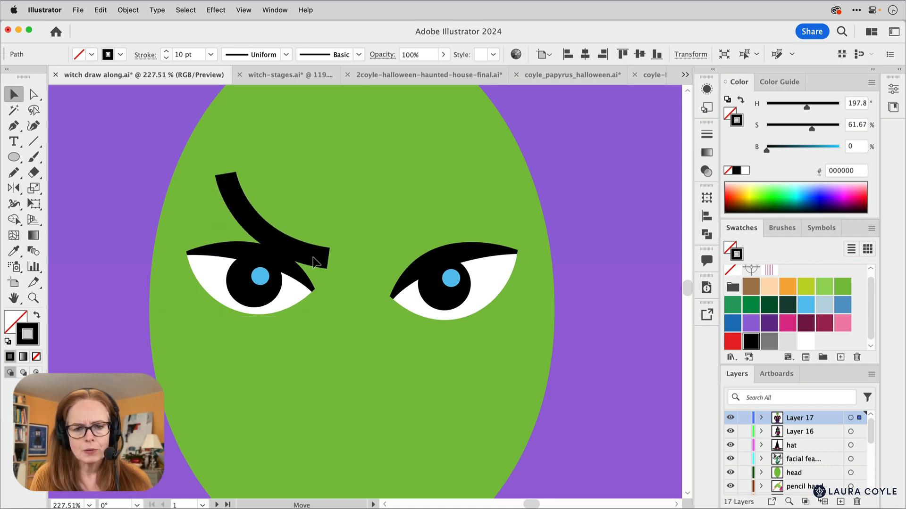
pyautogui.click(644, 293)
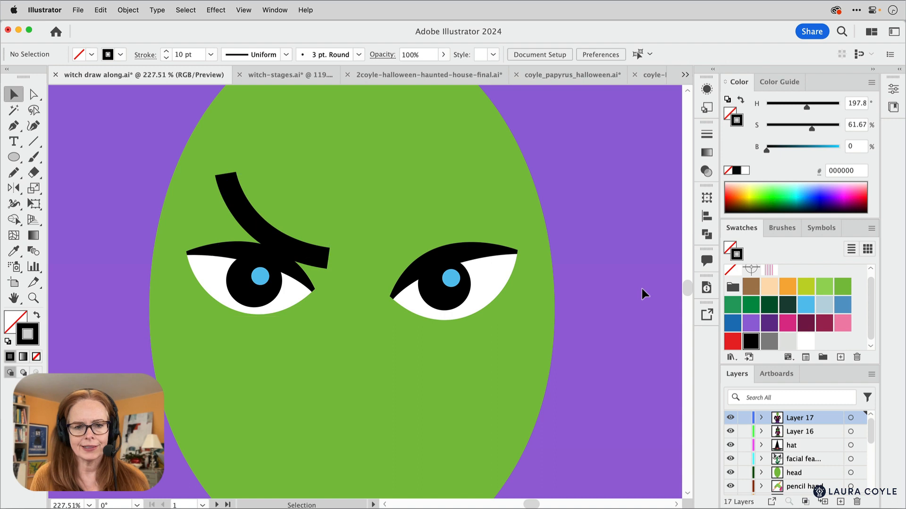
# Draw a straight black 10 pt eyebrow above the right eye, slanting down toward the middle of the face
pyautogui.click(33, 141)
pyautogui.moveTo(376, 269); pyautogui.dragTo(489, 207)
pyautogui.press('a')
pyautogui.click(597, 329)
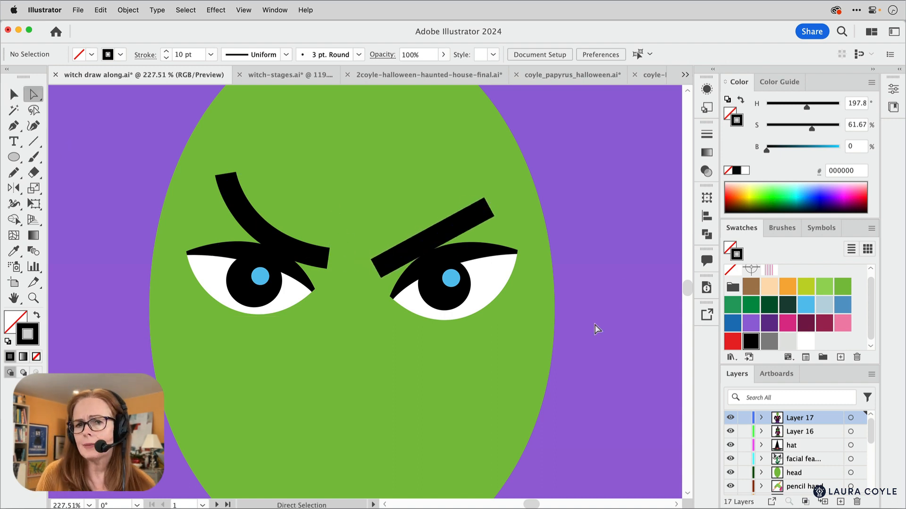
# Shift the inner end of the straight right eyebrow slightly outward, away from the middle of the face
pyautogui.click(321, 258)
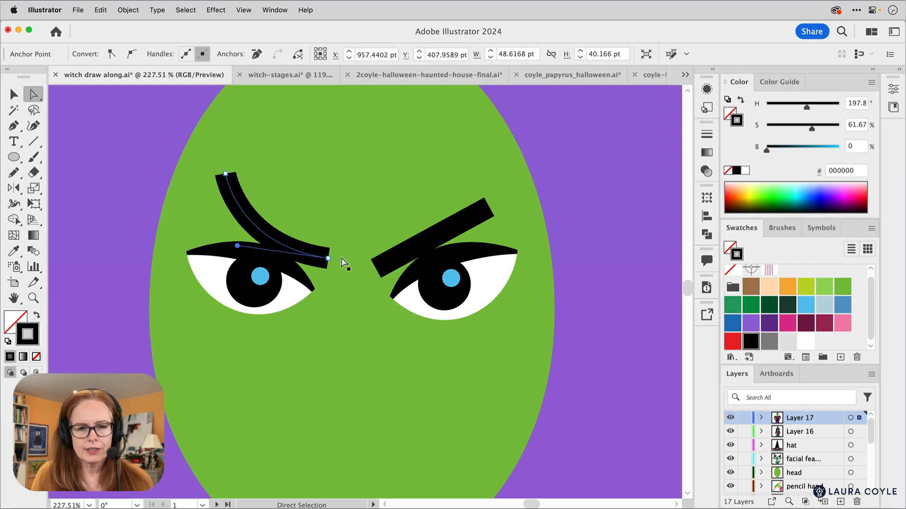
pyautogui.click(649, 267)
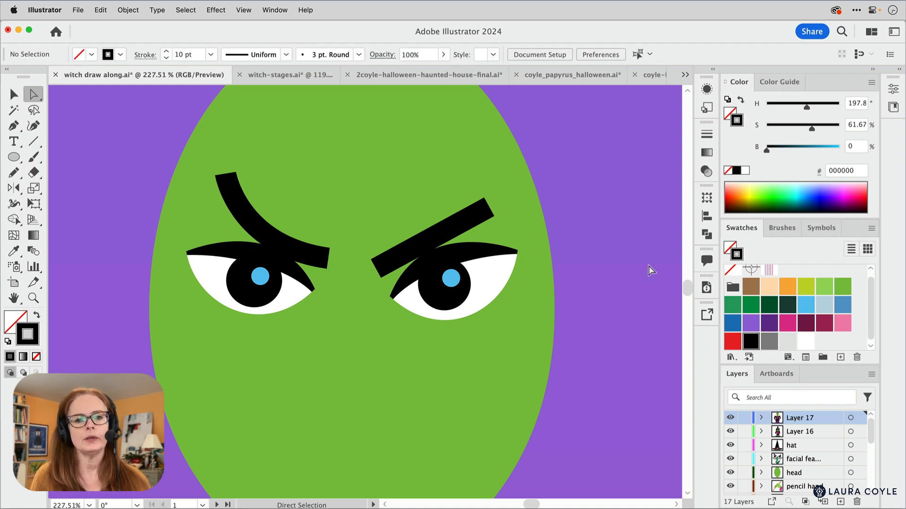
pyautogui.moveTo(377, 264); pyautogui.dragTo(381, 269)
pyautogui.click(592, 347)
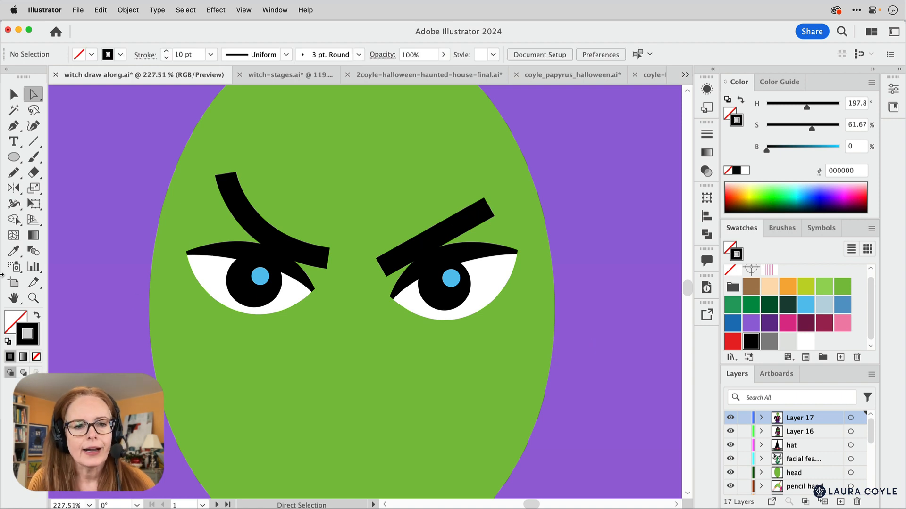
# Draw a closed, tall triangular nose with the Pen tool, running from between the eyebrows to below the eyes
pyautogui.click(14, 126)
pyautogui.scroll(-2, 345, 218)
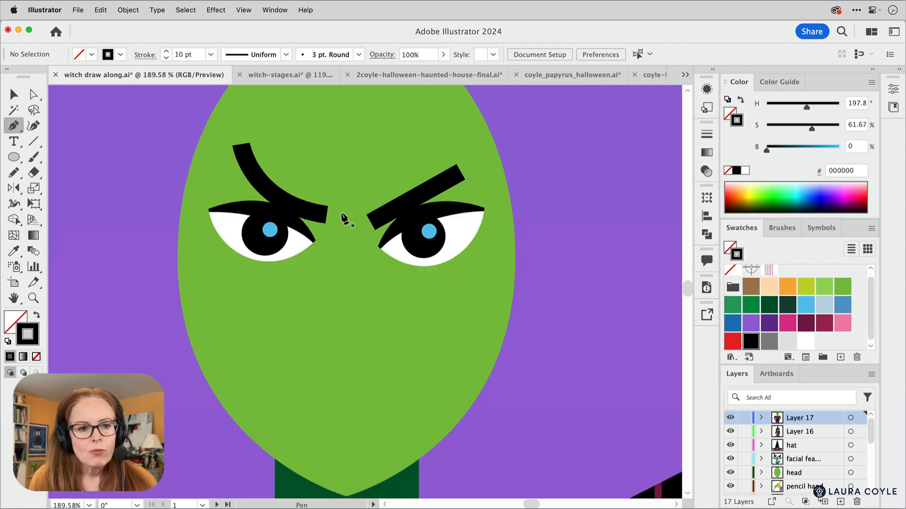
pyautogui.click(344, 191)
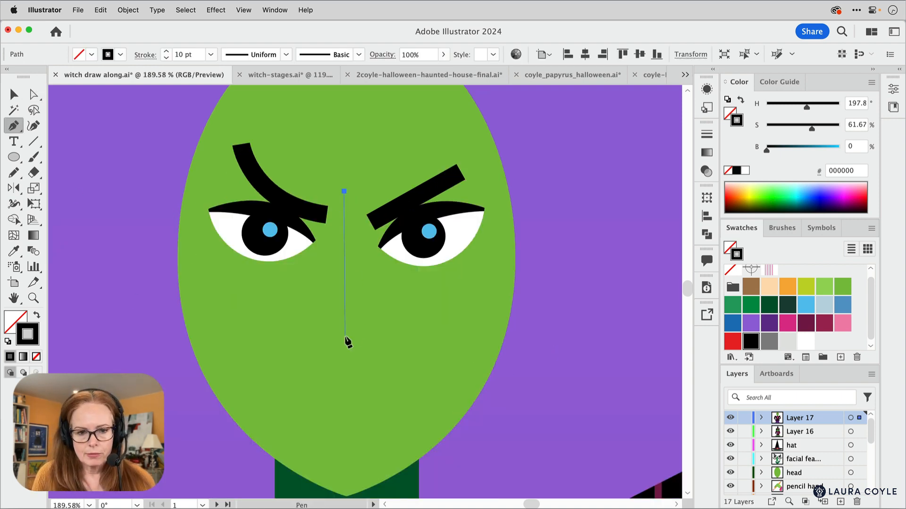
pyautogui.click(344, 350)
pyautogui.click(403, 369)
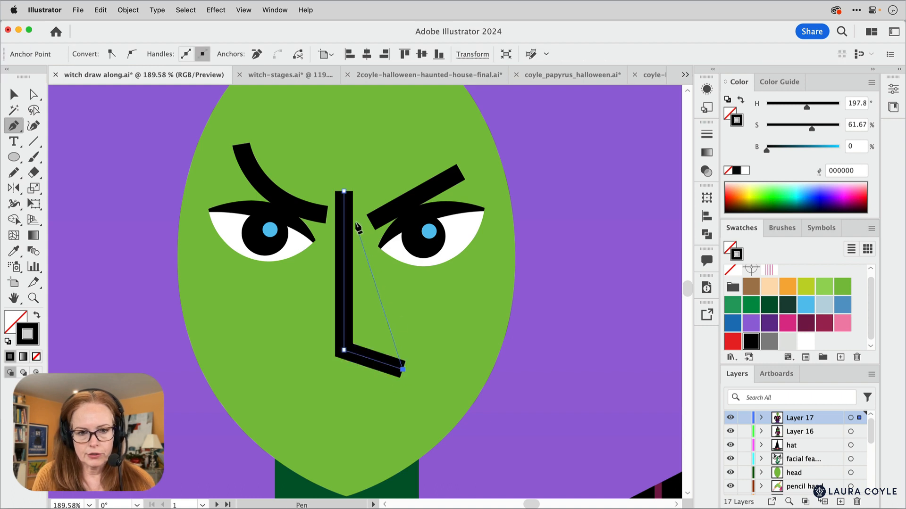
pyautogui.click(344, 191)
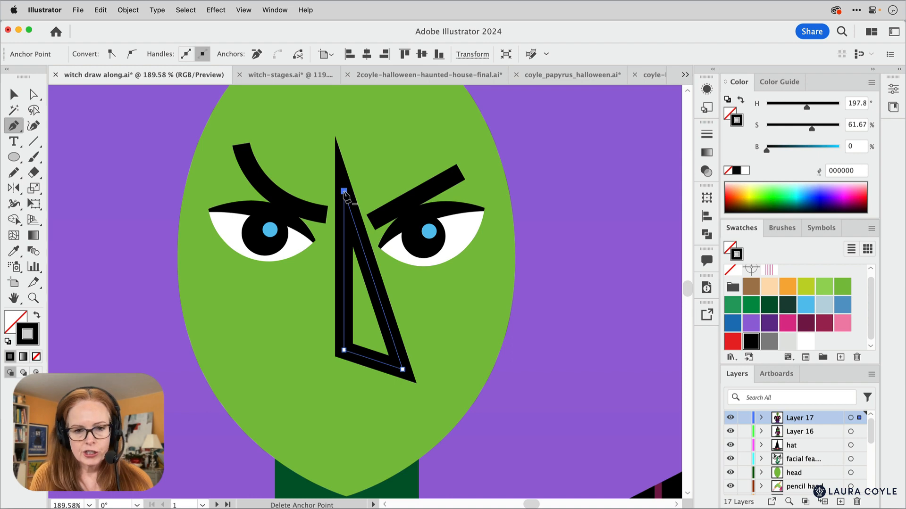
# Swap the nose triangle's stroke and fill, and fill it with dark green 009248
pyautogui.hotkey('shift', 'x')
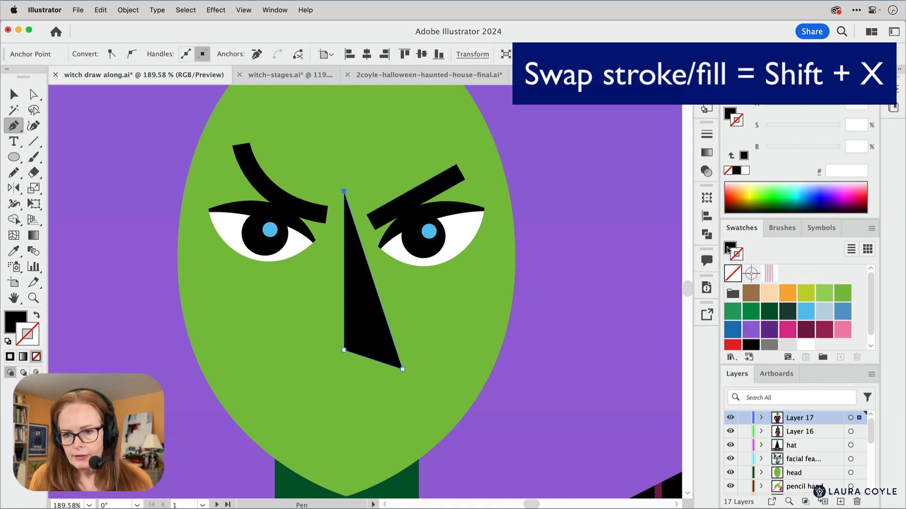
pyautogui.scroll(-1, 755, 315)
pyautogui.click(751, 305)
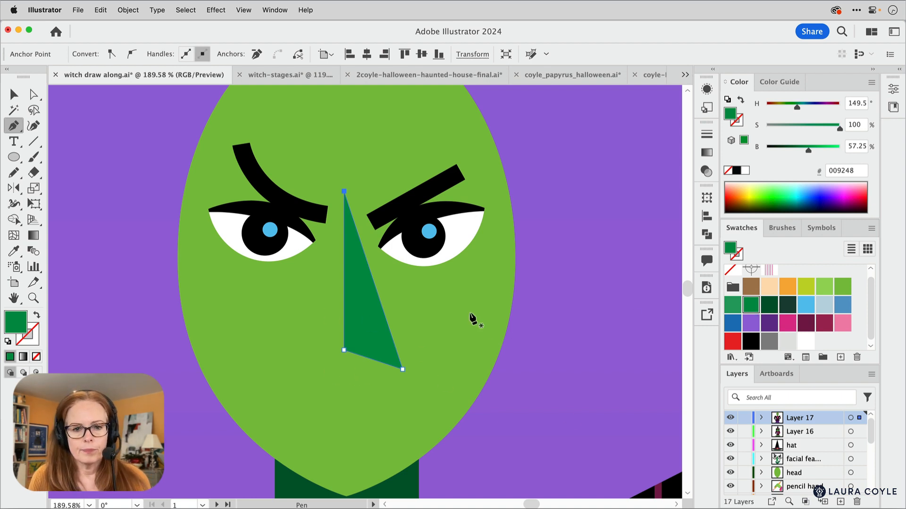
# Bend the nose's long slanted edge outward and its bottom edge slightly upward into curves
pyautogui.scroll(3, 415, 334)
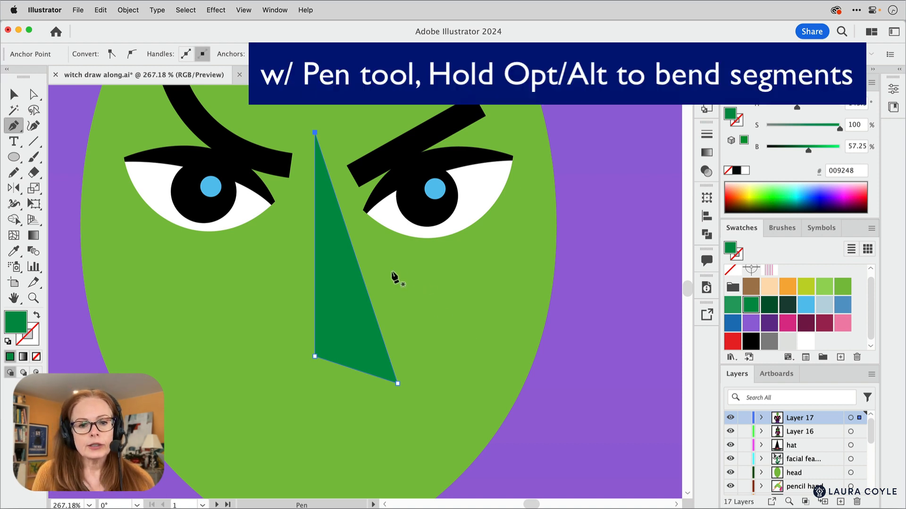
pyautogui.press('alt')
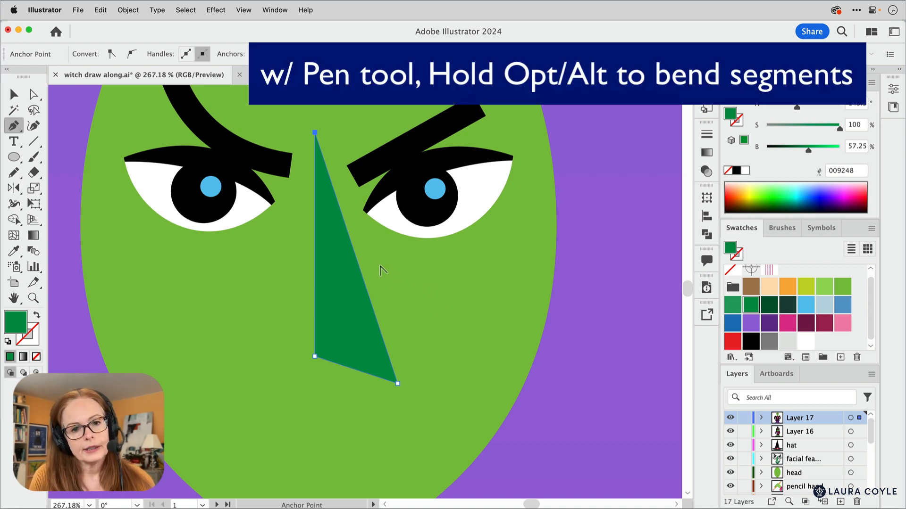
pyautogui.moveTo(359, 268); pyautogui.dragTo(375, 264)
pyautogui.moveTo(357, 370); pyautogui.dragTo(357, 366)
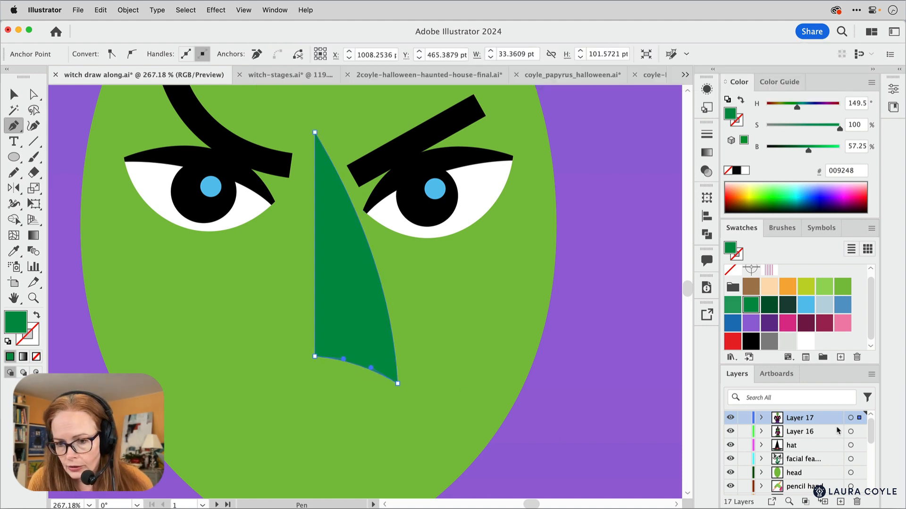
# Change Layer 17's selection colour to red
pyautogui.doubleClick(825, 419)
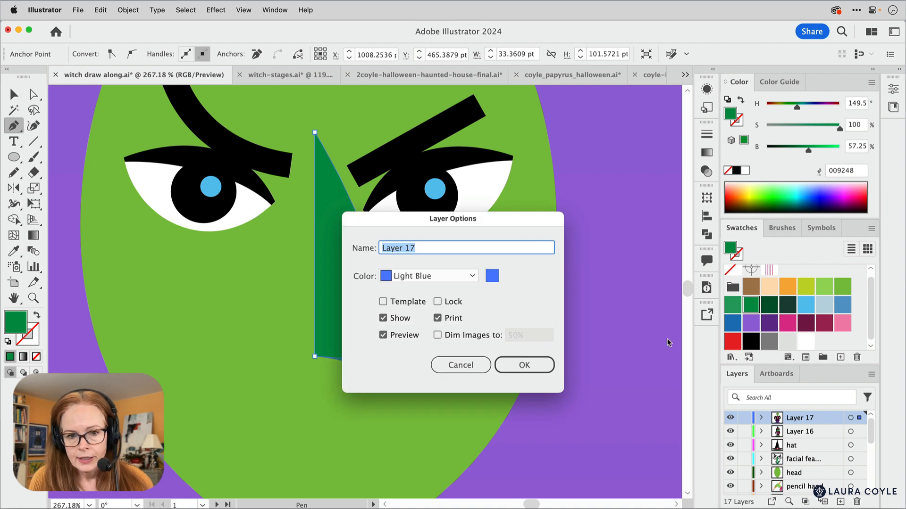
pyautogui.click(434, 277)
pyautogui.click(426, 305)
pyautogui.click(524, 366)
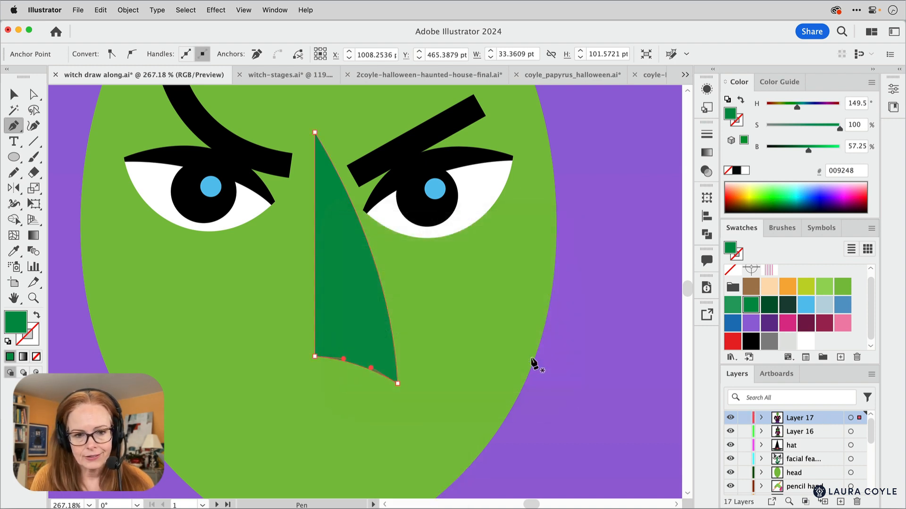
# Round the lower right tip of the nose with a corner radius of about 4.5 pt
pyautogui.press('a')
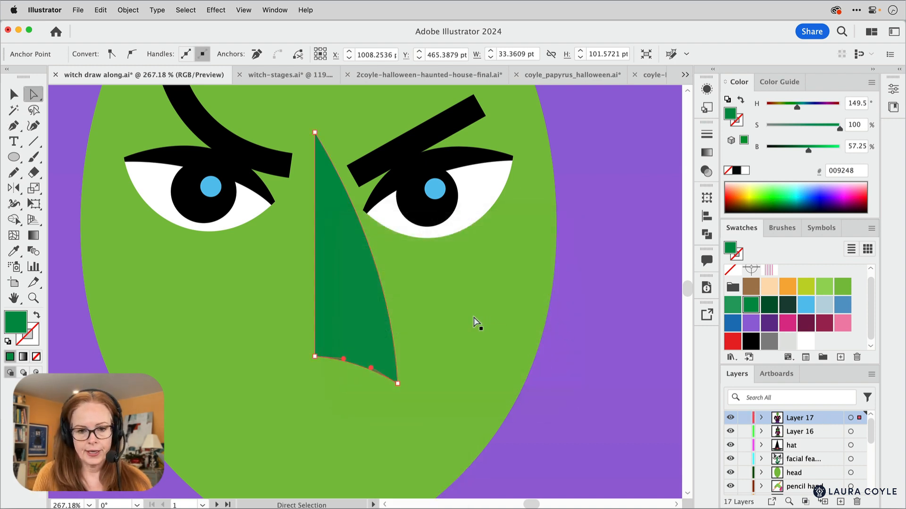
pyautogui.click(479, 351)
pyautogui.click(396, 384)
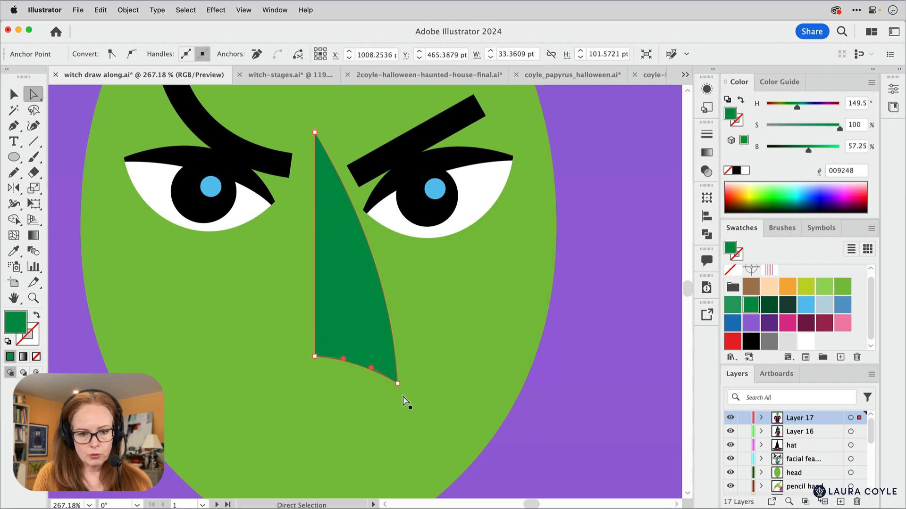
pyautogui.click(398, 384)
pyautogui.moveTo(393, 376); pyautogui.dragTo(384, 365)
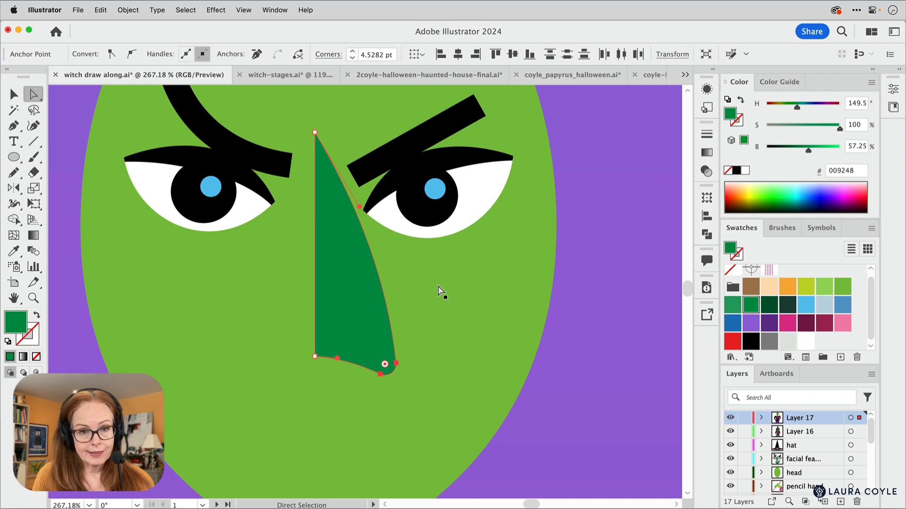
pyautogui.click(493, 316)
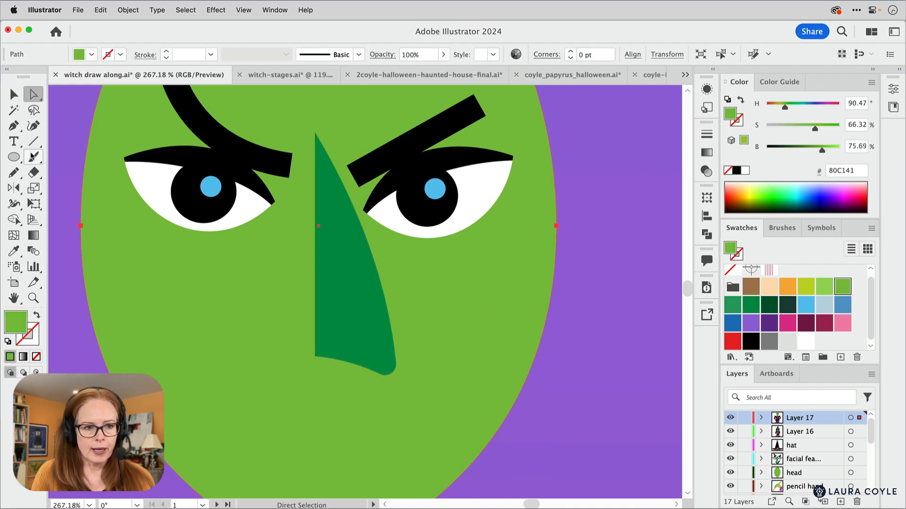
# Add a small oval nostril overlapping the nose's lower left corner, filled with the nose's dark green
pyautogui.moveTo(14, 157); pyautogui.dragTo(93, 186)
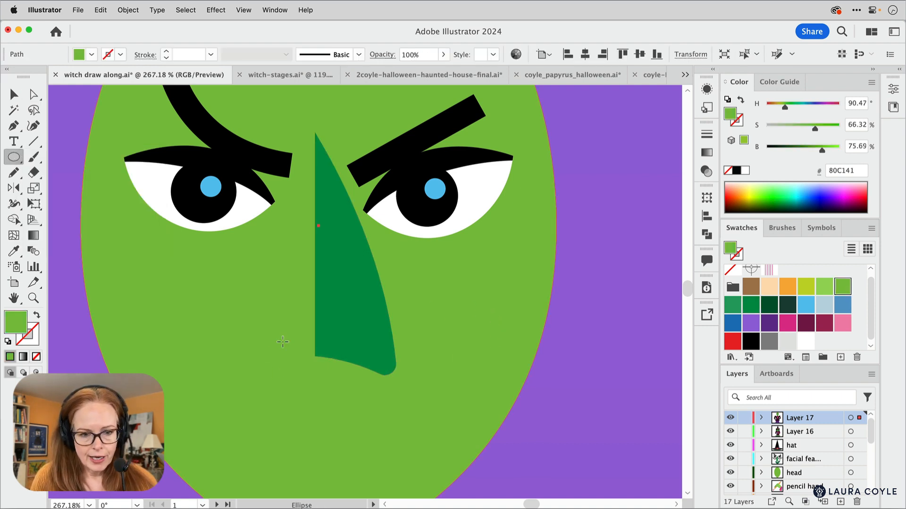
pyautogui.moveTo(283, 316); pyautogui.dragTo(349, 361)
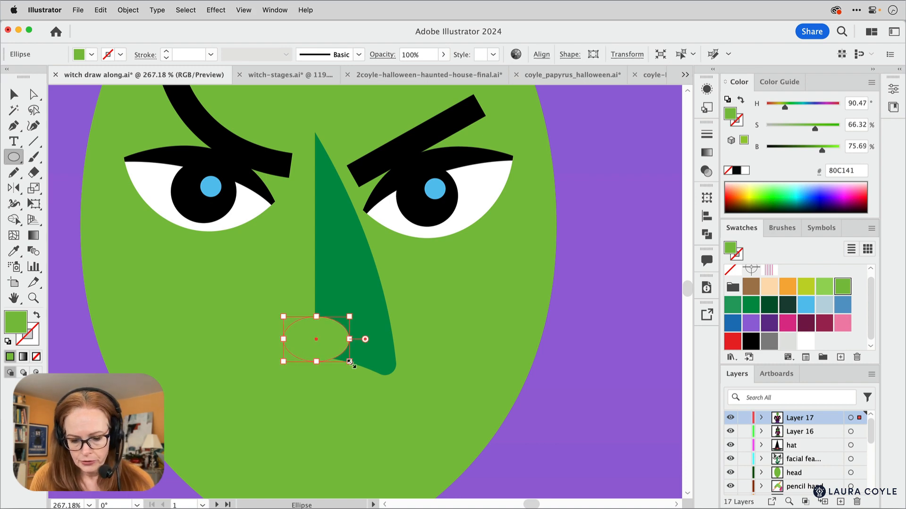
pyautogui.press('i')
pyautogui.click(364, 349)
pyautogui.press('v')
pyautogui.click(441, 350)
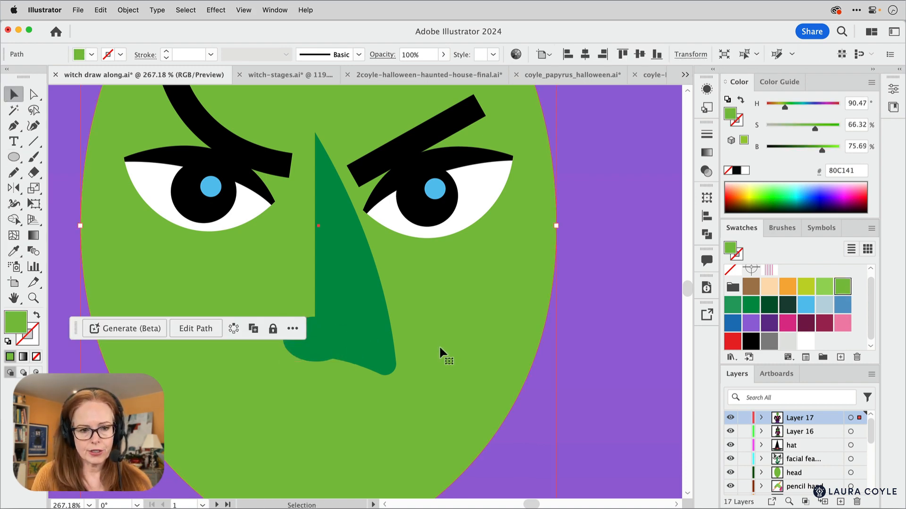
pyautogui.moveTo(77, 336); pyautogui.dragTo(427, 478)
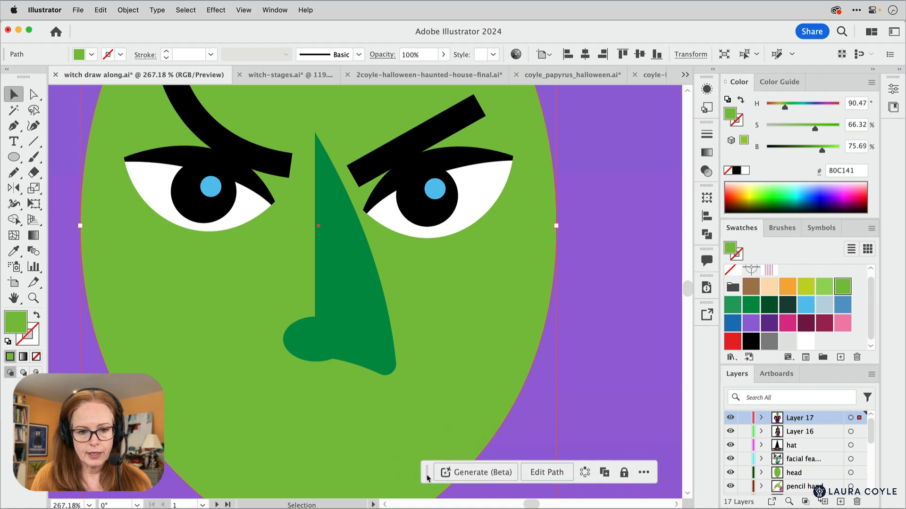
# Add a small, slightly tilted oval wart overlapping the nose's right edge, filled with the nose's dark green
pyautogui.click(15, 159)
pyautogui.moveTo(373, 279); pyautogui.dragTo(399, 299)
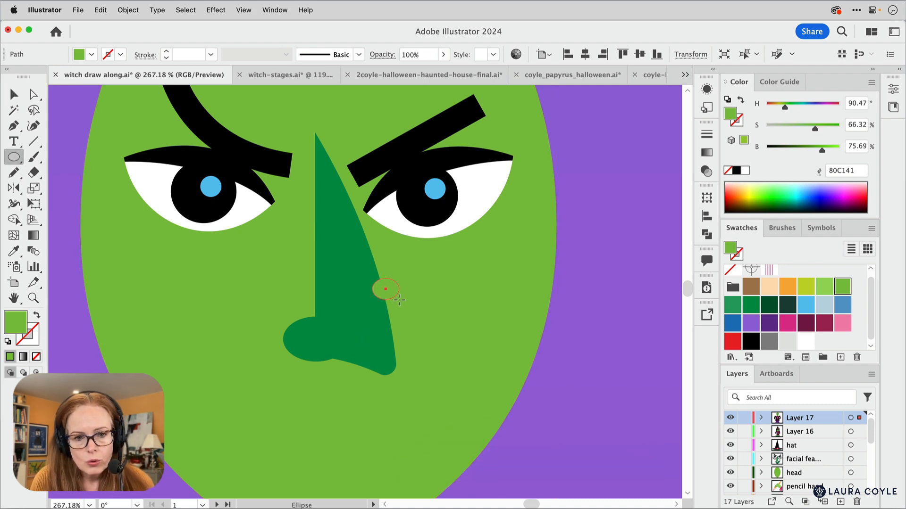
pyautogui.press('i')
pyautogui.click(379, 321)
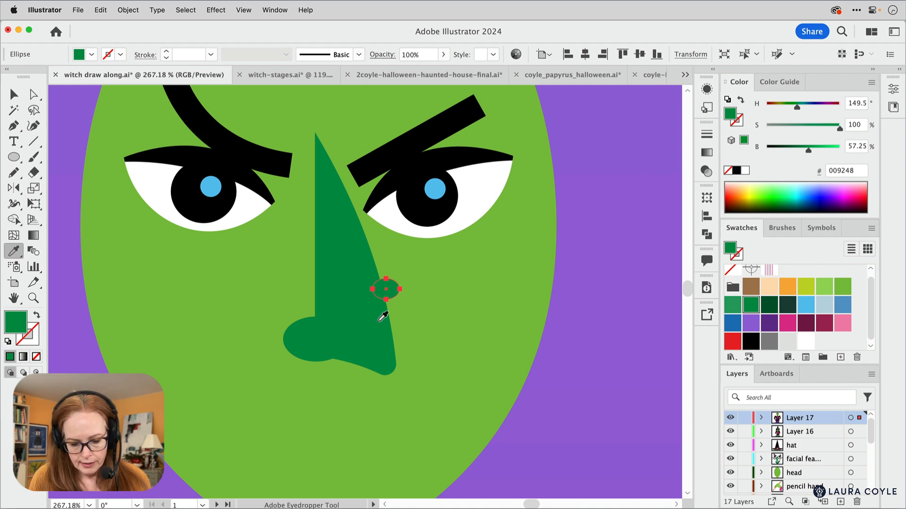
pyautogui.press('v')
pyautogui.moveTo(411, 300); pyautogui.dragTo(390, 285)
pyautogui.click(418, 299)
pyautogui.click(390, 287)
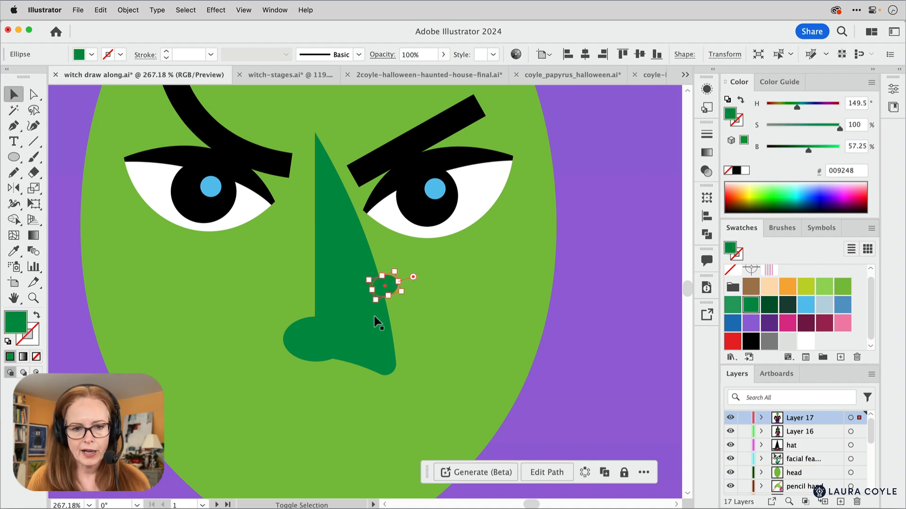
# Group the wart, the nose and the nostril together
pyautogui.keyDown('shift'); pyautogui.click(357, 347); pyautogui.keyUp('shift')
pyautogui.keyDown('shift'); pyautogui.click(301, 341); pyautogui.keyUp('shift')
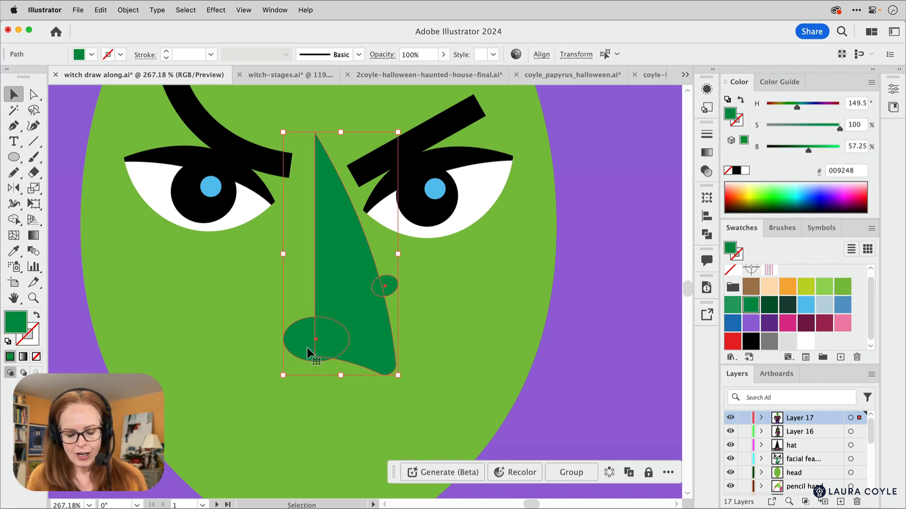
pyautogui.press('super+g')
pyautogui.keyDown('alt'); pyautogui.keyDown('super'); pyautogui.click(486, 269); pyautogui.keyUp('super'); pyautogui.keyUp('alt')
pyautogui.keyDown('alt'); pyautogui.keyDown('super'); pyautogui.click(377, 353); pyautogui.keyUp('super'); pyautogui.keyUp('alt')
pyautogui.click(146, 300)
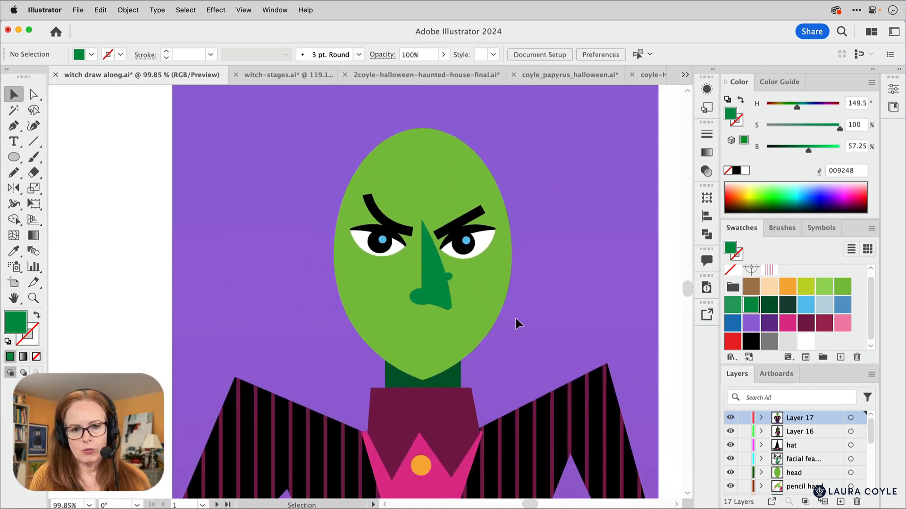
# Enlarge the nose group slightly from its lower right corner and nudge it a little to the left
pyautogui.press('a')
pyautogui.moveTo(419, 299); pyautogui.dragTo(421, 298)
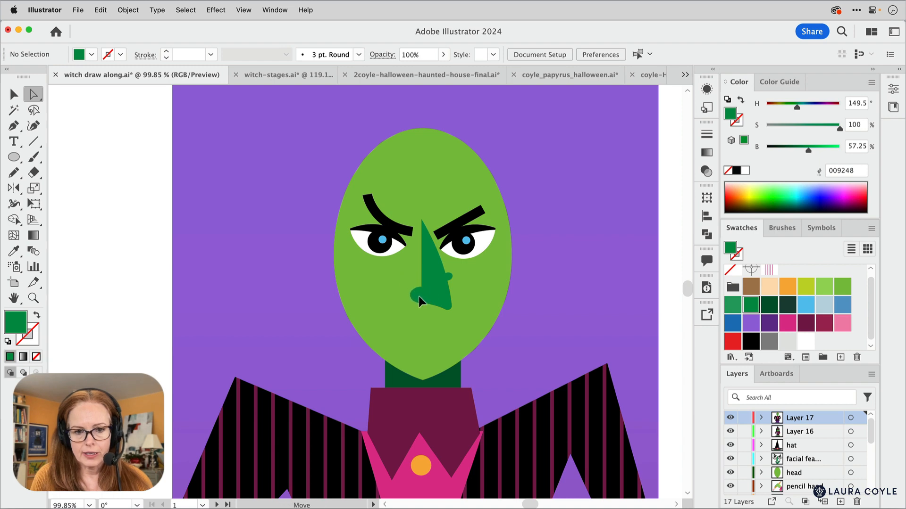
pyautogui.moveTo(419, 302); pyautogui.dragTo(422, 302)
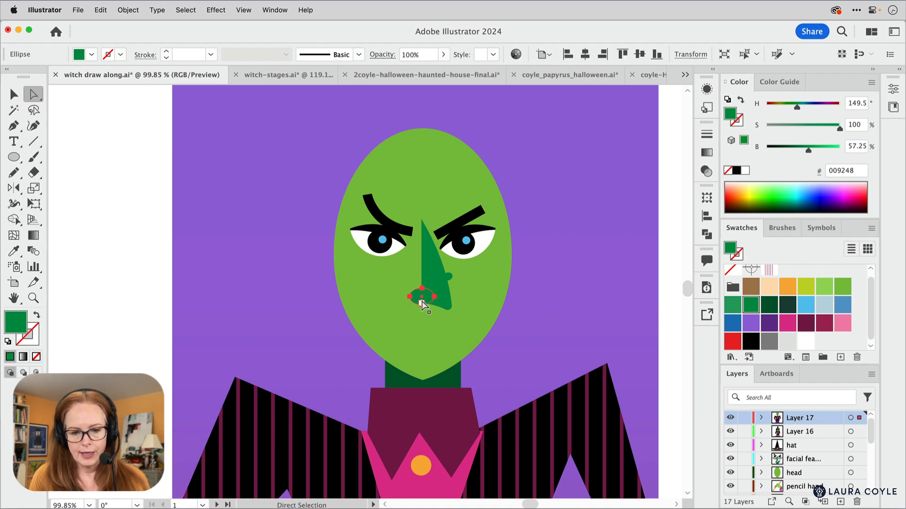
pyautogui.press('v')
pyautogui.click(449, 309)
pyautogui.moveTo(451, 312); pyautogui.dragTo(455, 316)
pyautogui.click(130, 302)
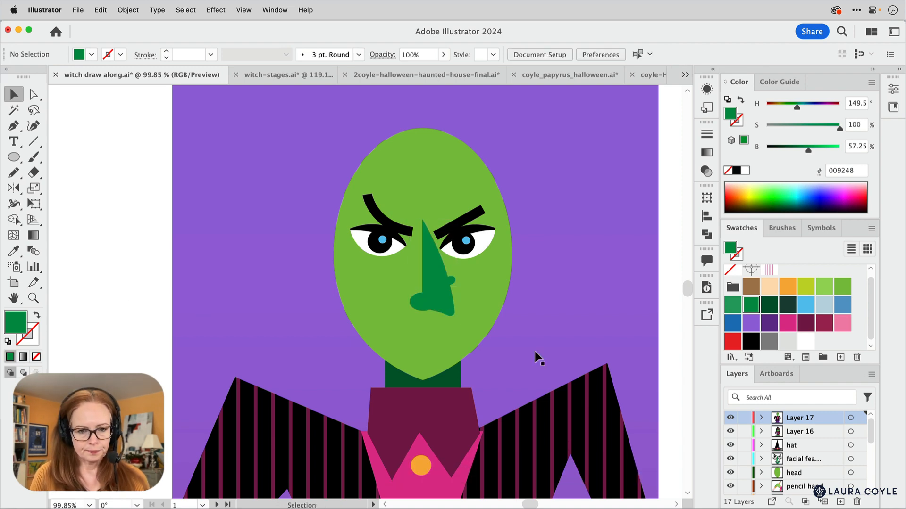
pyautogui.click(441, 301)
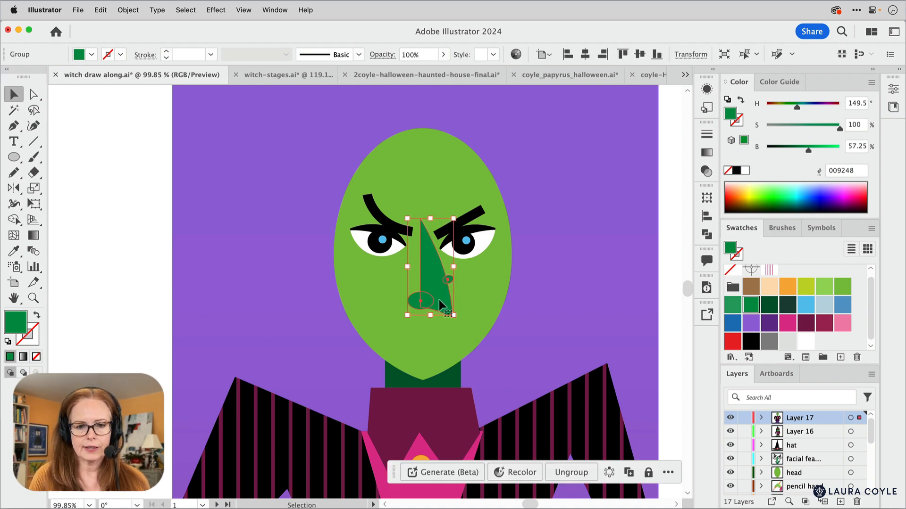
# Draw a half-moon lens shape beneath the left eye with the Pen tool, with a straight top and a curved bottom
pyautogui.moveTo(409, 295); pyautogui.dragTo(460, 328)
pyautogui.press('p')
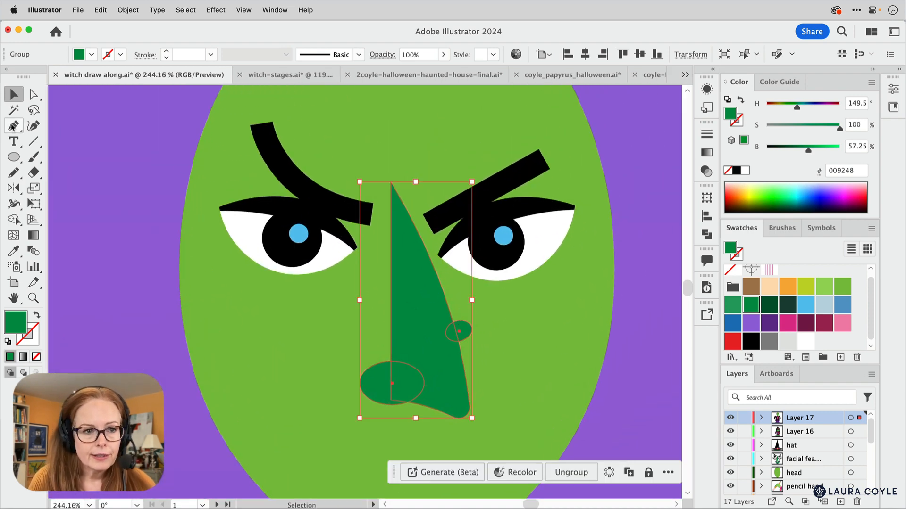
pyautogui.click(224, 281)
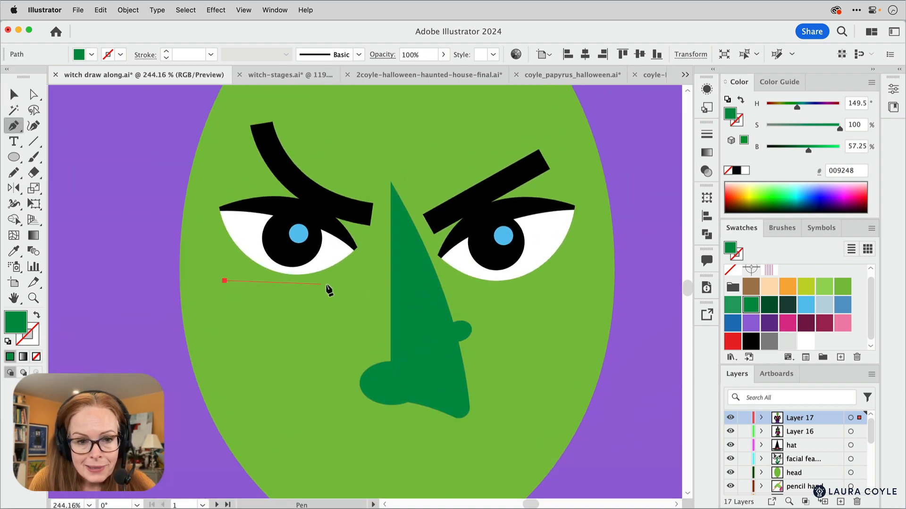
pyautogui.click(355, 281)
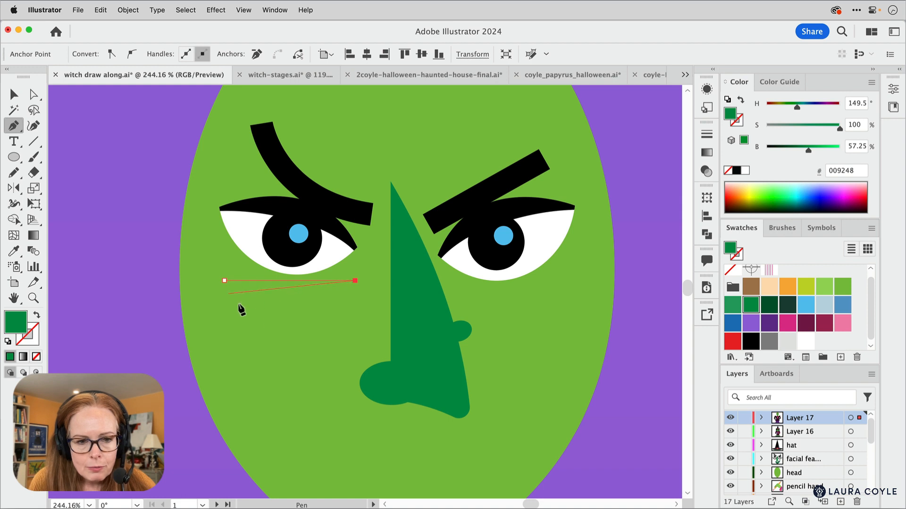
pyautogui.moveTo(291, 318); pyautogui.dragTo(244, 318)
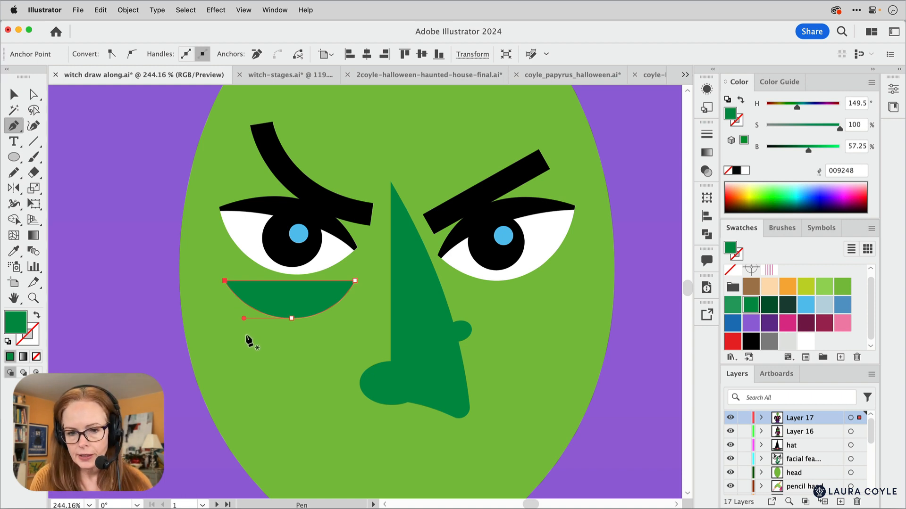
# Give the half-moon lens no fill and a black 3 pt stroke
pyautogui.hotkey('shift', 'x')
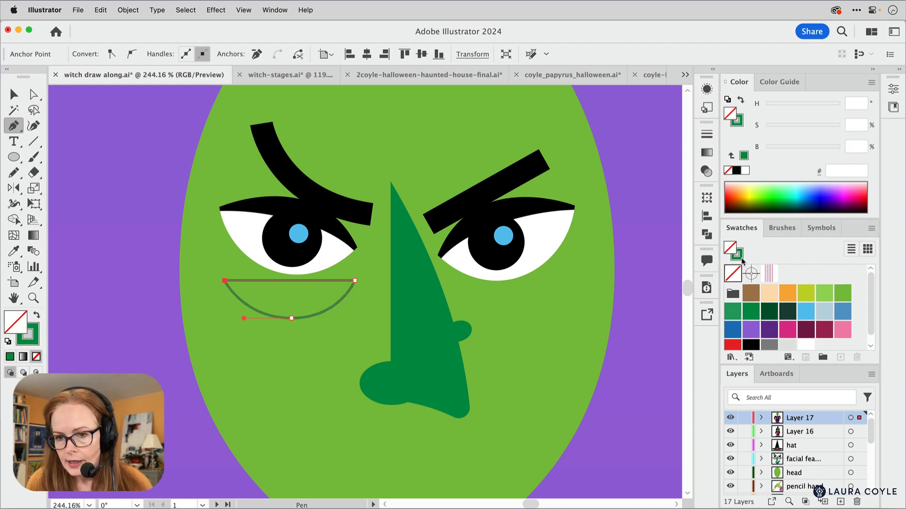
pyautogui.click(750, 346)
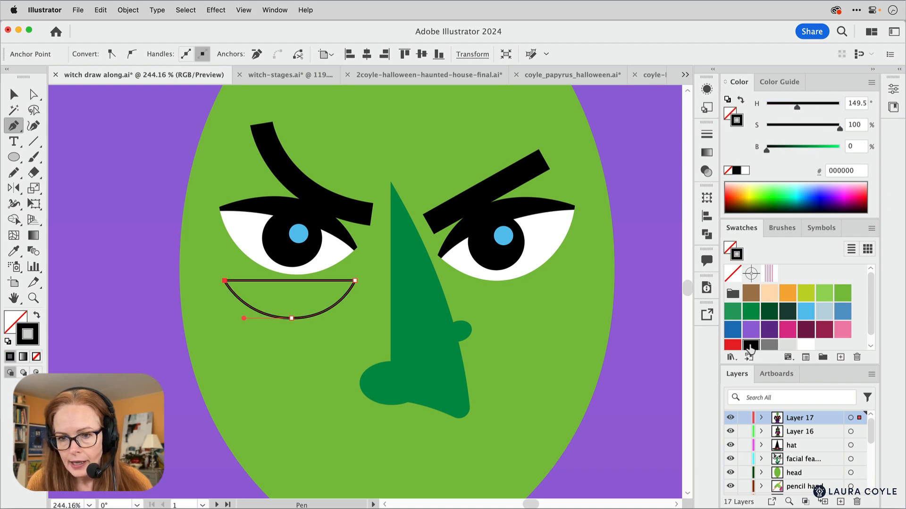
pyautogui.click(706, 134)
pyautogui.click(588, 147)
pyautogui.click(588, 147)
# Duplicate the half-moon lens horizontally to sit beneath the right eye, and shift the original lens slightly right
pyautogui.press('v')
pyautogui.click(284, 330)
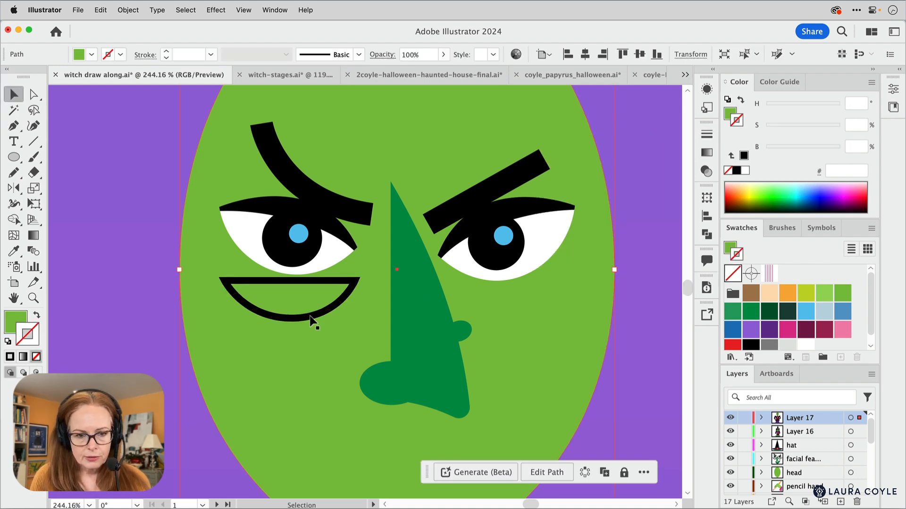
pyautogui.click(312, 320)
pyautogui.moveTo(311, 320); pyautogui.dragTo(537, 320)
pyautogui.moveTo(321, 321); pyautogui.dragTo(329, 320)
# Draw an arched 3 pt black bridge over the nose and adjust it and the left lens so the glasses connect
pyautogui.click(14, 126)
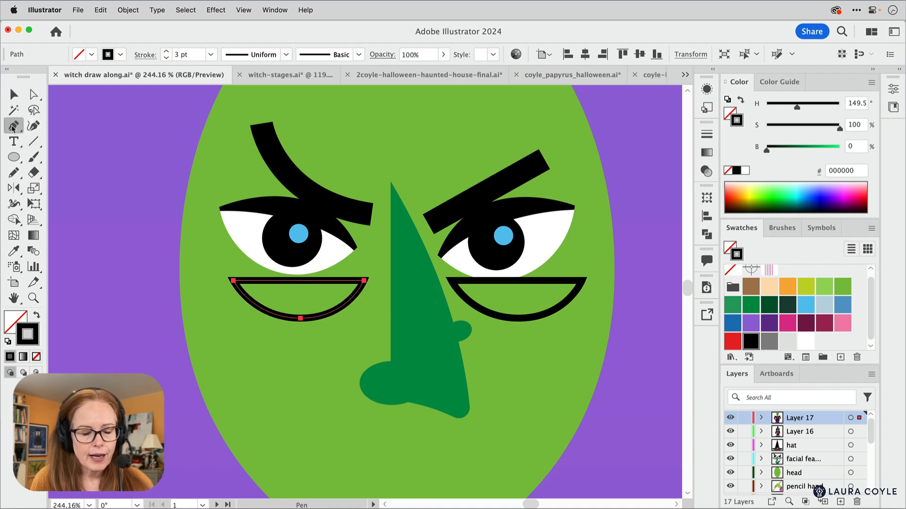
pyautogui.click(371, 289)
pyautogui.moveTo(411, 263); pyautogui.dragTo(437, 263)
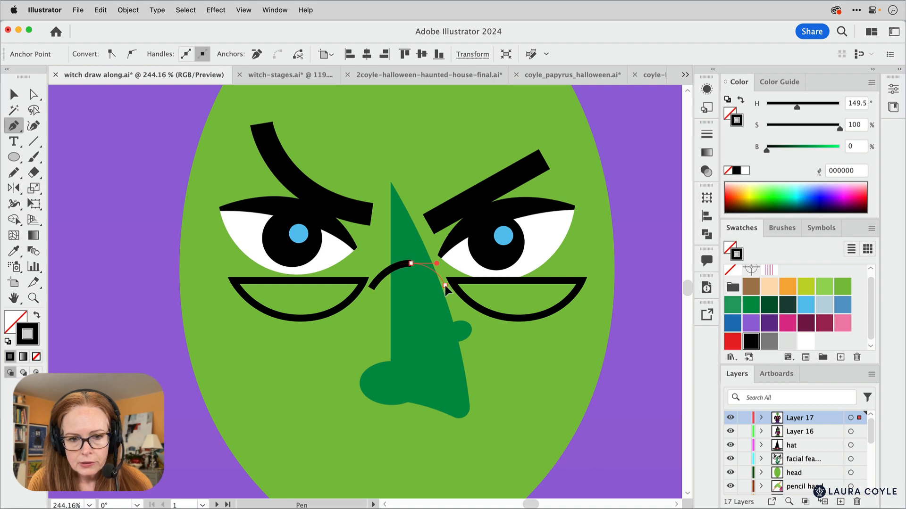
pyautogui.click(446, 287)
pyautogui.press('v')
pyautogui.click(383, 295)
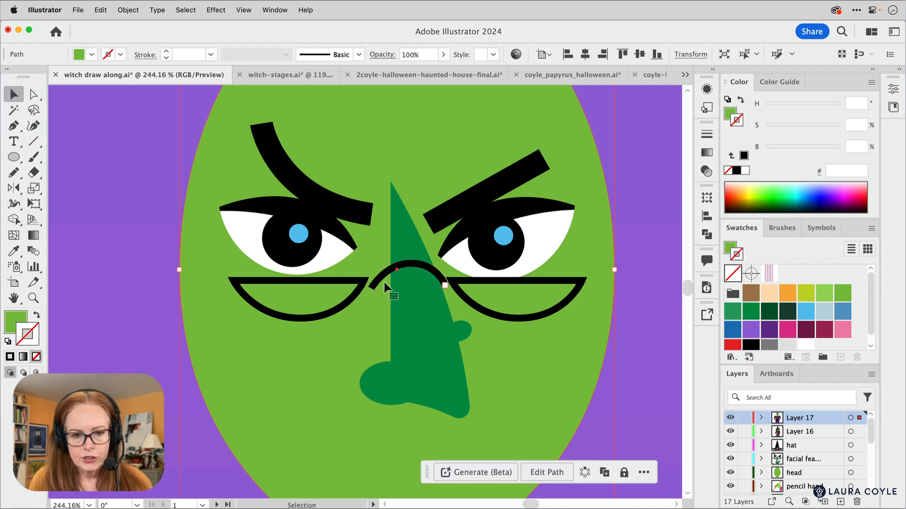
pyautogui.moveTo(382, 282); pyautogui.dragTo(369, 306)
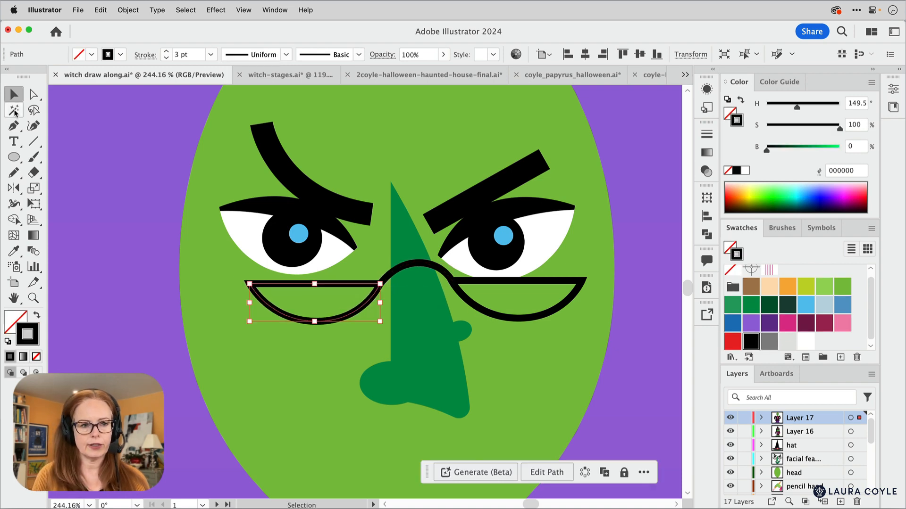
# Draw straight slanted temple arms from the outer corners of both lenses up to the edges of the face
pyautogui.click(35, 144)
pyautogui.moveTo(177, 243); pyautogui.dragTo(249, 283)
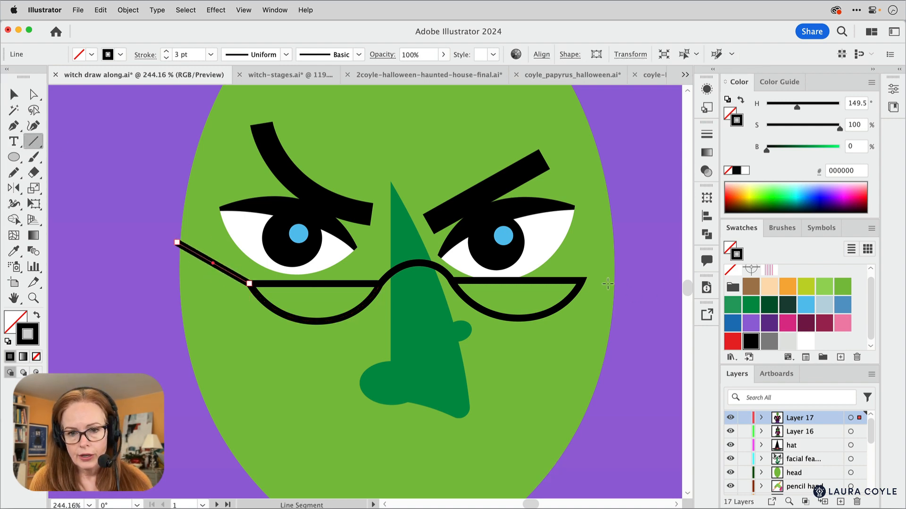
pyautogui.moveTo(583, 280); pyautogui.dragTo(612, 230)
pyautogui.press('v')
pyautogui.click(654, 281)
pyautogui.press('super+space')
pyautogui.moveTo(642, 274); pyautogui.dragTo(401, 386)
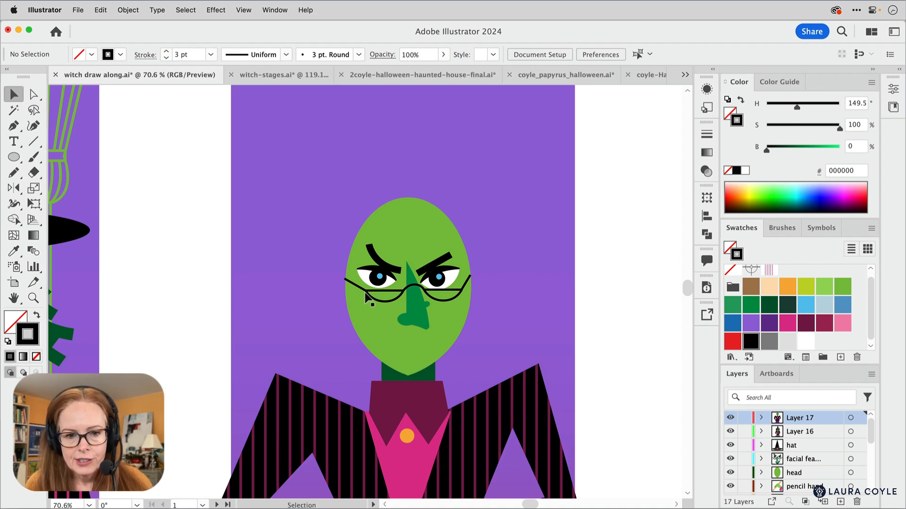
# Draw a closed, lopsided crescent smile below the nose with the Pen tool, its left corner higher than the right
pyautogui.press('super+space')
pyautogui.moveTo(431, 373); pyautogui.dragTo(480, 352)
pyautogui.click(14, 126)
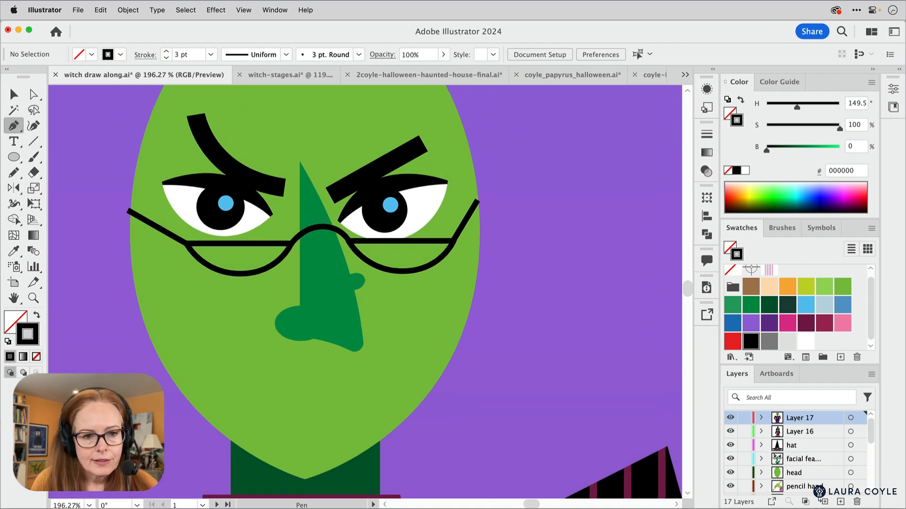
pyautogui.click(218, 318)
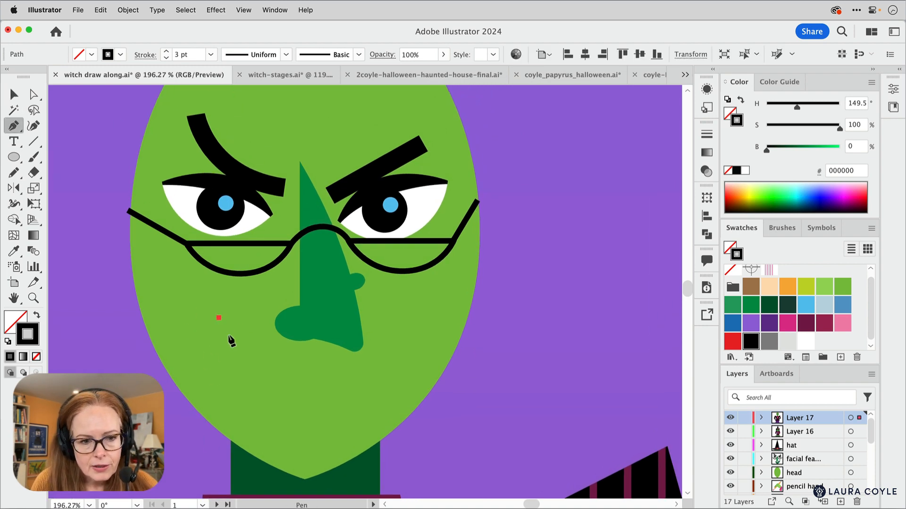
pyautogui.moveTo(309, 372); pyautogui.dragTo(367, 373)
pyautogui.click(373, 356)
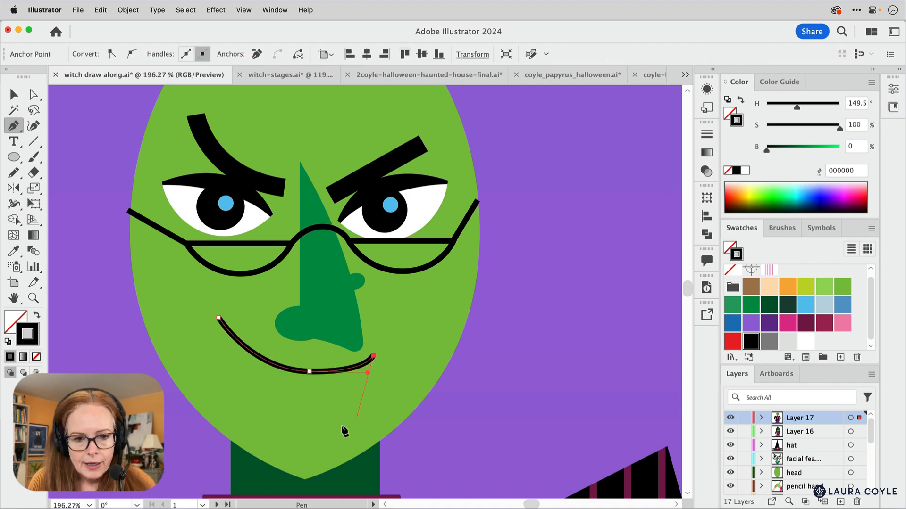
pyautogui.moveTo(308, 423); pyautogui.dragTo(254, 422)
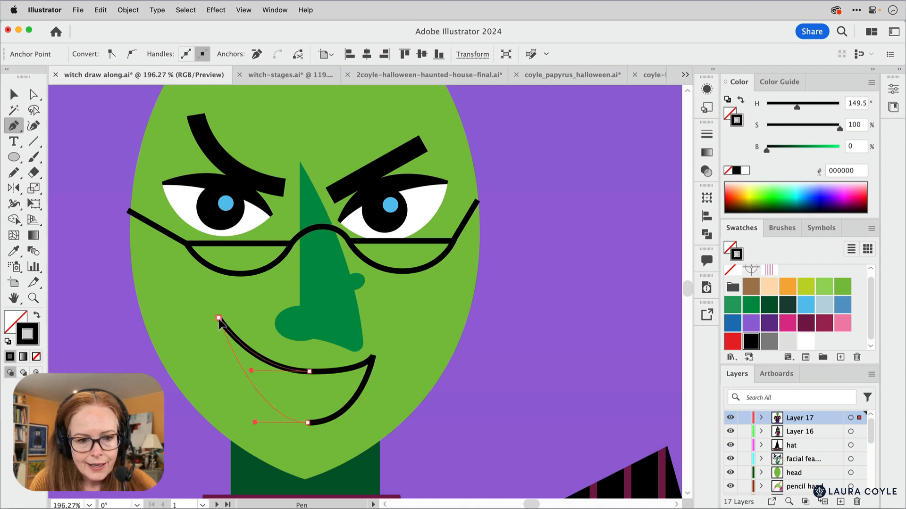
pyautogui.click(219, 318)
# Shorten the right curve handle on the mouth's upper edge to soften its right half
pyautogui.press('a')
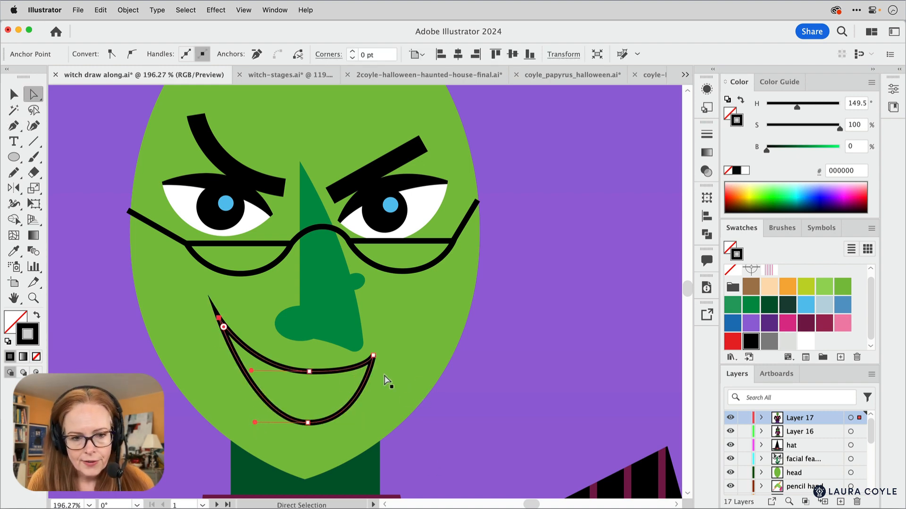
pyautogui.click(344, 370)
pyautogui.moveTo(368, 373); pyautogui.dragTo(349, 373)
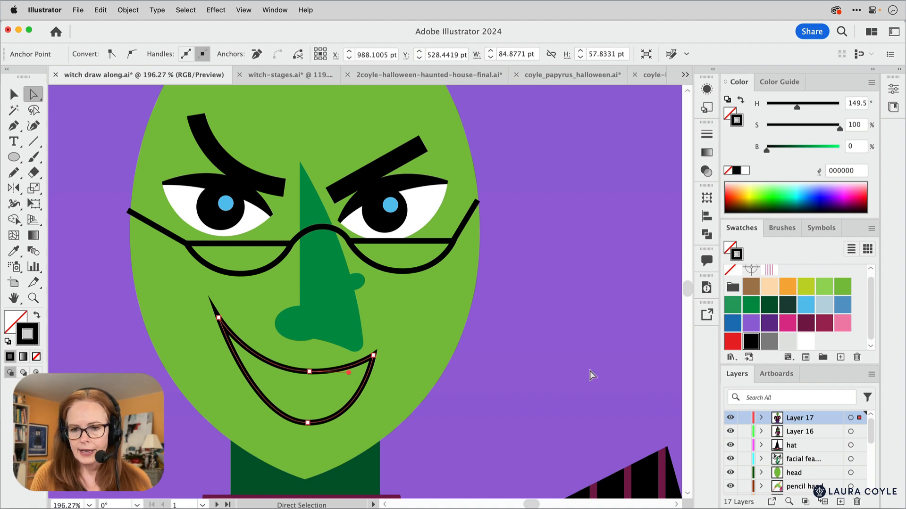
# Fill the mouth with dark green 009248 without a stroke and move it slightly down
pyautogui.hotkey('shift', 'x')
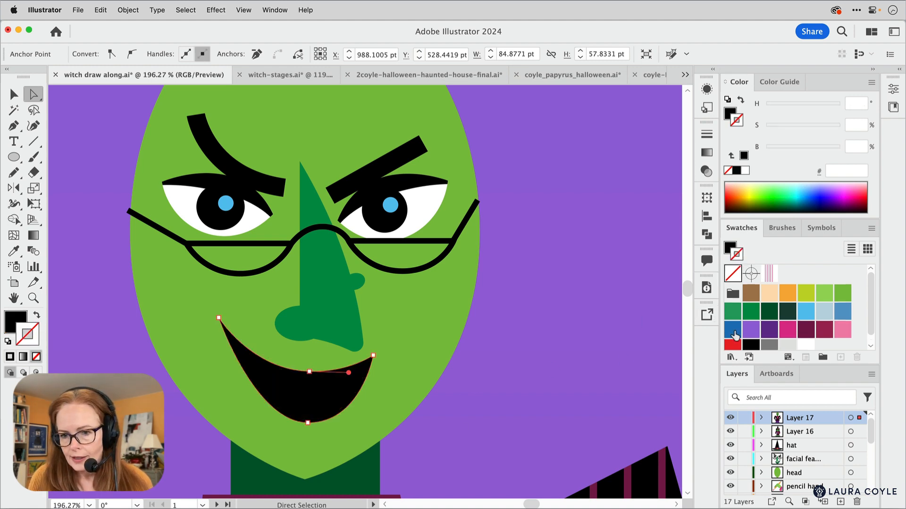
pyautogui.click(728, 247)
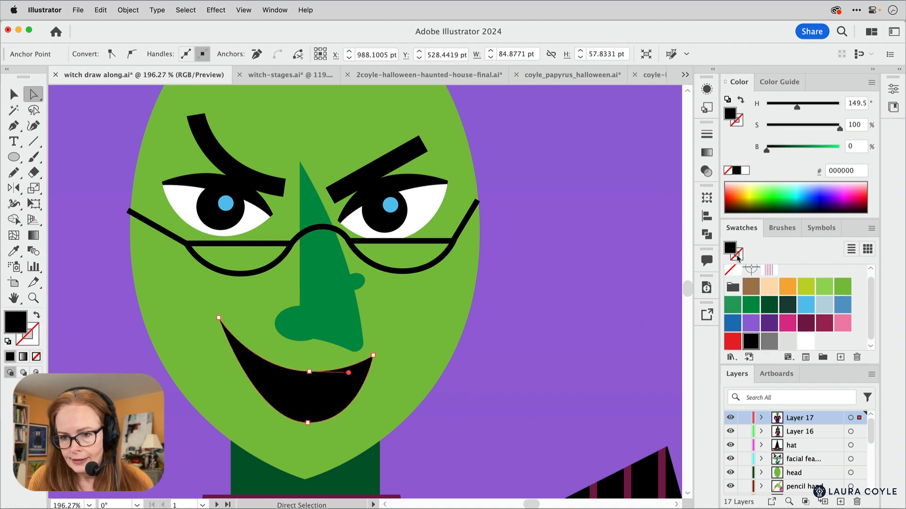
pyautogui.click(752, 307)
pyautogui.press('v')
pyautogui.moveTo(331, 388); pyautogui.dragTo(337, 406)
pyautogui.scroll(4, 337, 405)
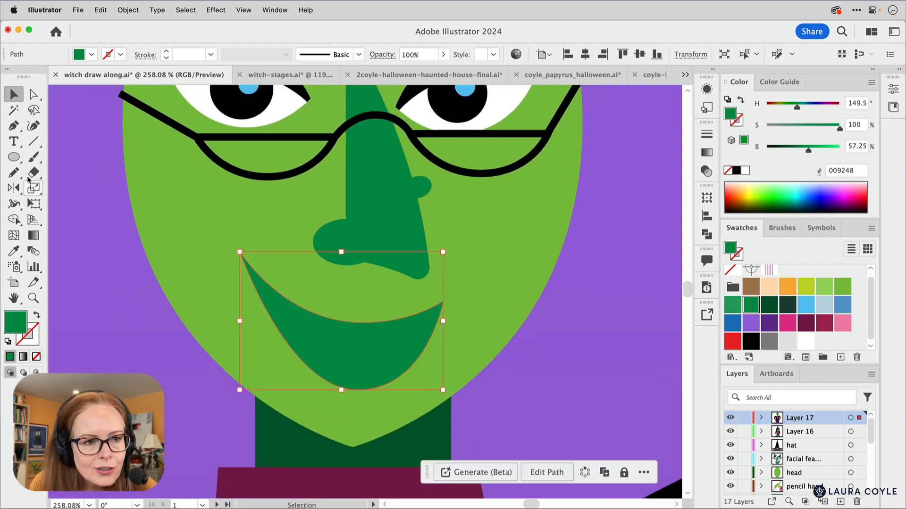
# Draw a closed upper lip with a central dip along the mouth's upper edge using the Pen tool, filled with dark green 00592F
pyautogui.click(13, 126)
pyautogui.click(248, 251)
pyautogui.moveTo(359, 323); pyautogui.dragTo(438, 323)
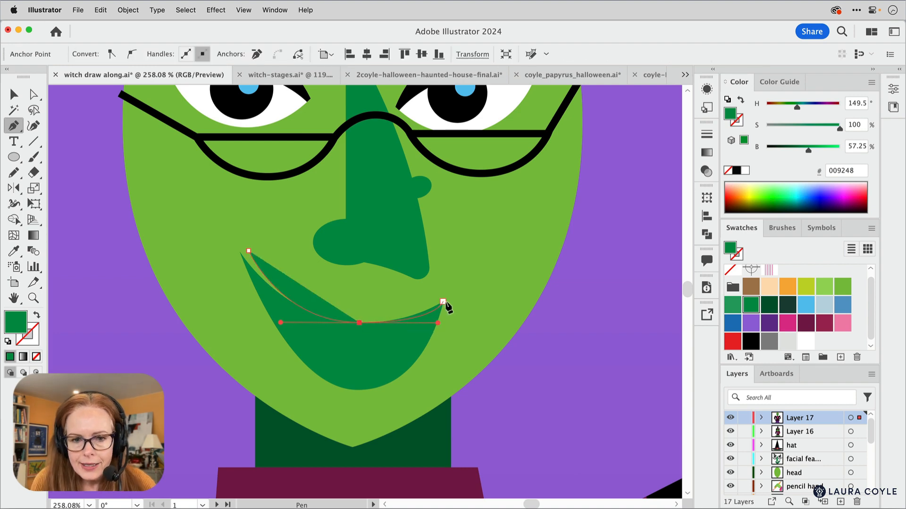
pyautogui.click(442, 302)
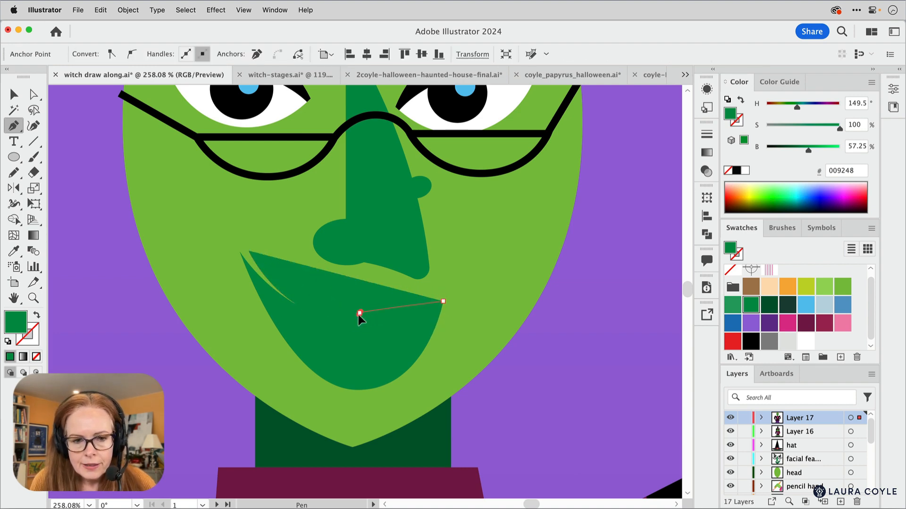
pyautogui.moveTo(341, 339); pyautogui.dragTo(329, 345)
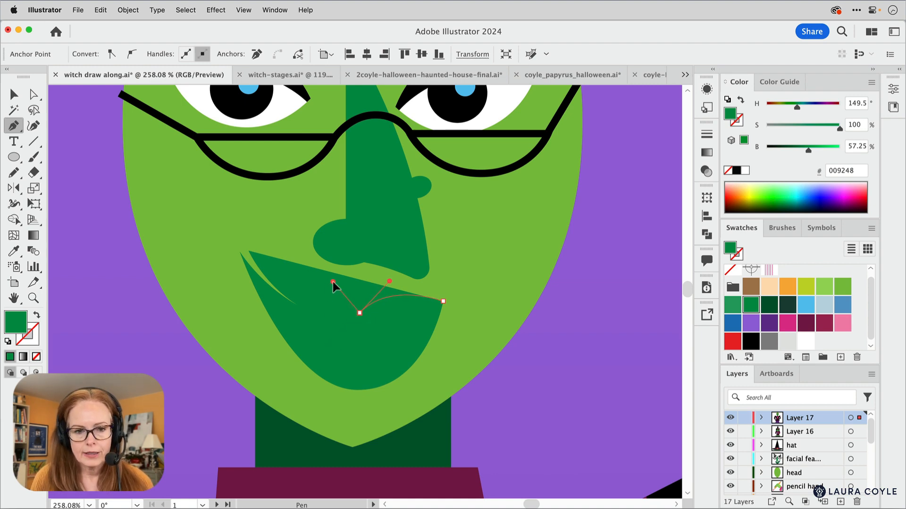
pyautogui.moveTo(335, 281); pyautogui.dragTo(336, 284)
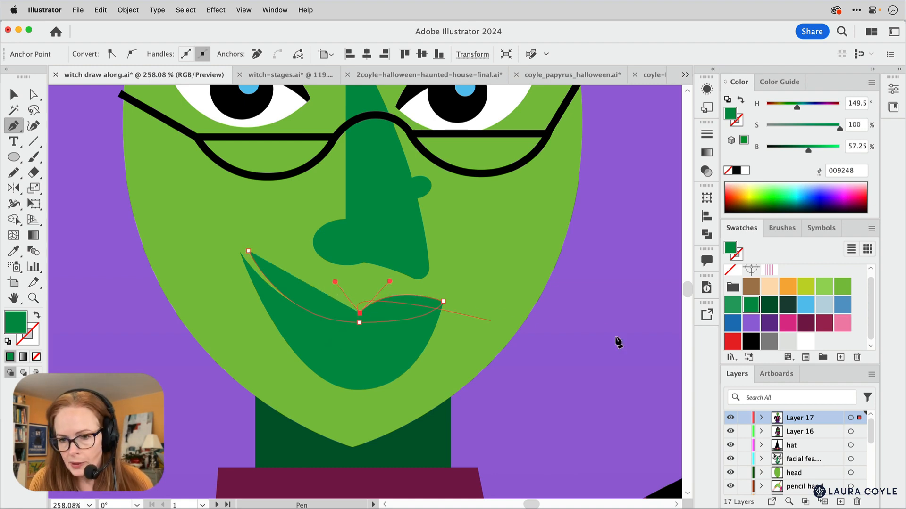
pyautogui.click(767, 306)
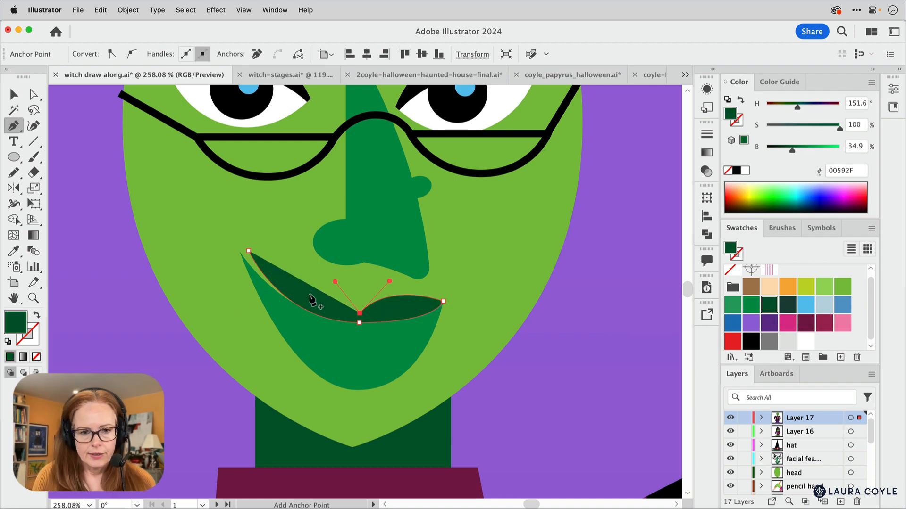
pyautogui.moveTo(300, 285); pyautogui.dragTo(292, 282)
pyautogui.click(248, 251)
# Align the upper lip's left corner with the mouth's corner and adjust the handles of its left peak and lower edge
pyautogui.press('super+shift+a')
pyautogui.press('a')
pyautogui.moveTo(249, 251); pyautogui.dragTo(242, 254)
pyautogui.moveTo(293, 283); pyautogui.dragTo(347, 297)
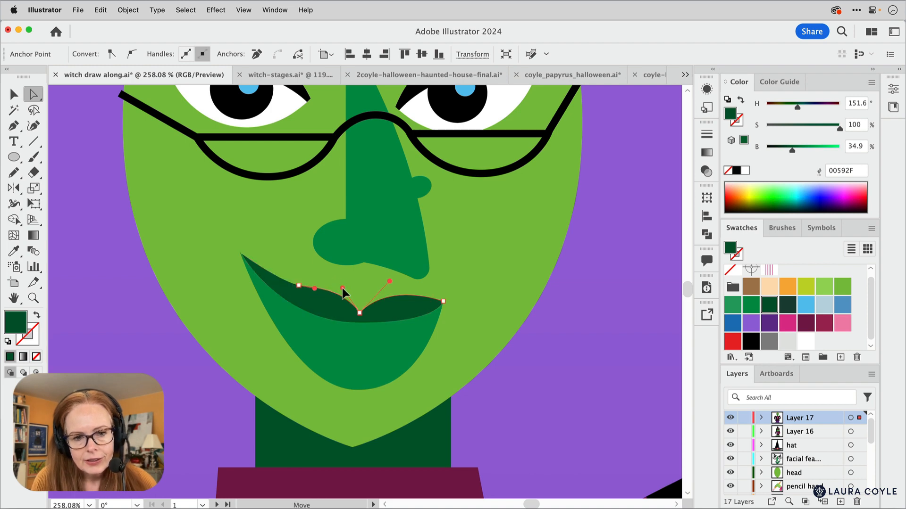
pyautogui.click(620, 345)
pyautogui.click(399, 323)
pyautogui.click(437, 324)
pyautogui.moveTo(438, 326); pyautogui.dragTo(427, 324)
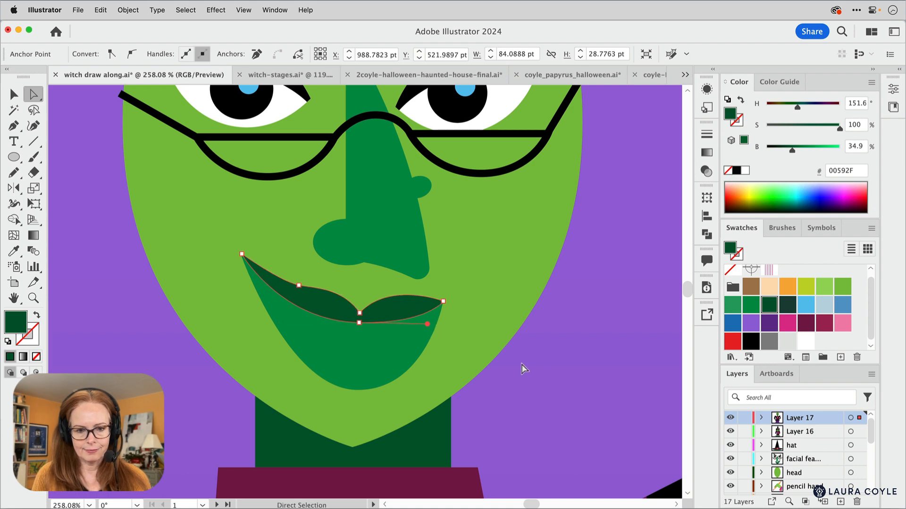
pyautogui.click(539, 370)
# Draw a closed crescent lower lip around the mouth's lower edge with the Pen tool, starting just below the left corner
pyautogui.click(13, 126)
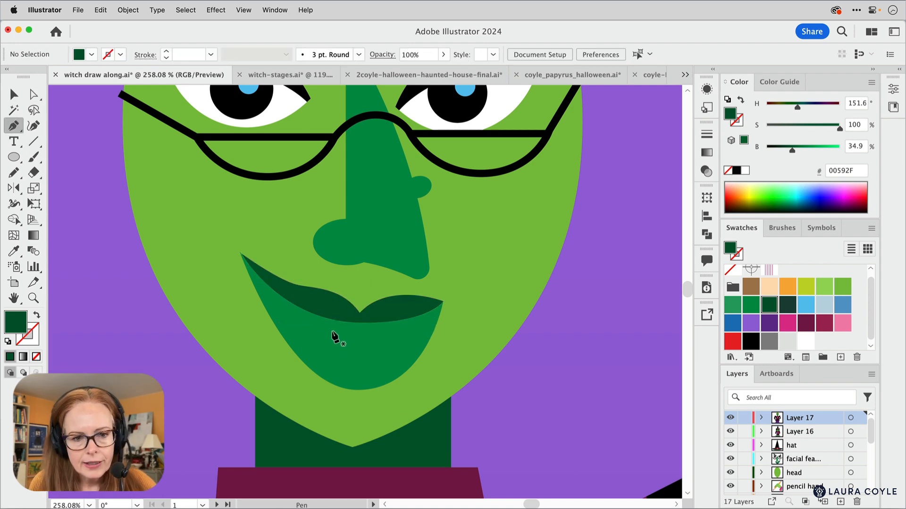
pyautogui.click(255, 290)
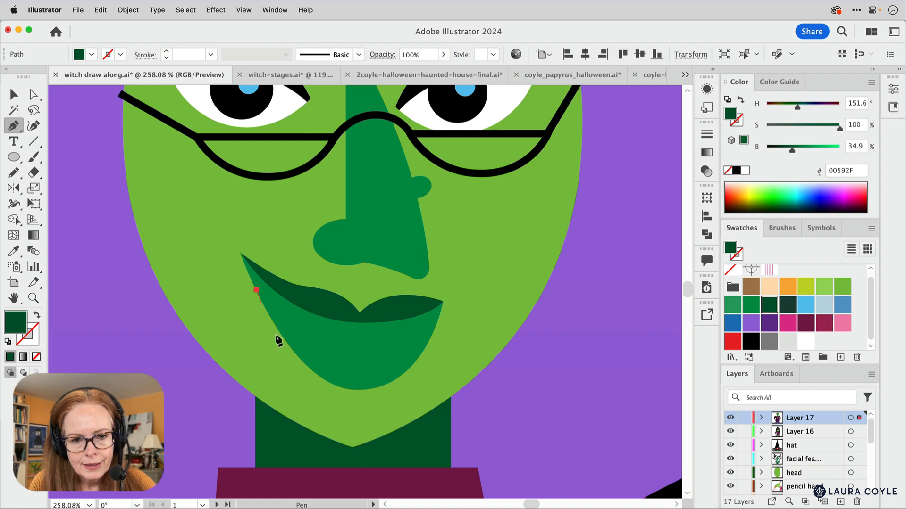
pyautogui.moveTo(351, 408); pyautogui.dragTo(420, 410)
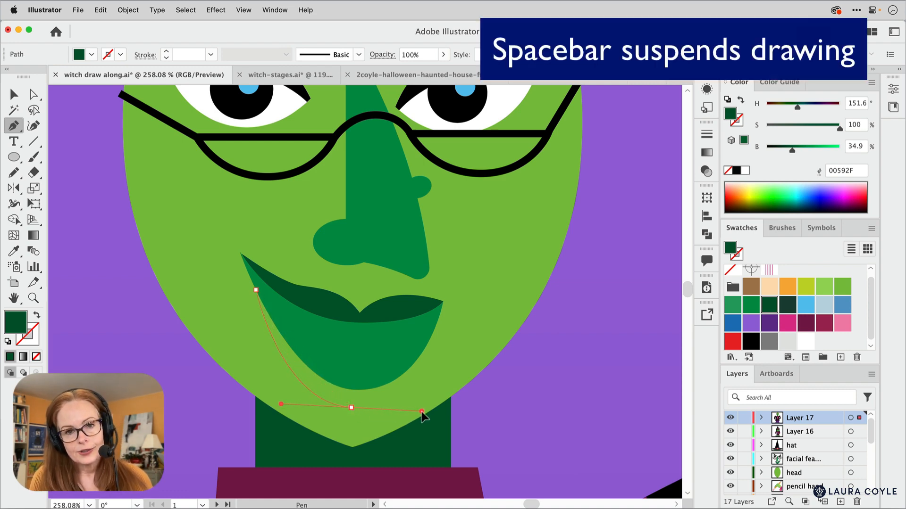
pyautogui.press('space')
pyautogui.moveTo(422, 411)
pyautogui.mouseDown()
pyautogui.moveTo(370, 369)
pyautogui.moveTo(370, 429)
pyautogui.moveTo(426, 417)
pyautogui.moveTo(428, 429)
pyautogui.moveTo(425, 416)
pyautogui.mouseUp()
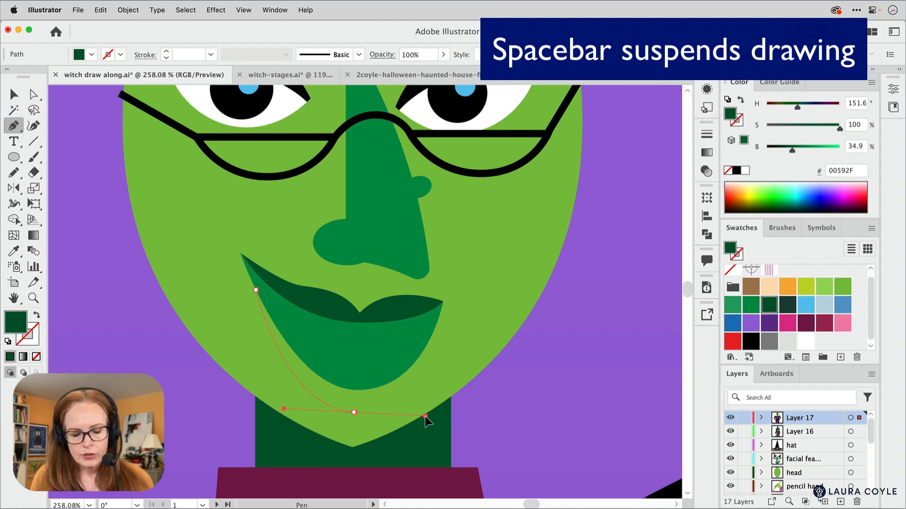
pyautogui.moveTo(425, 417); pyautogui.dragTo(426, 418)
pyautogui.click(438, 321)
pyautogui.moveTo(356, 387); pyautogui.dragTo(317, 385)
pyautogui.click(255, 290)
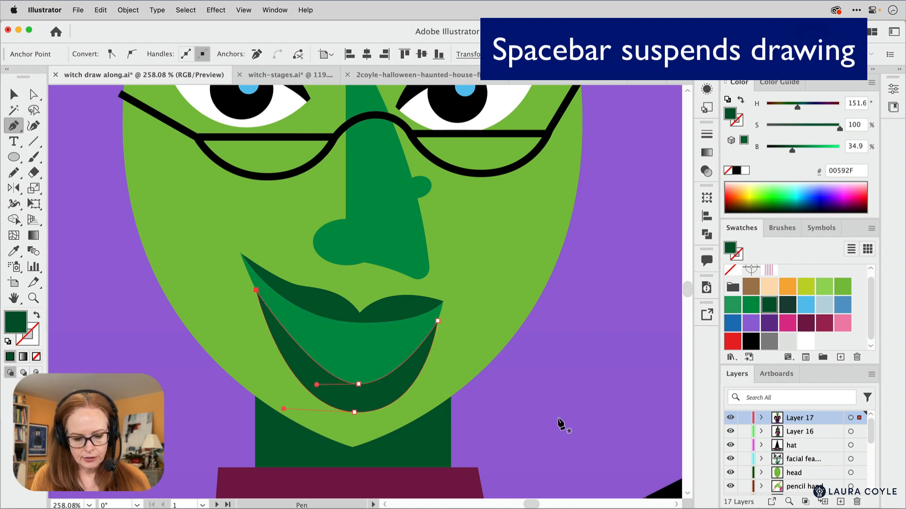
# Refine the lower lip by nudging its upper middle anchor and adjusting the curve handles of both middle anchors
pyautogui.press('a')
pyautogui.click(526, 400)
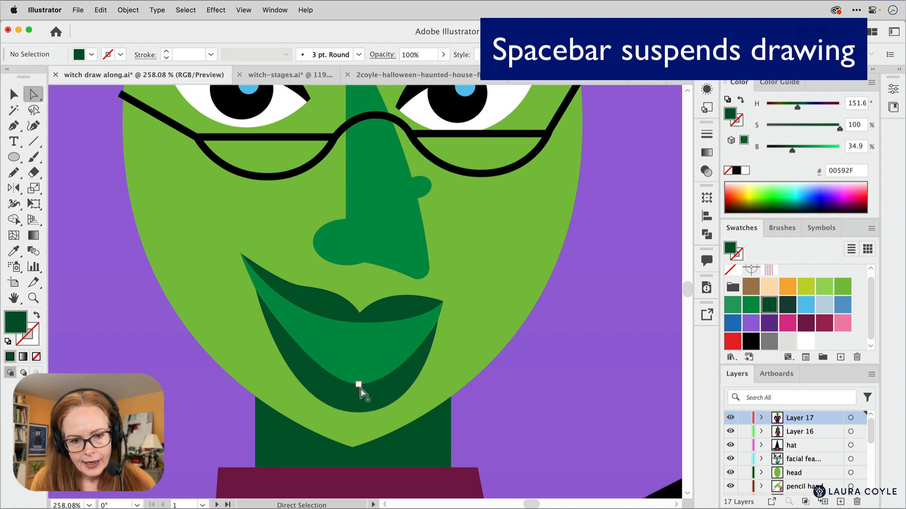
pyautogui.click(360, 387)
pyautogui.moveTo(360, 387); pyautogui.dragTo(315, 387)
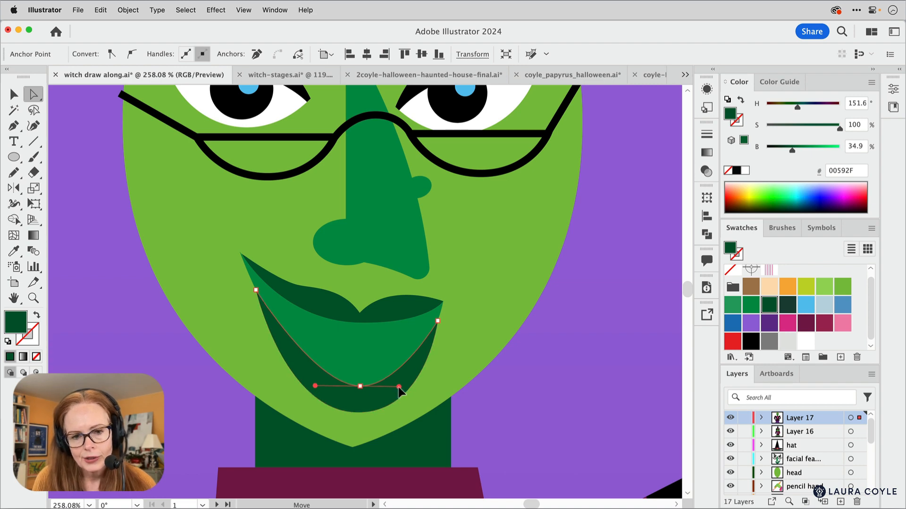
pyautogui.click(357, 413)
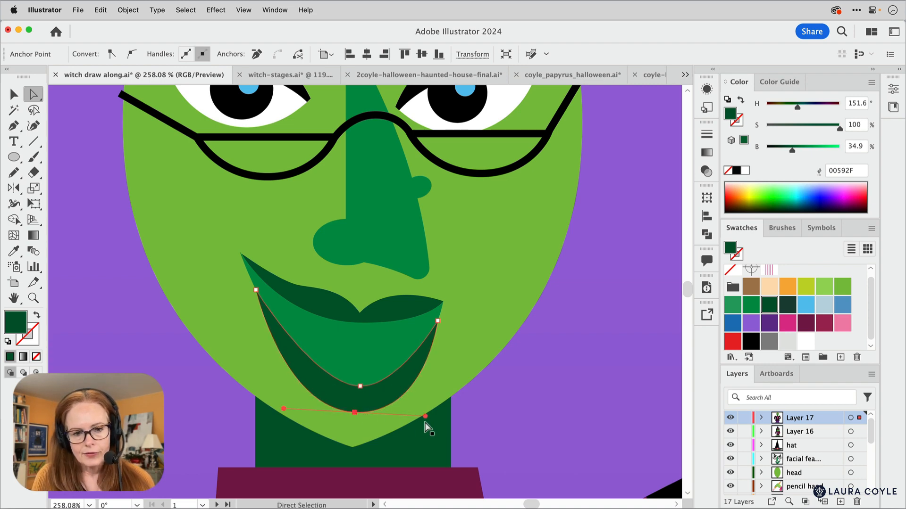
pyautogui.moveTo(423, 415); pyautogui.dragTo(426, 418)
pyautogui.click(531, 422)
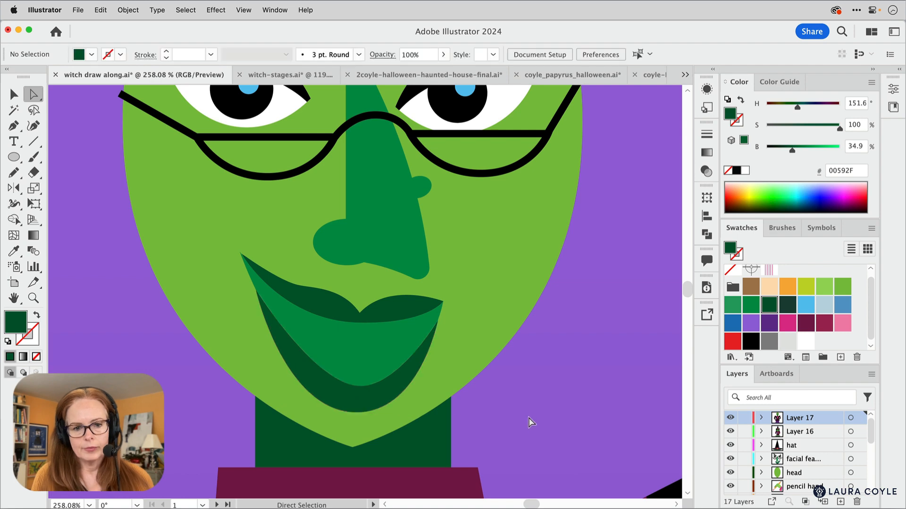
# Move the middle anchor on the upper lip's lower edge slightly down to overlap the mouth
pyautogui.moveTo(522, 357); pyautogui.dragTo(542, 400)
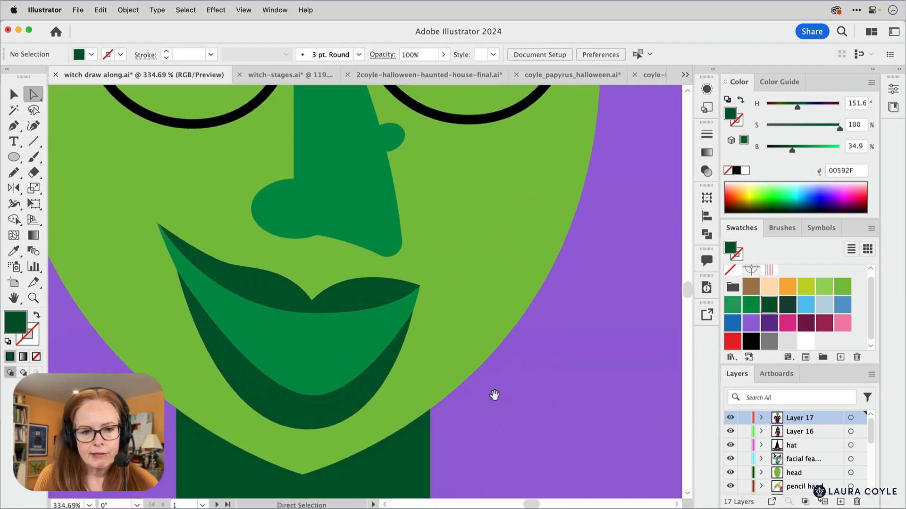
pyautogui.click(311, 314)
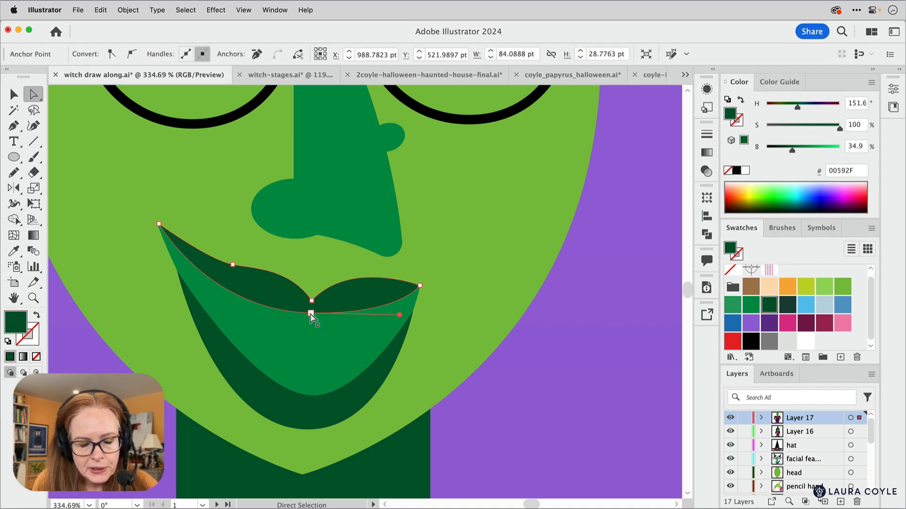
pyautogui.moveTo(310, 313); pyautogui.dragTo(310, 317)
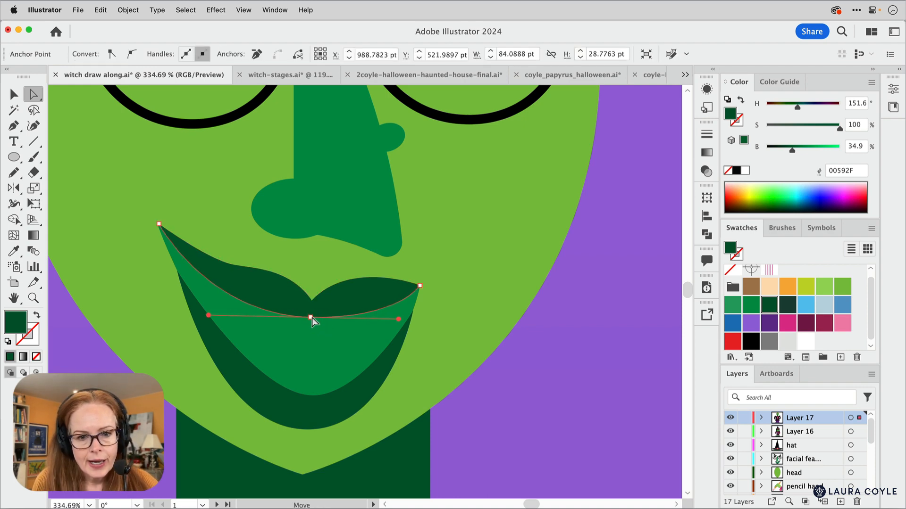
pyautogui.click(536, 372)
# Draw a wide, flat ellipse over the top of the head as the hat brim, extending well beyond both sides of the face
pyautogui.moveTo(527, 370); pyautogui.dragTo(404, 433)
pyautogui.moveTo(533, 387); pyautogui.dragTo(451, 436)
pyautogui.moveTo(411, 436); pyautogui.dragTo(505, 377)
pyautogui.moveTo(495, 317); pyautogui.dragTo(380, 404)
pyautogui.moveTo(468, 339); pyautogui.dragTo(420, 388)
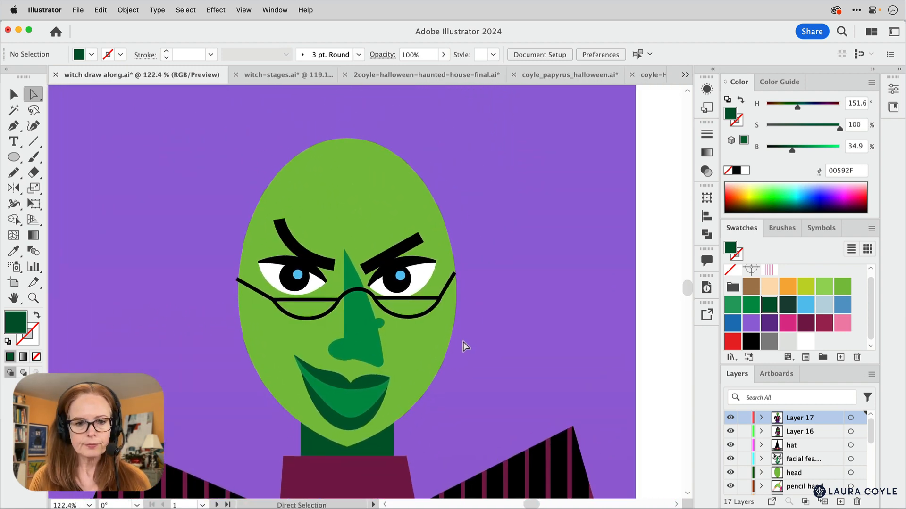
pyautogui.press('v')
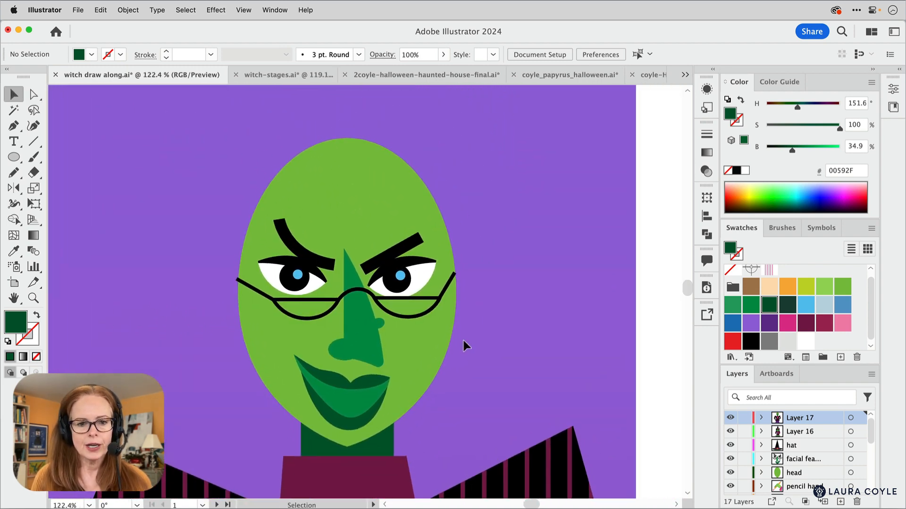
pyautogui.click(12, 158)
pyautogui.moveTo(184, 129); pyautogui.dragTo(582, 239)
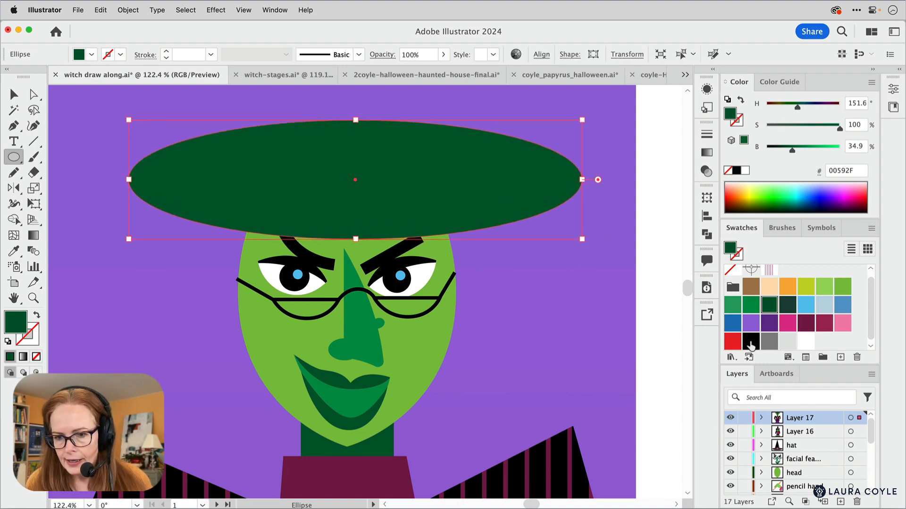
# Fill the hat brim with black and move it slightly up and to the left to centre it over the head
pyautogui.click(751, 343)
pyautogui.press('a')
pyautogui.moveTo(454, 185); pyautogui.dragTo(447, 184)
pyautogui.press('v')
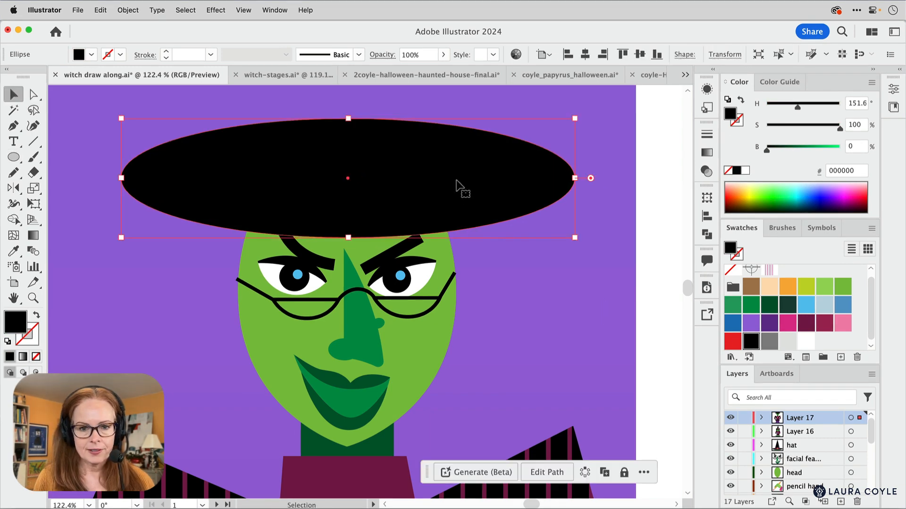
pyautogui.click(523, 277)
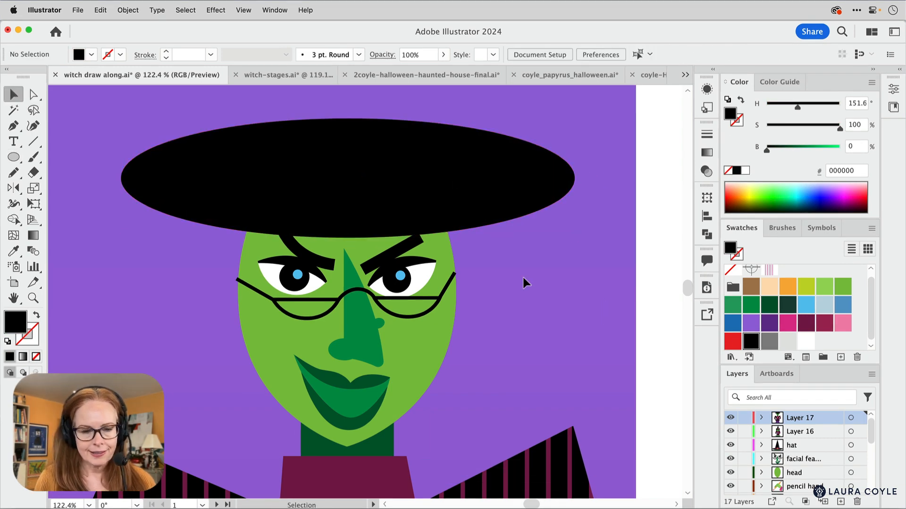
# Draw a curved hair strand from the brim past the left cheek with the Pencil, using a 10 pt 00592F stroke and no fill
pyautogui.click(14, 174)
pyautogui.moveTo(279, 220); pyautogui.dragTo(334, 266)
pyautogui.moveTo(247, 190); pyautogui.dragTo(229, 316)
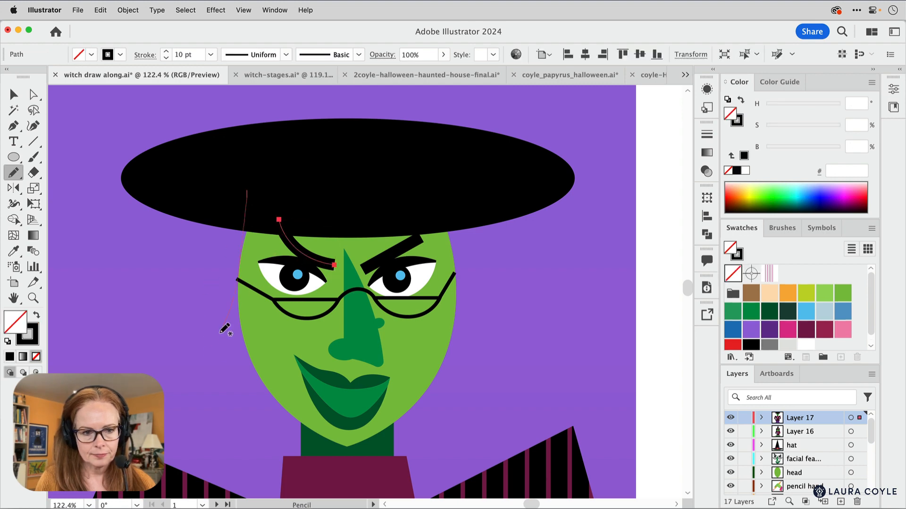
pyautogui.moveTo(184, 383); pyautogui.dragTo(183, 383)
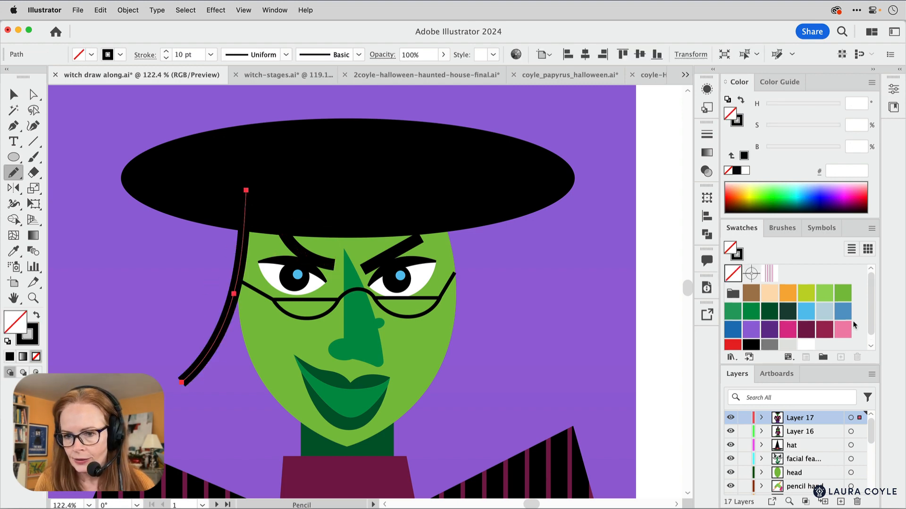
pyautogui.click(770, 312)
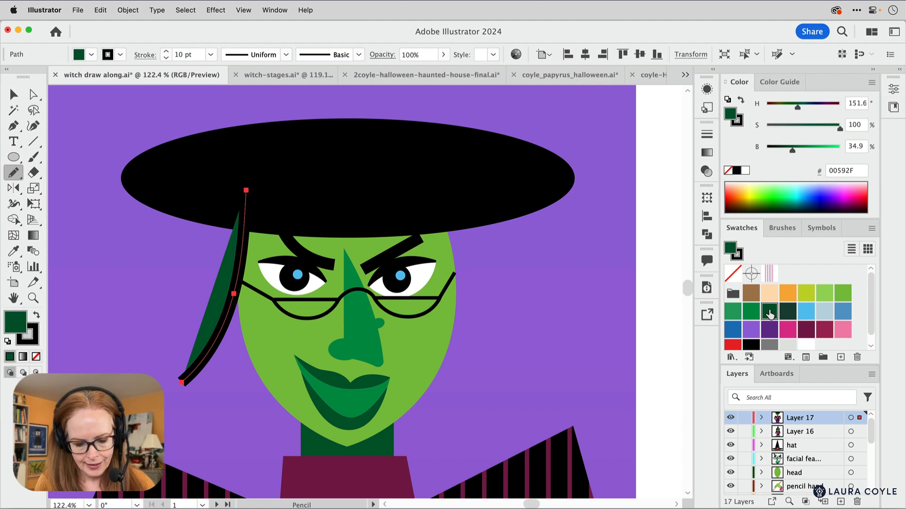
pyautogui.hotkey('shift', 'x')
pyautogui.click(730, 271)
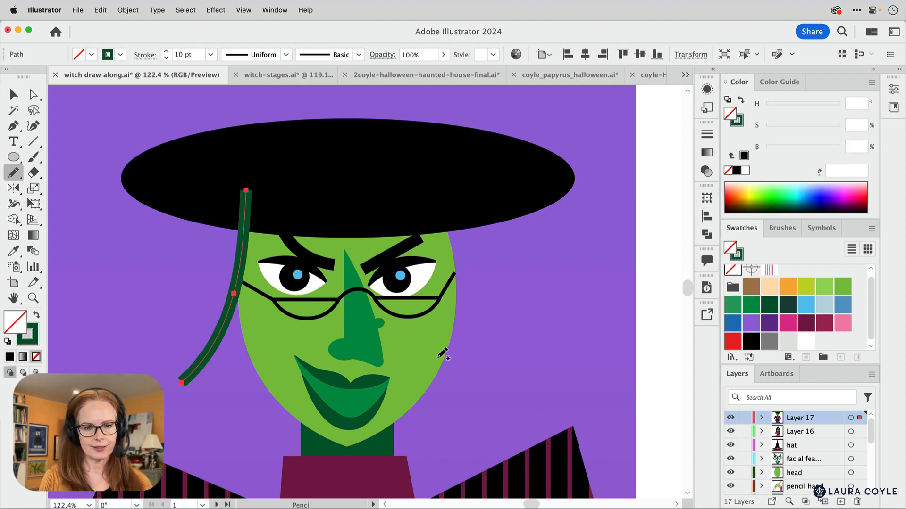
# Draw four more curved hair strands with the Pencil, fanning outward and down from the brim on the face's left side
pyautogui.moveTo(426, 334)
pyautogui.mouseDown()
pyautogui.moveTo(410, 346)
pyautogui.moveTo(439, 320)
pyautogui.moveTo(337, 372)
pyautogui.mouseUp()
pyautogui.moveTo(451, 348); pyautogui.dragTo(409, 326)
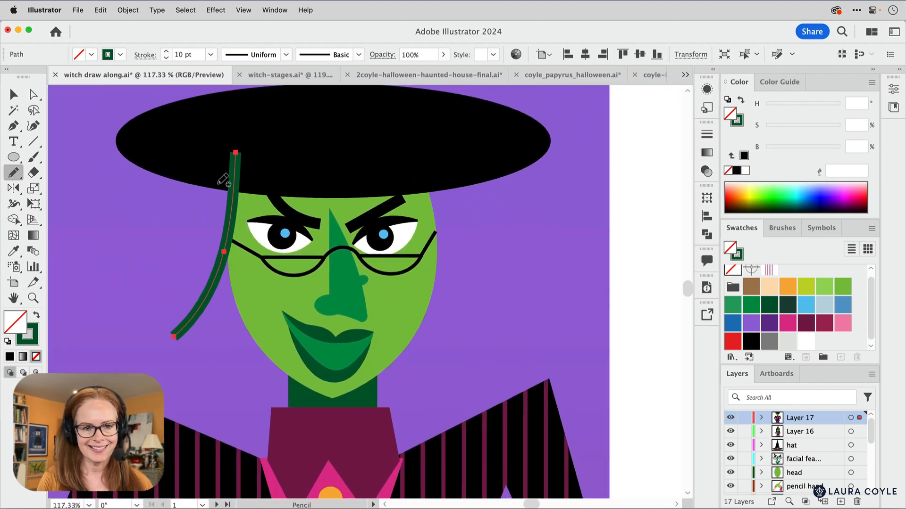
pyautogui.moveTo(231, 166)
pyautogui.mouseDown()
pyautogui.moveTo(210, 220)
pyautogui.moveTo(133, 296)
pyautogui.mouseUp()
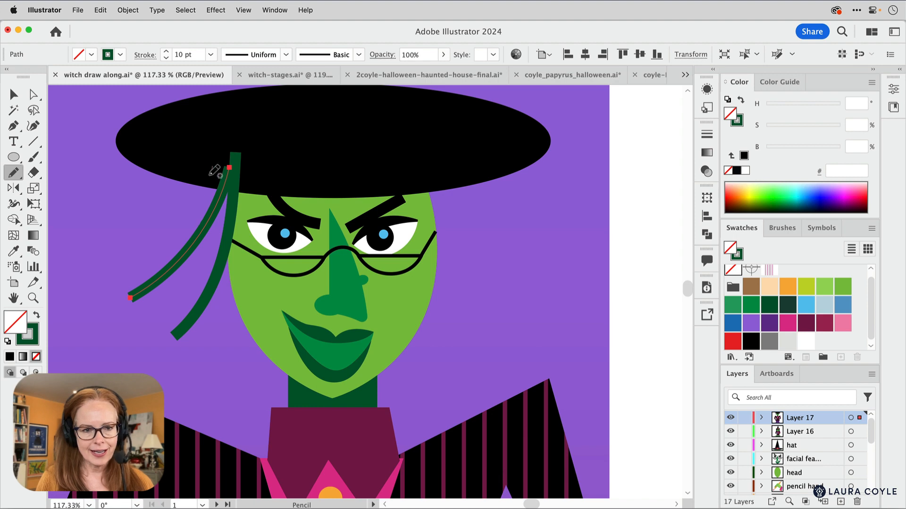
pyautogui.moveTo(214, 167); pyautogui.dragTo(125, 259)
pyautogui.moveTo(231, 173)
pyautogui.mouseDown()
pyautogui.moveTo(206, 243)
pyautogui.moveTo(151, 323)
pyautogui.mouseUp()
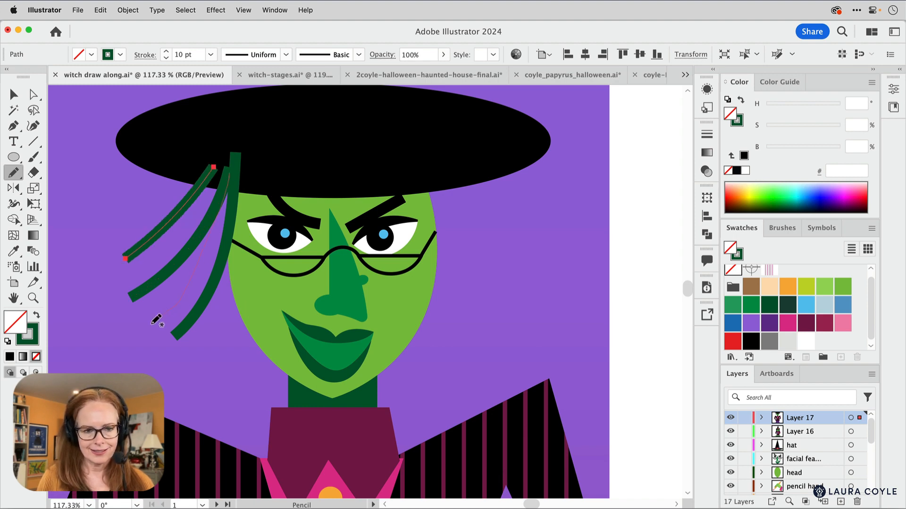
pyautogui.moveTo(236, 212)
pyautogui.mouseDown()
pyautogui.moveTo(231, 312)
pyautogui.moveTo(205, 379)
pyautogui.mouseUp()
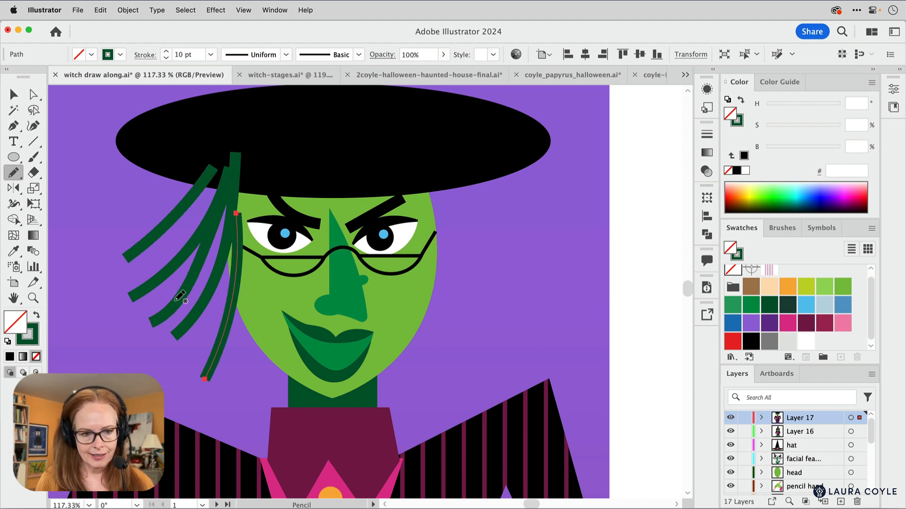
# Delete the uneven hair strand in the middle of the fan and draw a longer, straighter one in its place
pyautogui.keyDown('super'); pyautogui.click(179, 299); pyautogui.keyUp('super')
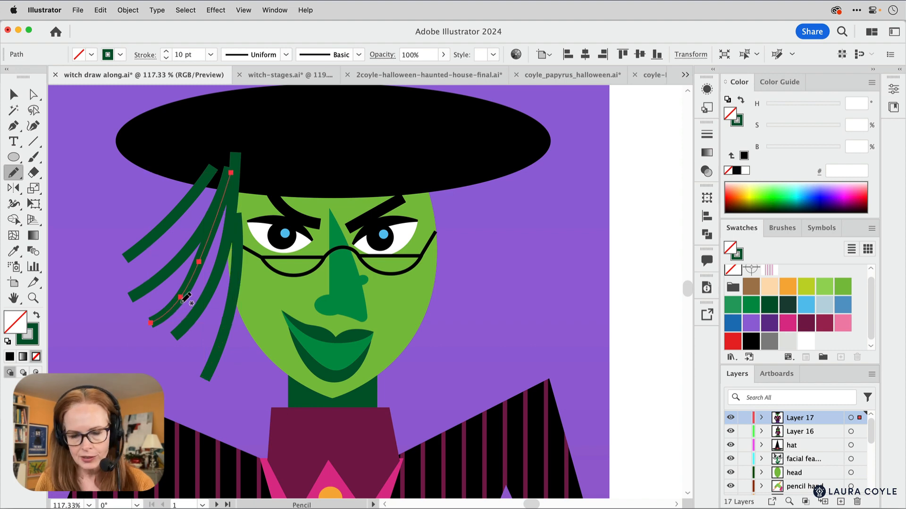
pyautogui.press('Delete')
pyautogui.moveTo(228, 191)
pyautogui.mouseDown()
pyautogui.moveTo(189, 277)
pyautogui.moveTo(137, 348)
pyautogui.mouseUp()
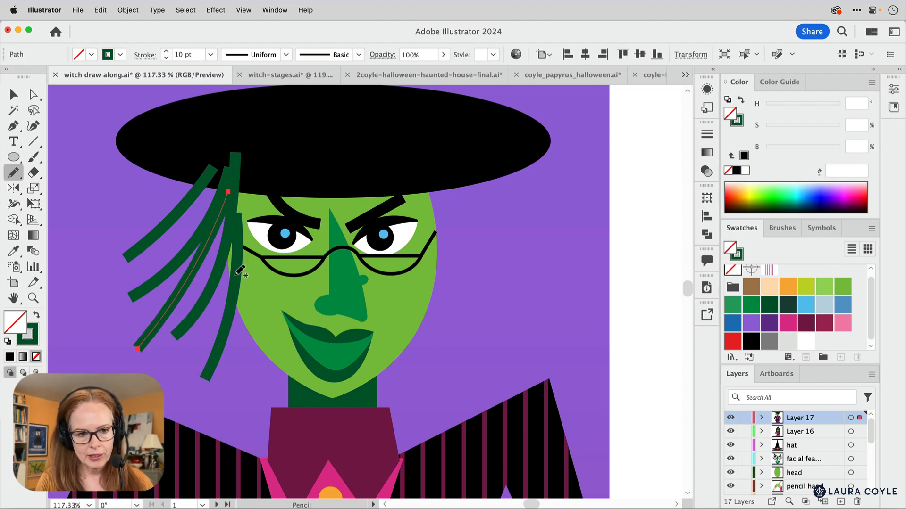
# Draw four curved hair strands with the Pencil from beside the left cheek down along the jaw to the collar
pyautogui.moveTo(247, 285); pyautogui.dragTo(212, 405)
pyautogui.moveTo(269, 306)
pyautogui.mouseDown()
pyautogui.moveTo(263, 344)
pyautogui.moveTo(220, 425)
pyautogui.mouseUp()
pyautogui.moveTo(287, 338); pyautogui.dragTo(238, 439)
pyautogui.moveTo(293, 365); pyautogui.dragTo(270, 432)
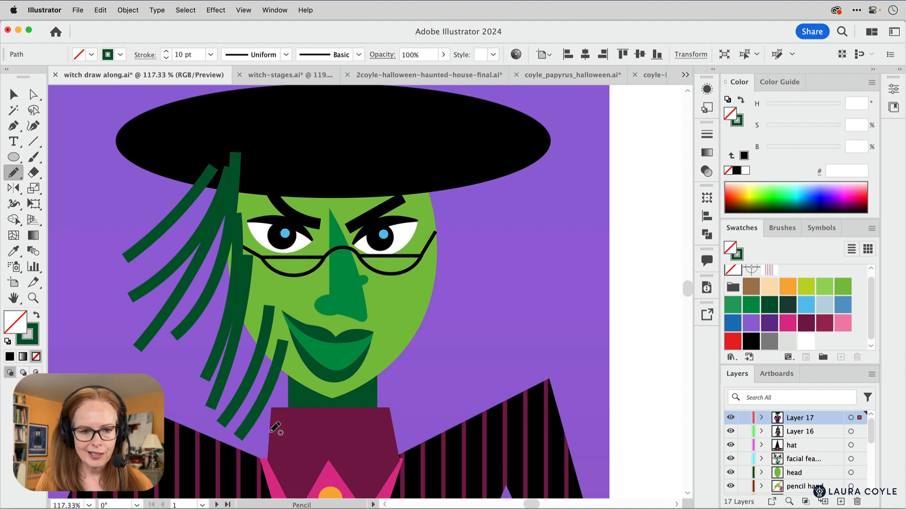
# Draw five more curved strands with the Pencil to fill the gaps in the hair between the brim and the left shoulder
pyautogui.moveTo(263, 311); pyautogui.dragTo(216, 407)
pyautogui.moveTo(234, 241)
pyautogui.mouseDown()
pyautogui.moveTo(219, 315)
pyautogui.moveTo(173, 413)
pyautogui.mouseUp()
pyautogui.moveTo(227, 212)
pyautogui.mouseDown()
pyautogui.moveTo(171, 332)
pyautogui.moveTo(138, 367)
pyautogui.mouseUp()
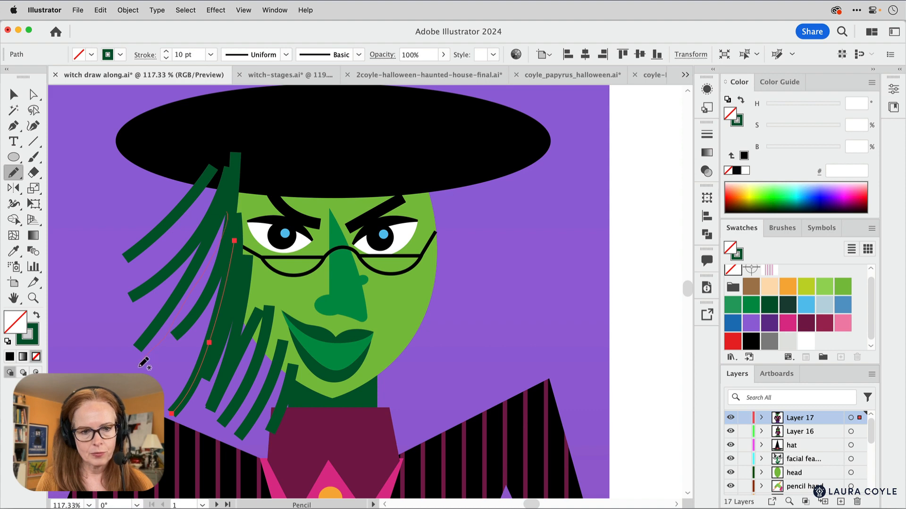
pyautogui.moveTo(250, 298); pyautogui.dragTo(160, 384)
pyautogui.moveTo(221, 166)
pyautogui.mouseDown()
pyautogui.moveTo(178, 238)
pyautogui.moveTo(149, 259)
pyautogui.mouseUp()
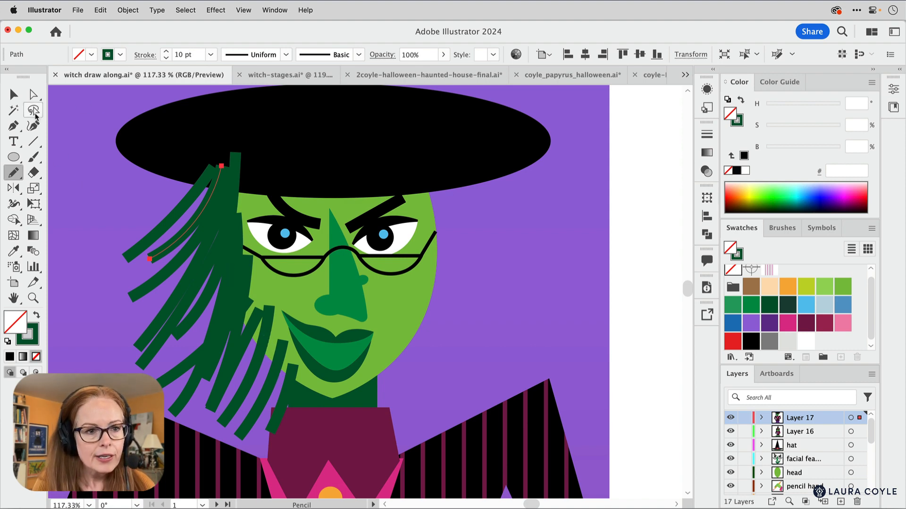
# Lasso the hair strands on the left of the face and set their stroke weight to 13 pt
pyautogui.click(37, 112)
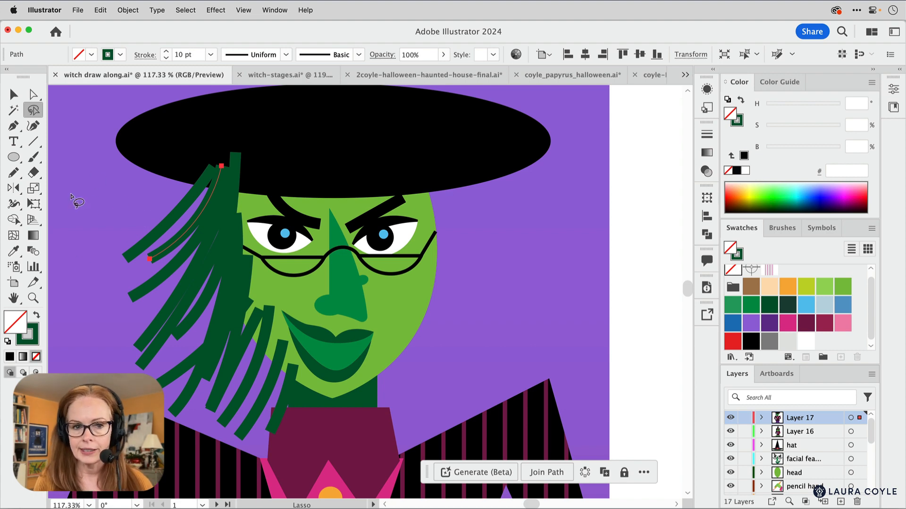
pyautogui.moveTo(143, 200)
pyautogui.mouseDown()
pyautogui.moveTo(162, 327)
pyautogui.moveTo(186, 374)
pyautogui.moveTo(220, 402)
pyautogui.moveTo(274, 402)
pyautogui.moveTo(208, 291)
pyautogui.moveTo(174, 204)
pyautogui.moveTo(142, 185)
pyautogui.mouseUp()
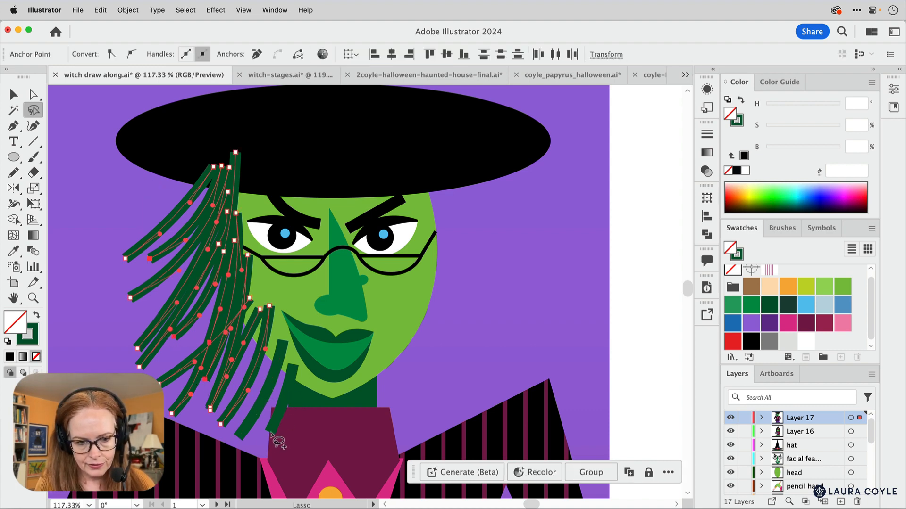
pyautogui.moveTo(257, 434)
pyautogui.mouseDown()
pyautogui.moveTo(267, 415)
pyautogui.moveTo(251, 417)
pyautogui.moveTo(237, 442)
pyautogui.moveTo(255, 362)
pyautogui.moveTo(241, 304)
pyautogui.moveTo(194, 226)
pyautogui.moveTo(159, 215)
pyautogui.moveTo(268, 399)
pyautogui.moveTo(253, 422)
pyautogui.moveTo(198, 393)
pyautogui.moveTo(162, 330)
pyautogui.moveTo(143, 269)
pyautogui.moveTo(147, 206)
pyautogui.mouseUp()
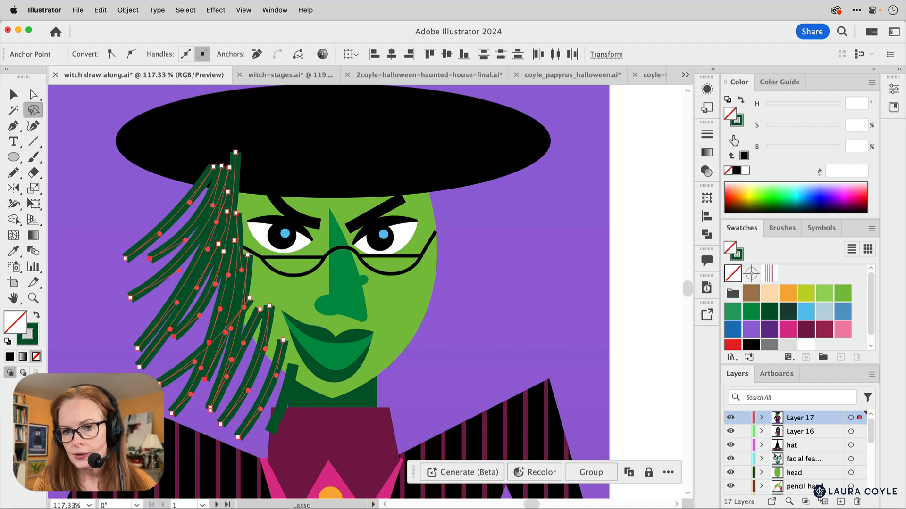
pyautogui.click(707, 135)
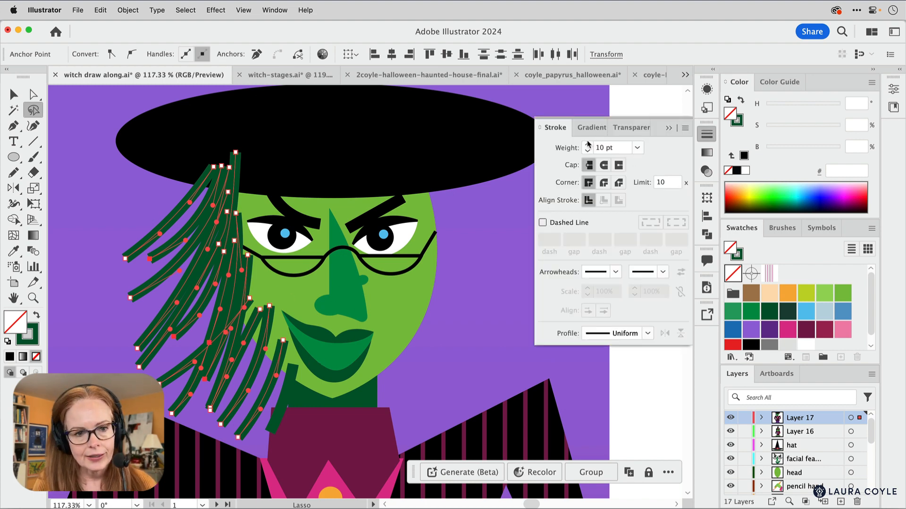
pyautogui.click(587, 145)
pyautogui.click(586, 146)
pyautogui.click(587, 146)
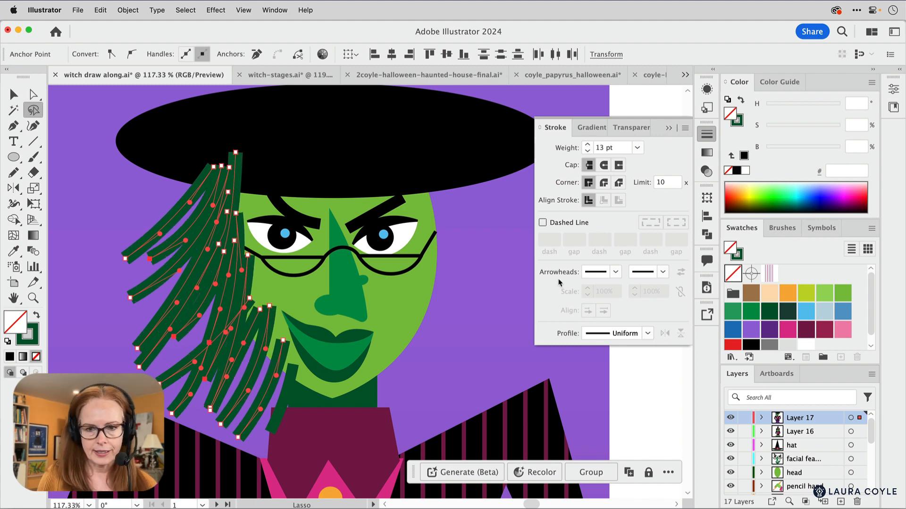
pyautogui.click(669, 128)
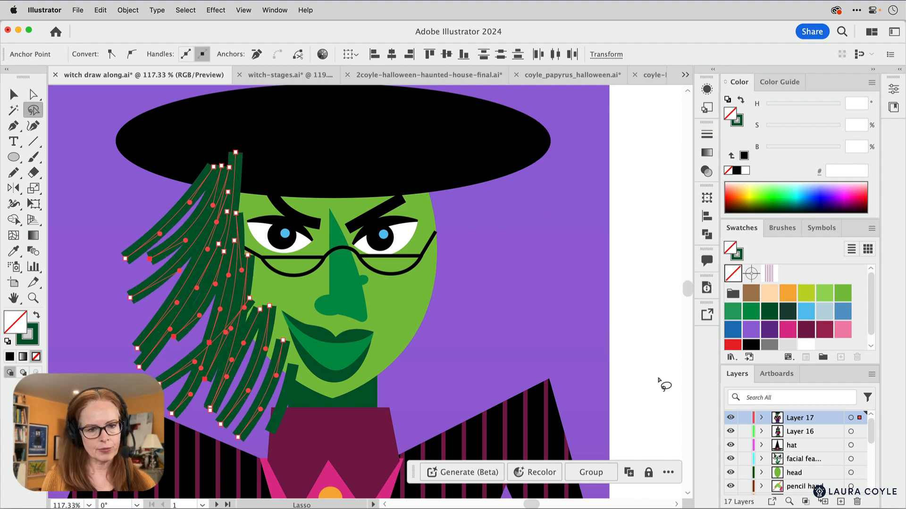
# Group the selected hair strands and send the group behind the face and hat brim
pyautogui.press('v')
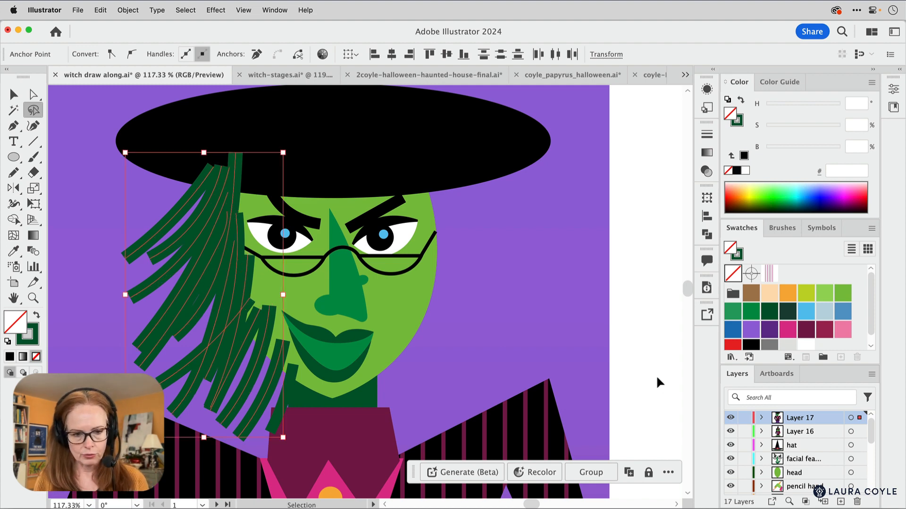
pyautogui.press('super+g')
pyautogui.press('v')
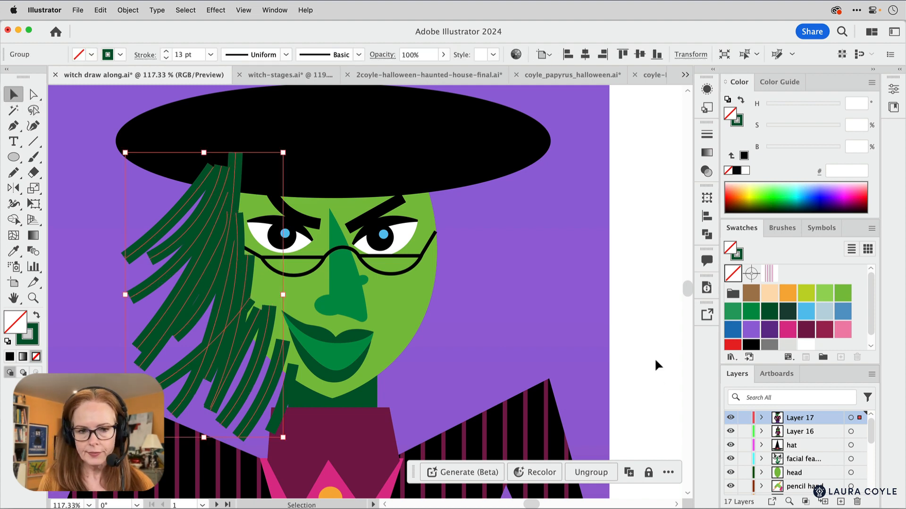
pyautogui.press('super+shift+[')
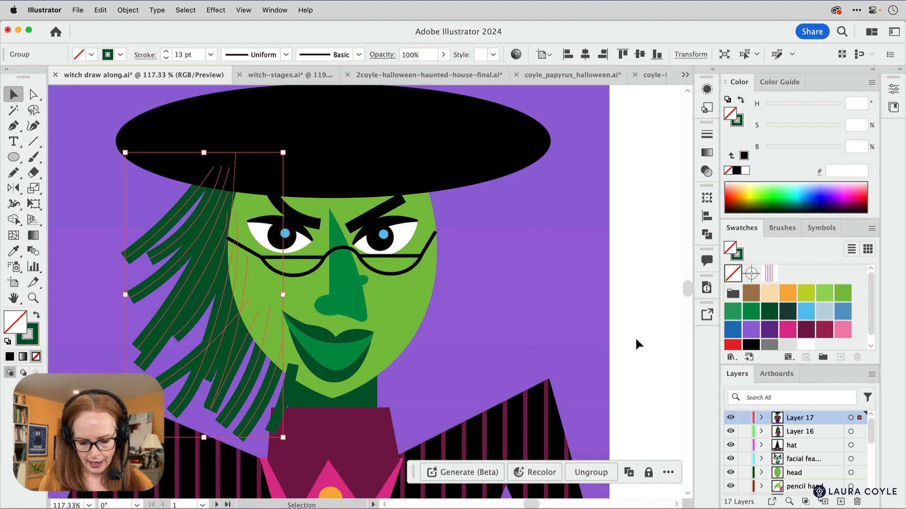
# Nudge the hair group slightly down and delete the leftover ungrouped strand beside the neck
pyautogui.click(618, 319)
pyautogui.moveTo(250, 393)
pyautogui.mouseDown()
pyautogui.moveTo(264, 394)
pyautogui.moveTo(247, 400)
pyautogui.moveTo(272, 406)
pyautogui.moveTo(265, 357)
pyautogui.mouseUp()
pyautogui.click(288, 399)
pyautogui.press('Delete')
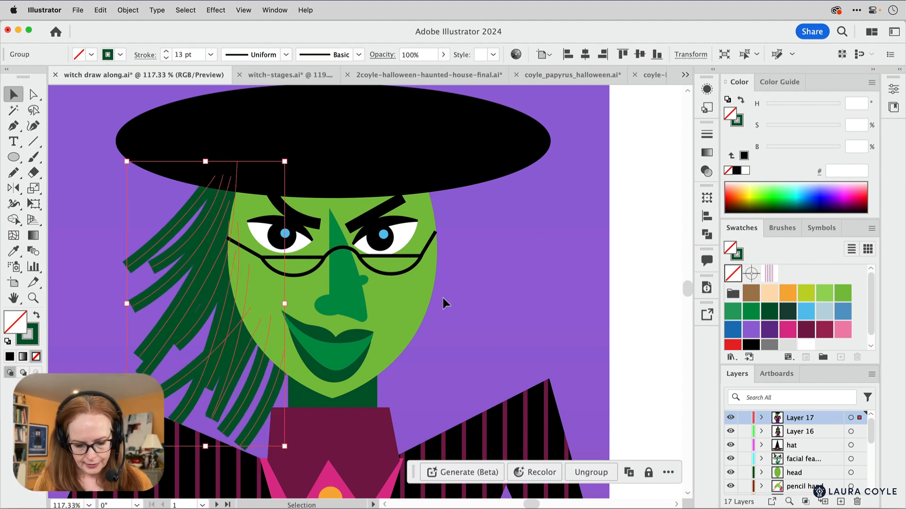
# Create a mirrored copy of the hair group and place it behind the right side of the face
pyautogui.moveTo(126, 305); pyautogui.dragTo(410, 350)
pyautogui.moveTo(509, 303); pyautogui.dragTo(521, 301)
pyautogui.click(632, 298)
pyautogui.moveTo(572, 229); pyautogui.dragTo(575, 295)
# Set the stroke weight of the left and right hair groups to 15 pt
pyautogui.click(247, 365)
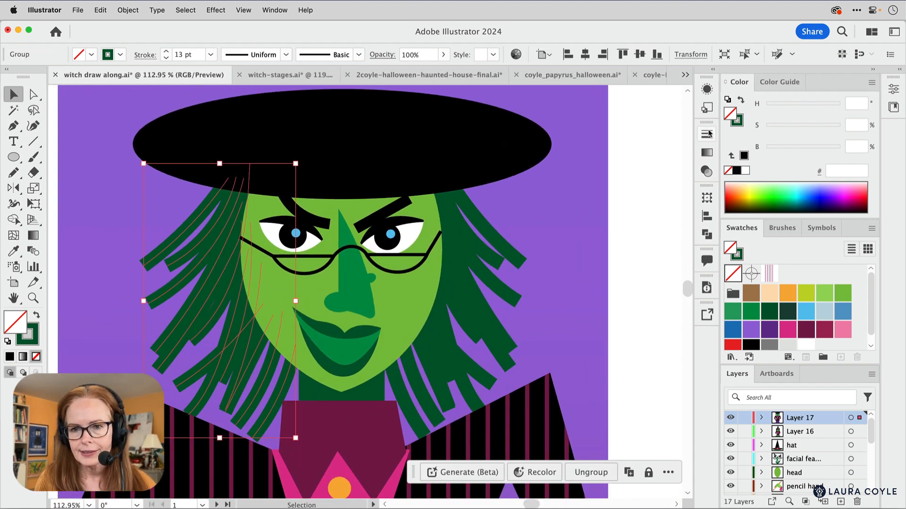
pyautogui.click(166, 53)
pyautogui.click(166, 52)
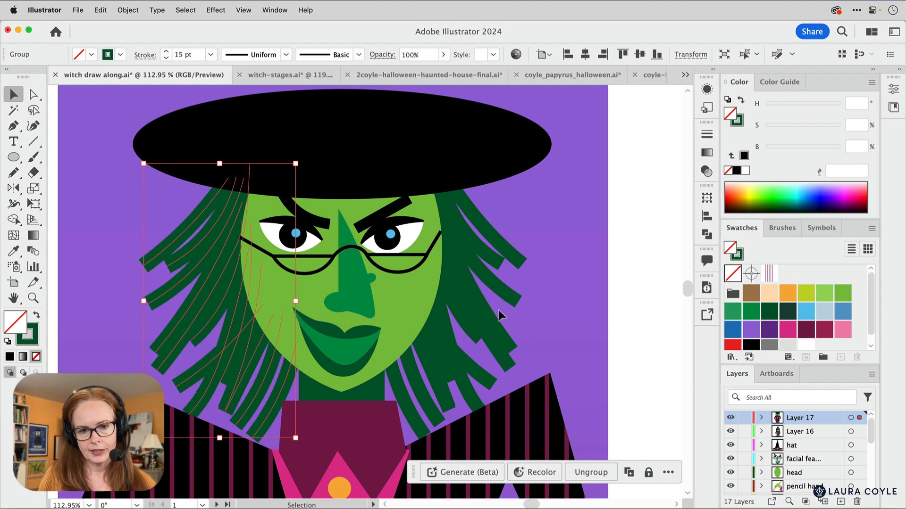
pyautogui.click(485, 319)
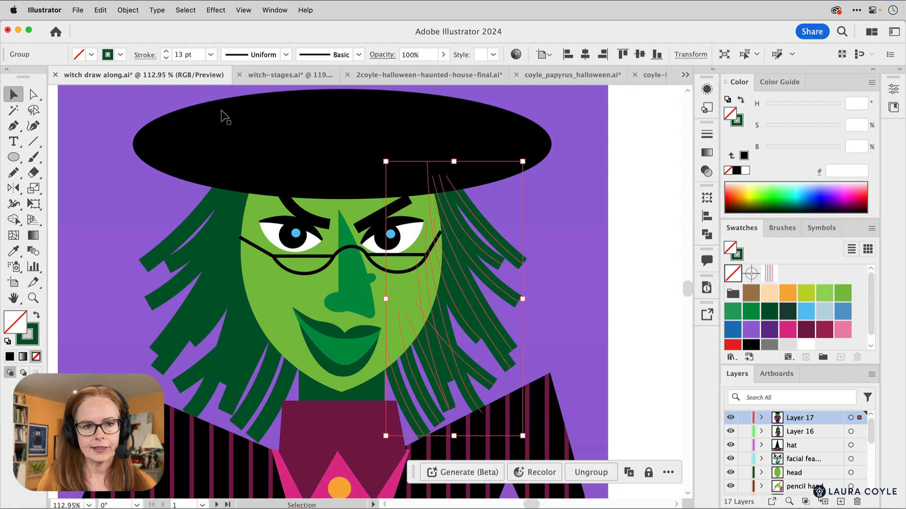
pyautogui.click(166, 52)
pyautogui.click(165, 52)
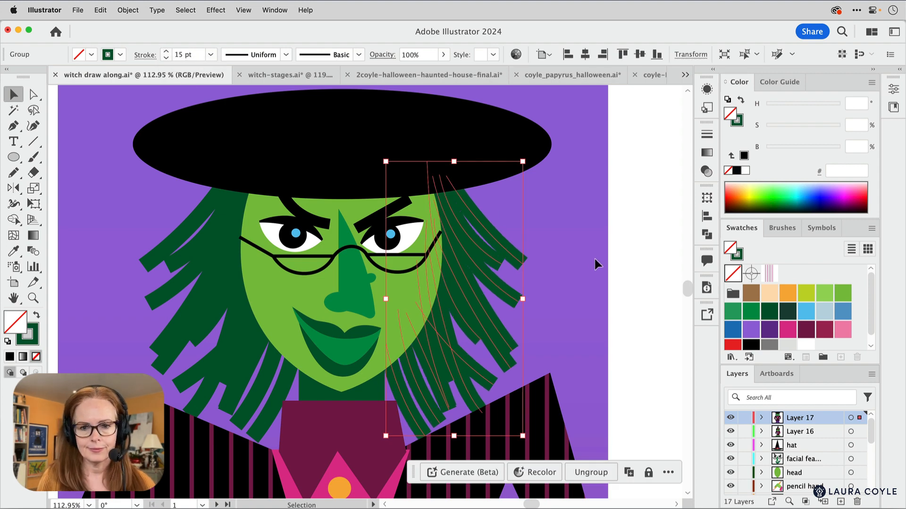
pyautogui.click(627, 273)
# Duplicate the left hair group out to the left and give the copy a dark 1A4339 stroke
pyautogui.scroll(-3, 603, 297)
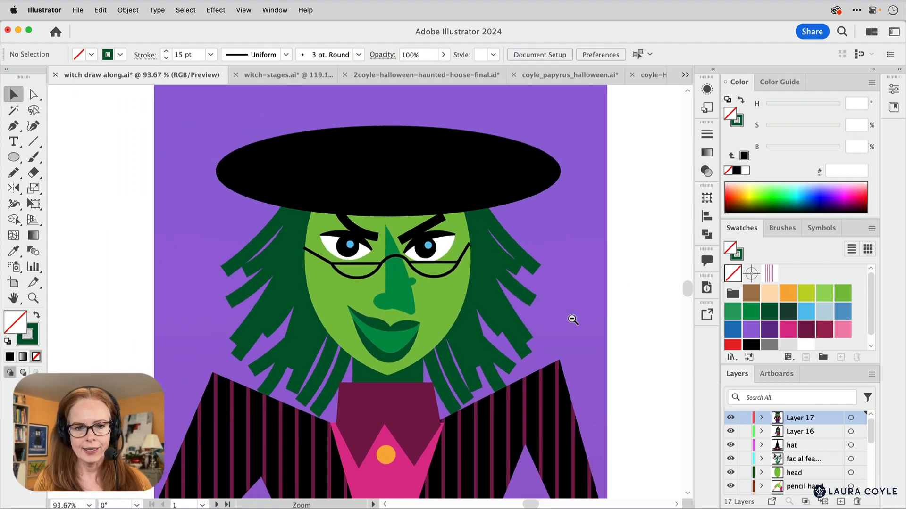
pyautogui.click(249, 313)
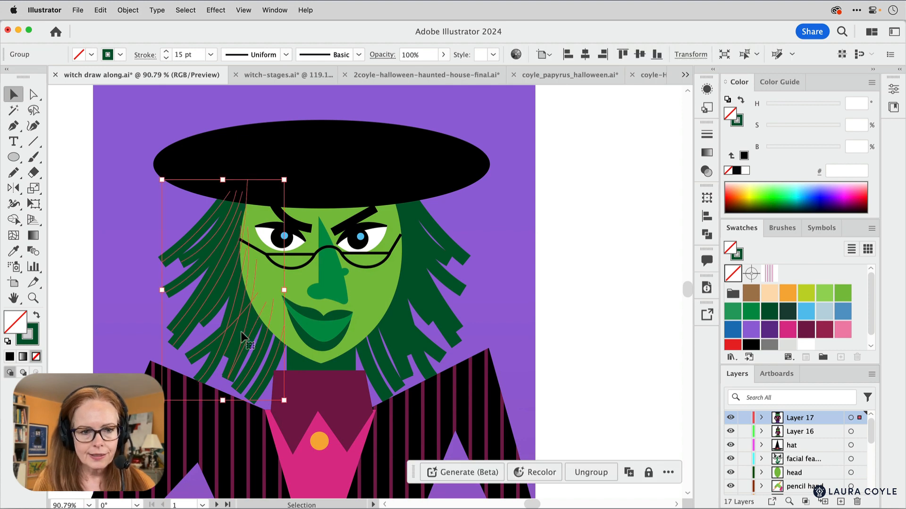
pyautogui.moveTo(246, 339); pyautogui.dragTo(145, 306)
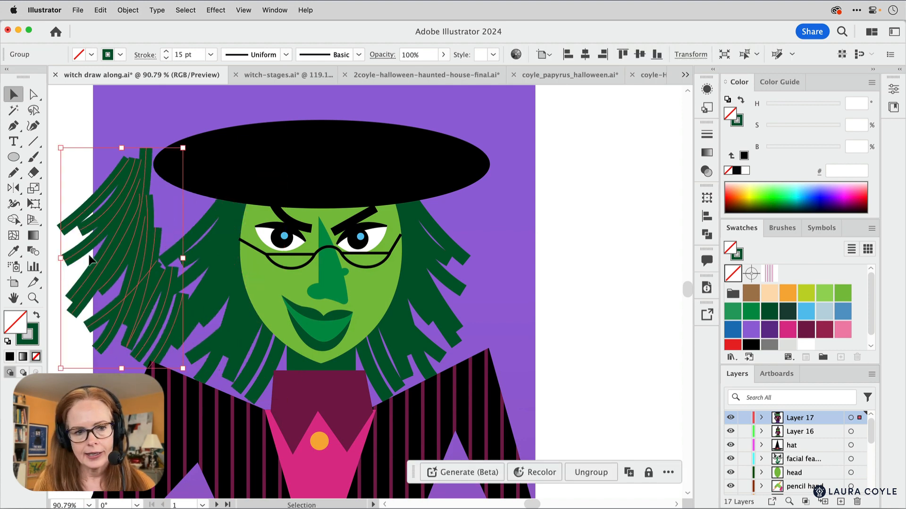
pyautogui.click(769, 311)
pyautogui.click(788, 312)
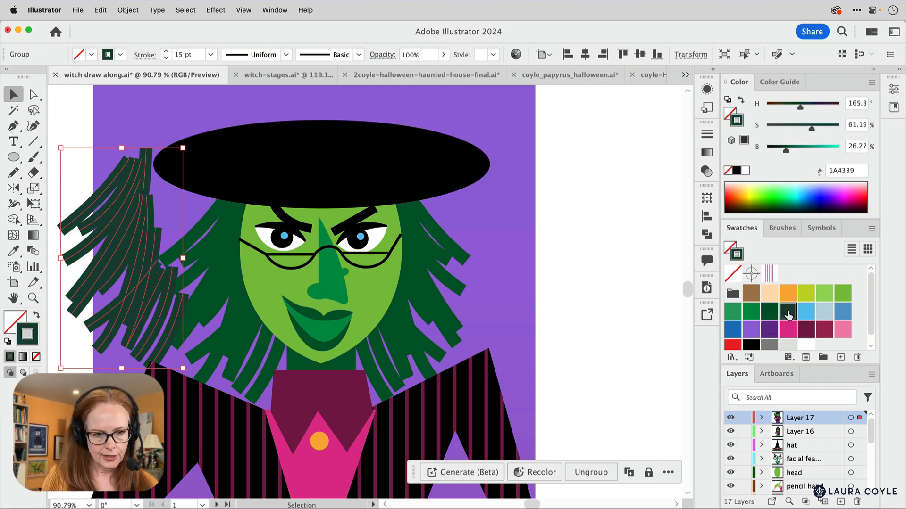
# Layer the dark hair behind the left hair, offset slightly as a shadow, and leave a spare copy to the right of the head
pyautogui.moveTo(136, 295); pyautogui.dragTo(527, 296)
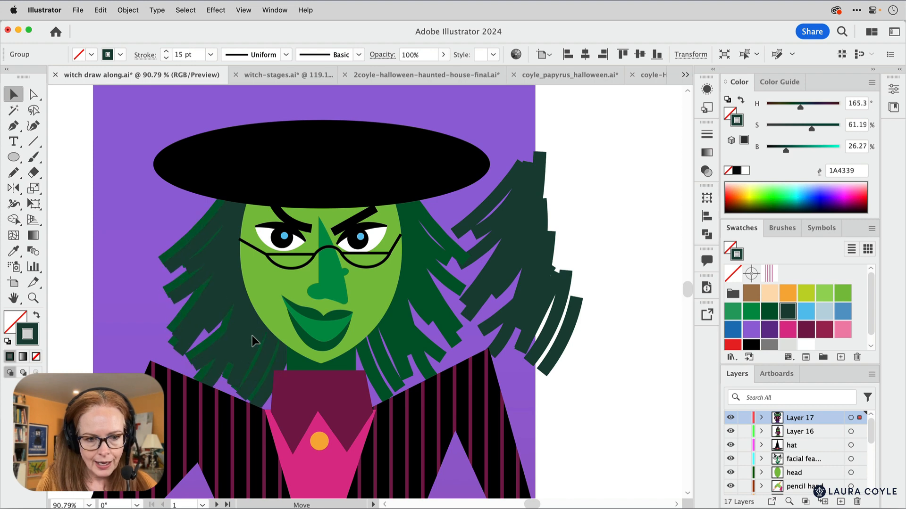
pyautogui.click(250, 337)
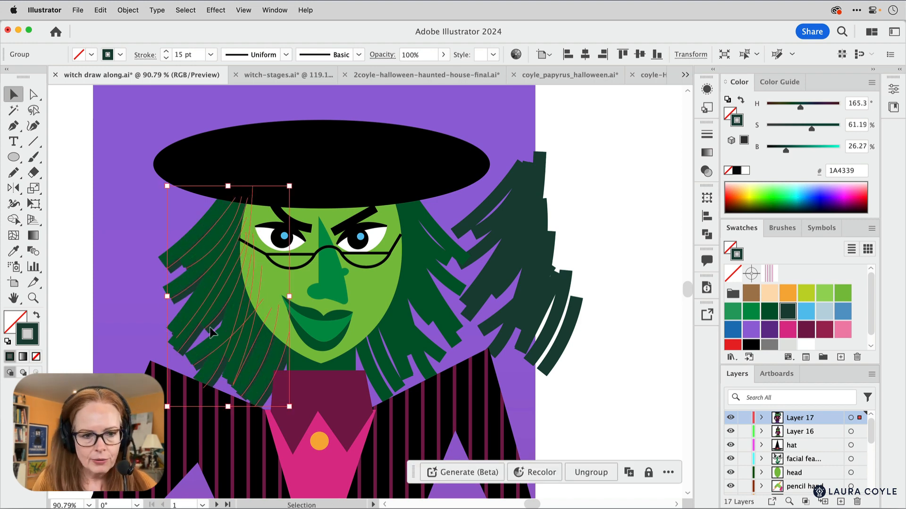
pyautogui.click(78, 350)
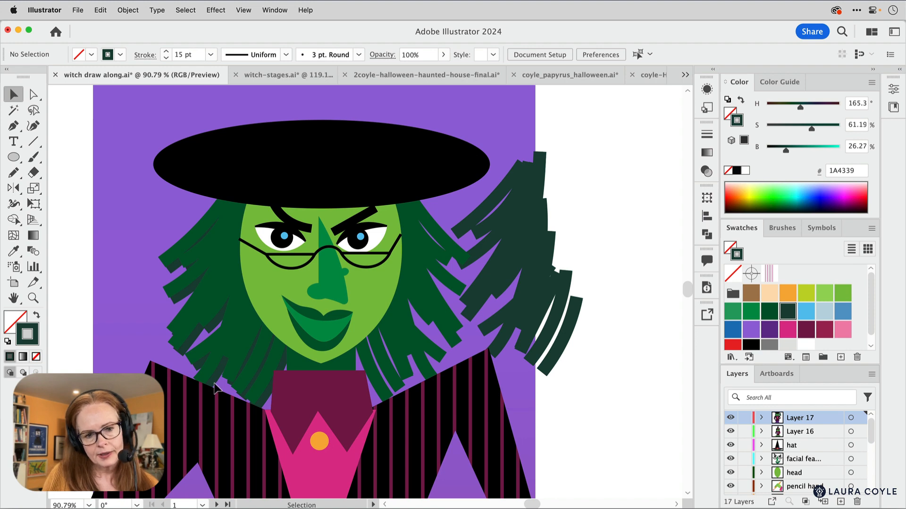
pyautogui.moveTo(182, 301)
pyautogui.mouseDown()
pyautogui.moveTo(174, 290)
pyautogui.moveTo(176, 311)
pyautogui.mouseUp()
pyautogui.click(592, 307)
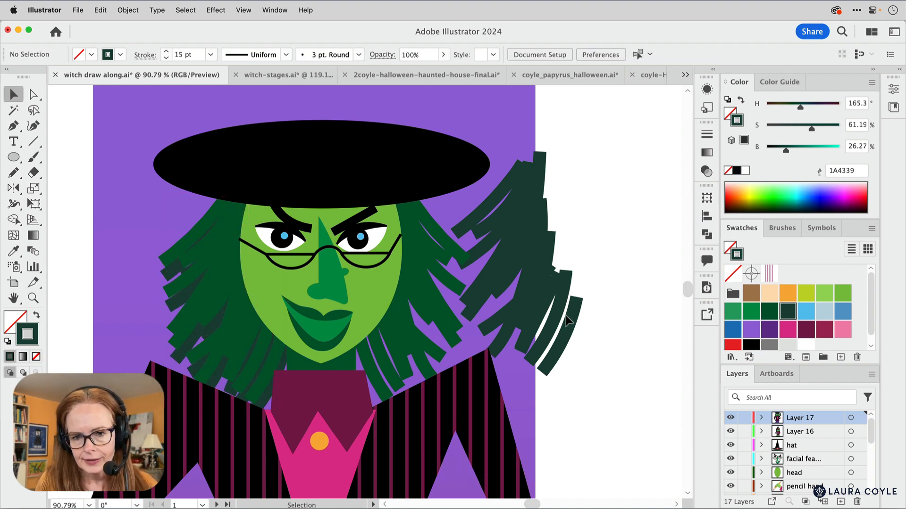
# Flip the spare dark hair group horizontally and place it behind the right hair with a slight offset
pyautogui.click(507, 278)
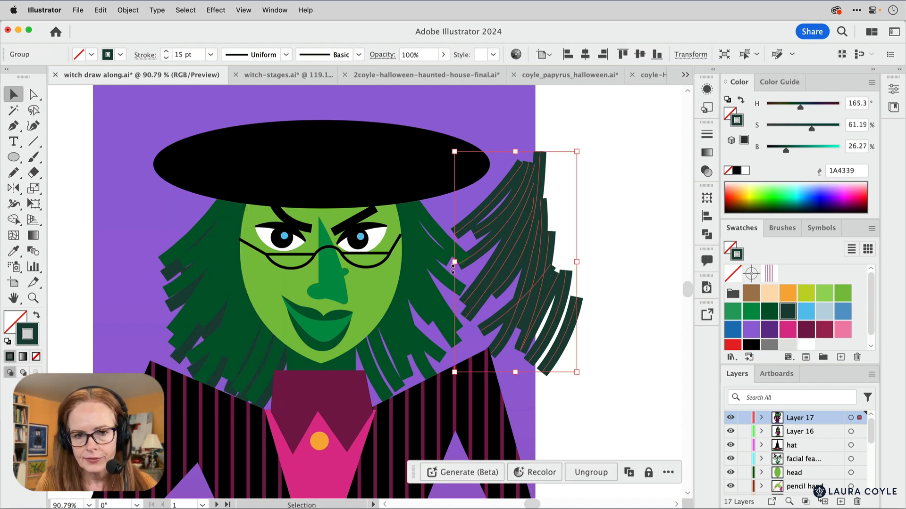
pyautogui.moveTo(456, 262); pyautogui.dragTo(262, 301)
pyautogui.press('space')
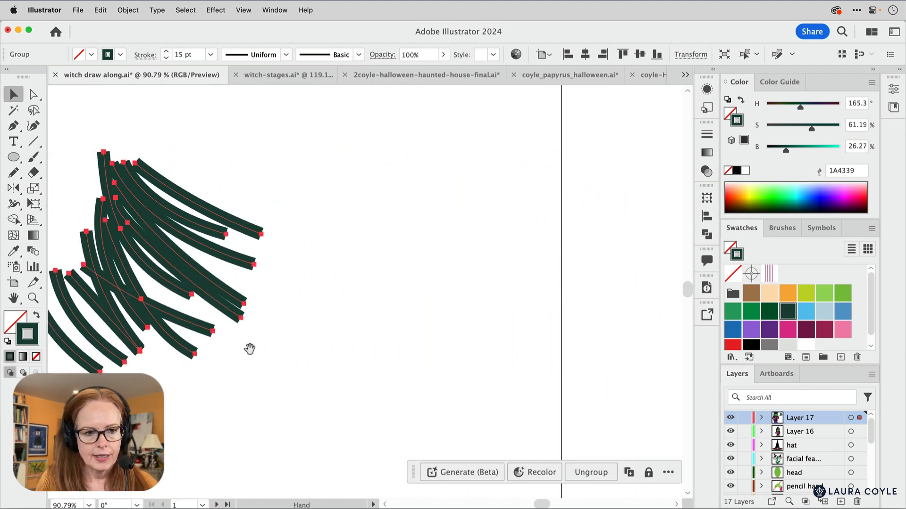
pyautogui.moveTo(245, 348); pyautogui.dragTo(601, 361)
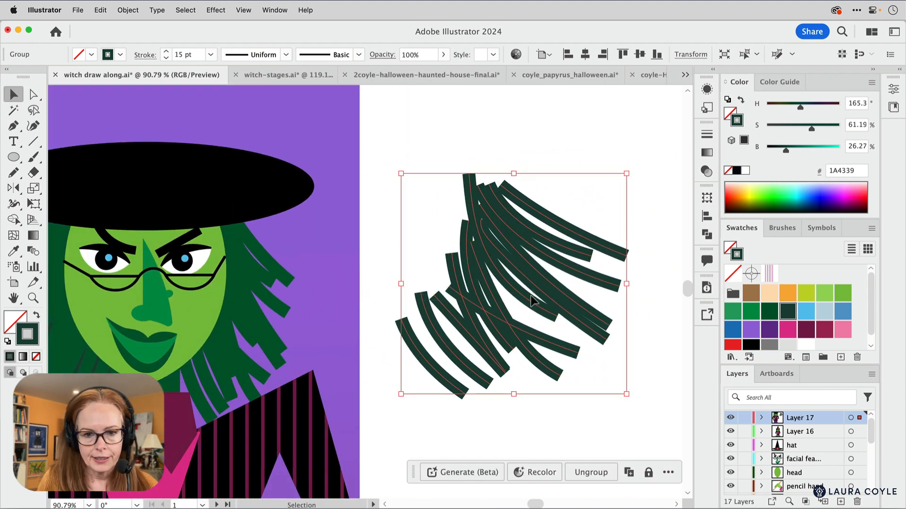
pyautogui.moveTo(533, 308); pyautogui.dragTo(291, 328)
pyautogui.moveTo(381, 307); pyautogui.dragTo(297, 322)
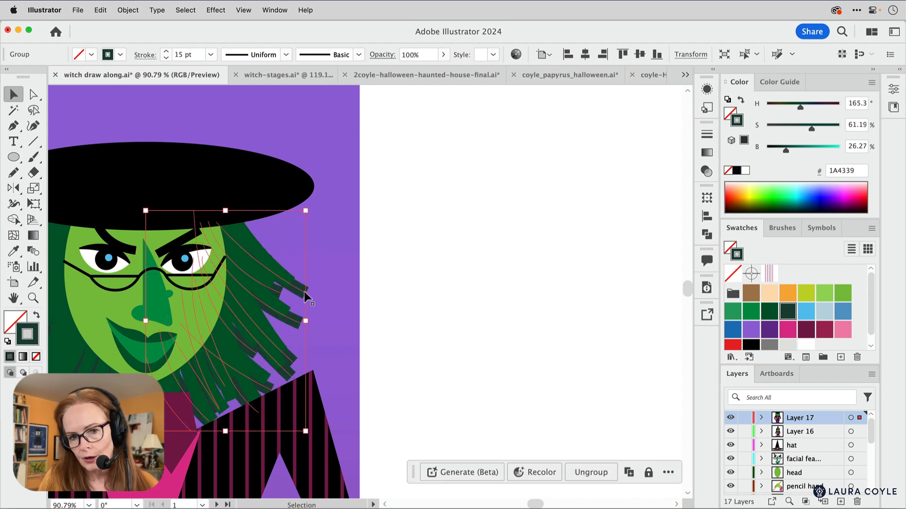
pyautogui.moveTo(404, 313); pyautogui.dragTo(493, 289)
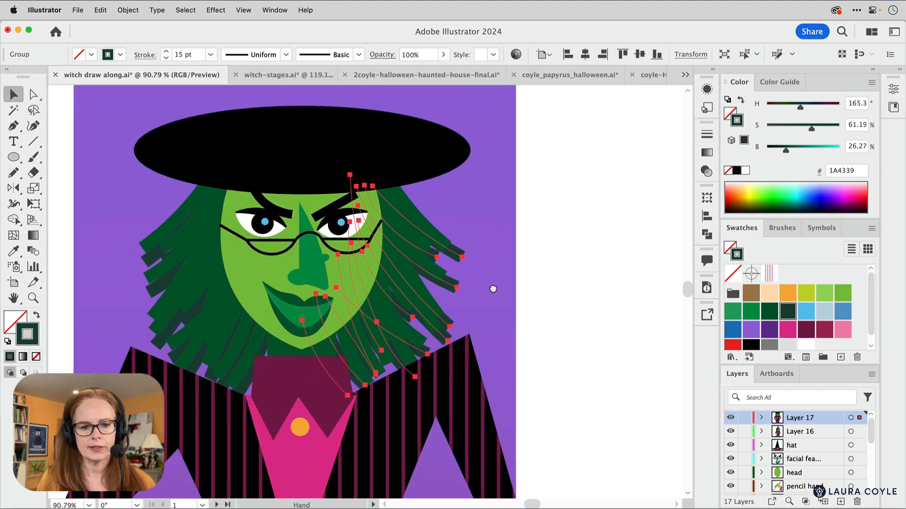
pyautogui.click(592, 340)
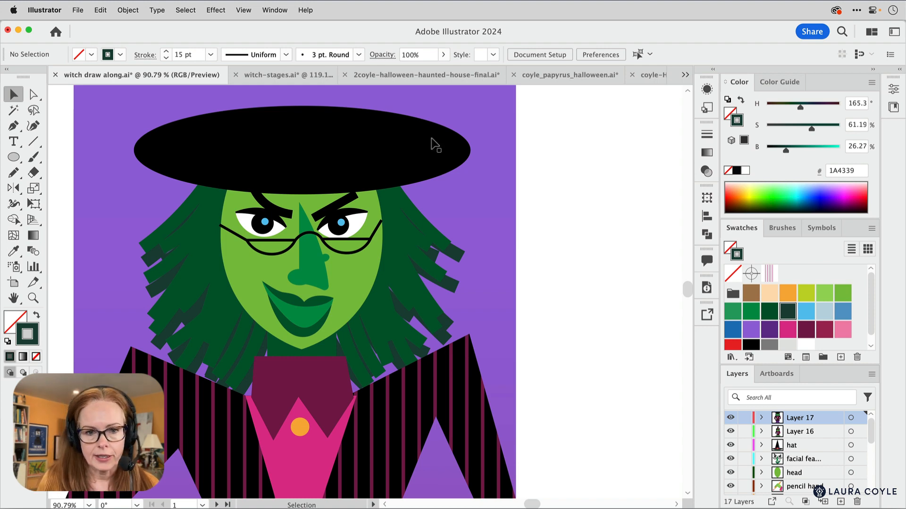
# Duplicate the hat brim ellipse straight down by about a quarter of its height, keeping the copy without a stroke
pyautogui.click(424, 151)
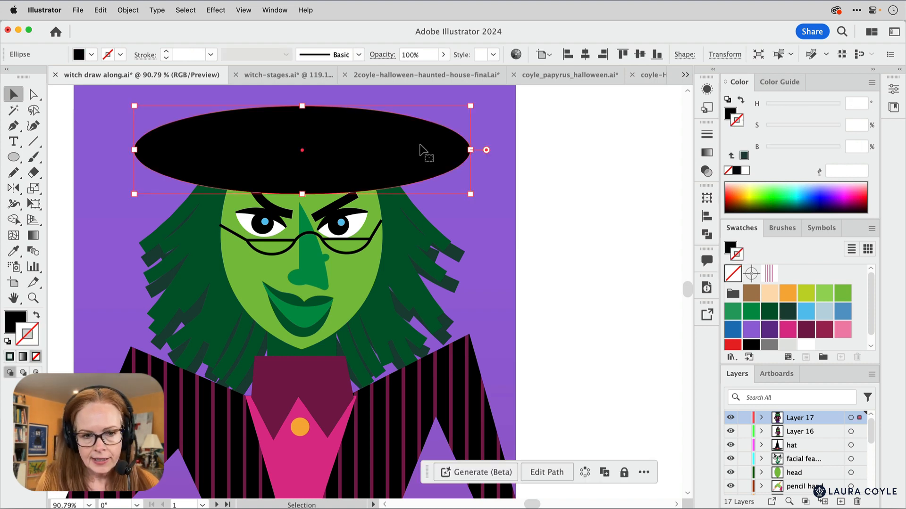
pyautogui.moveTo(423, 151); pyautogui.dragTo(421, 171)
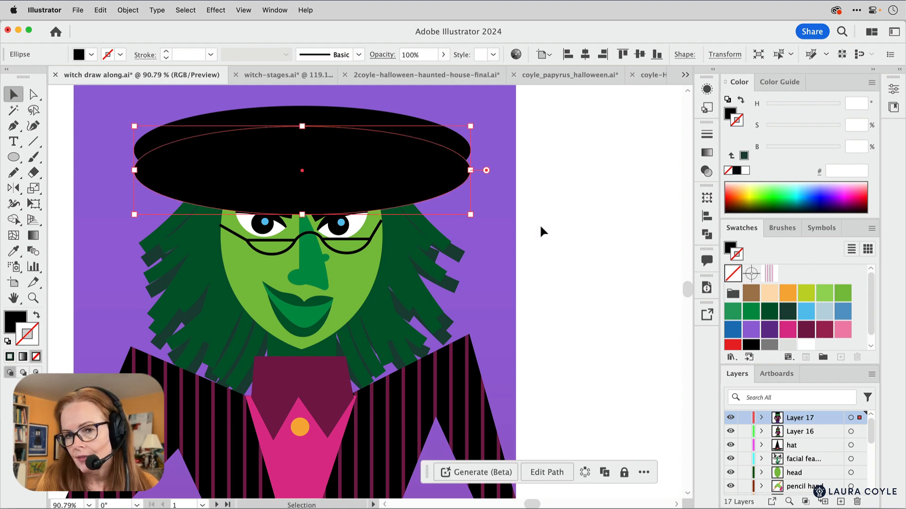
pyautogui.click(754, 313)
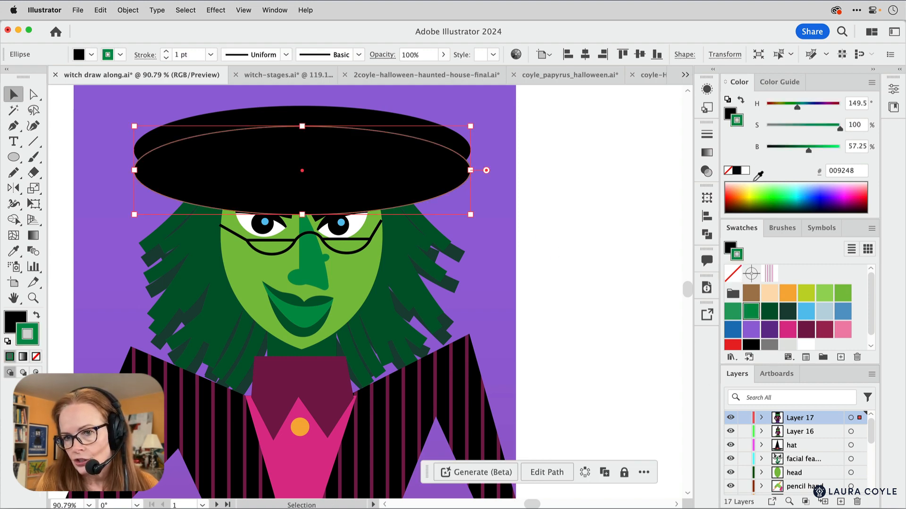
pyautogui.click(733, 273)
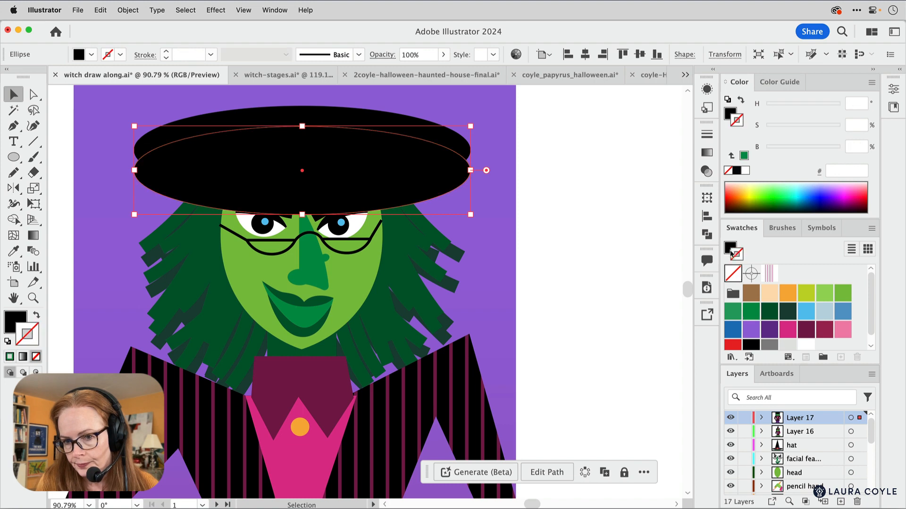
# Fill the lower copy of the brim ellipse with green 009248 and set it to Multiply blending at 49% opacity
pyautogui.press('x')
pyautogui.click(751, 305)
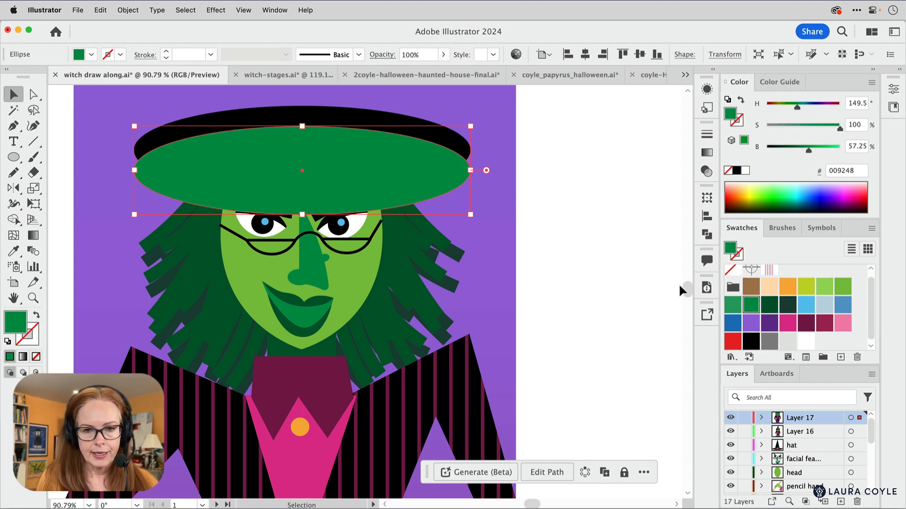
pyautogui.click(706, 171)
pyautogui.click(583, 150)
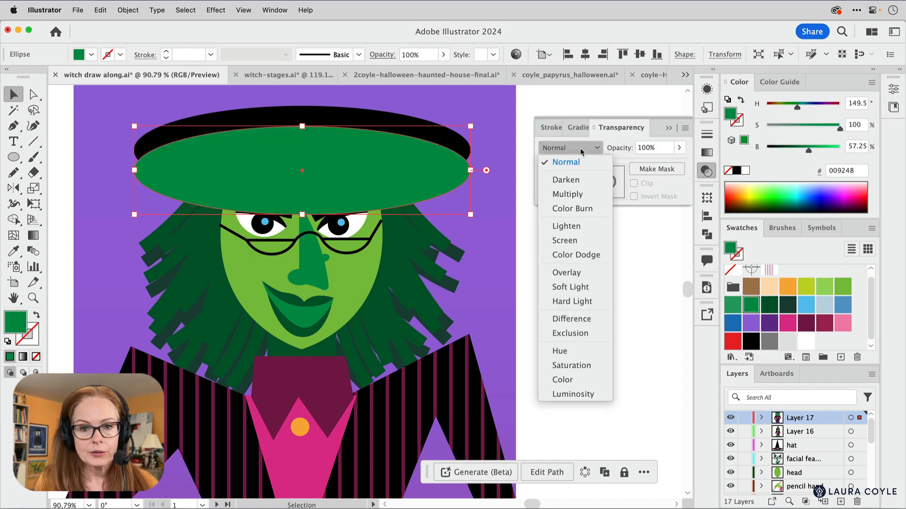
pyautogui.click(583, 194)
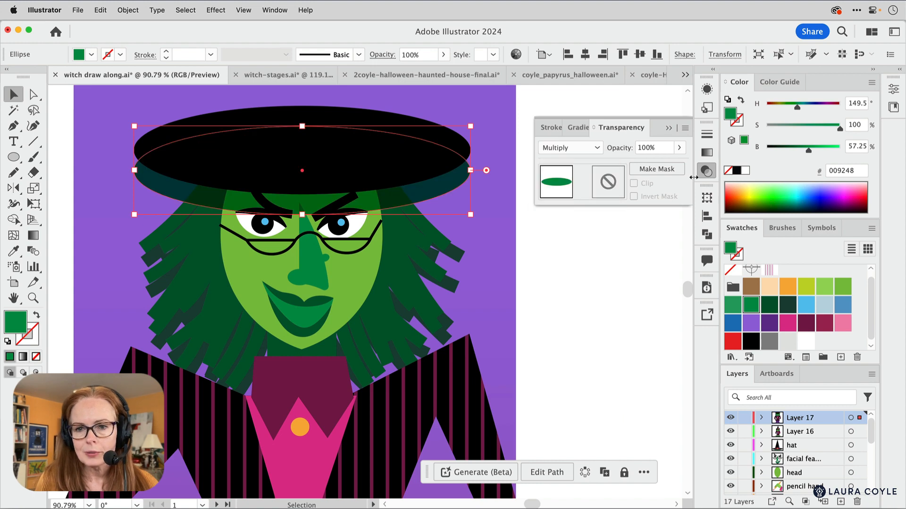
pyautogui.click(681, 147)
pyautogui.moveTo(678, 164); pyautogui.dragTo(652, 173)
pyautogui.click(635, 276)
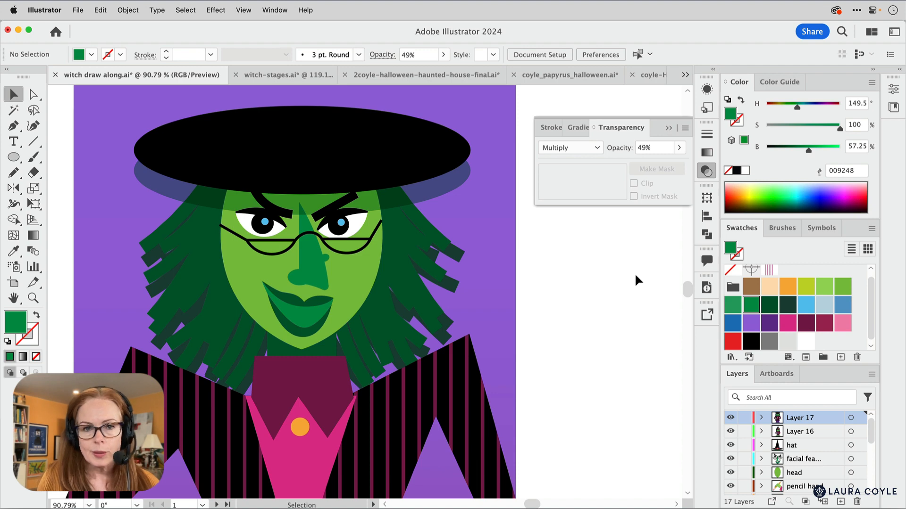
pyautogui.click(668, 125)
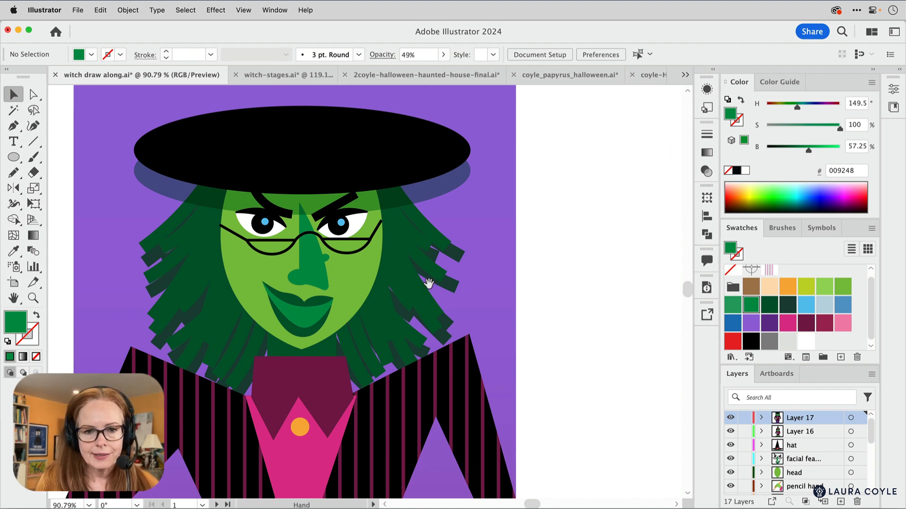
pyautogui.scroll(3, 439, 280)
pyautogui.moveTo(482, 252); pyautogui.dragTo(580, 280)
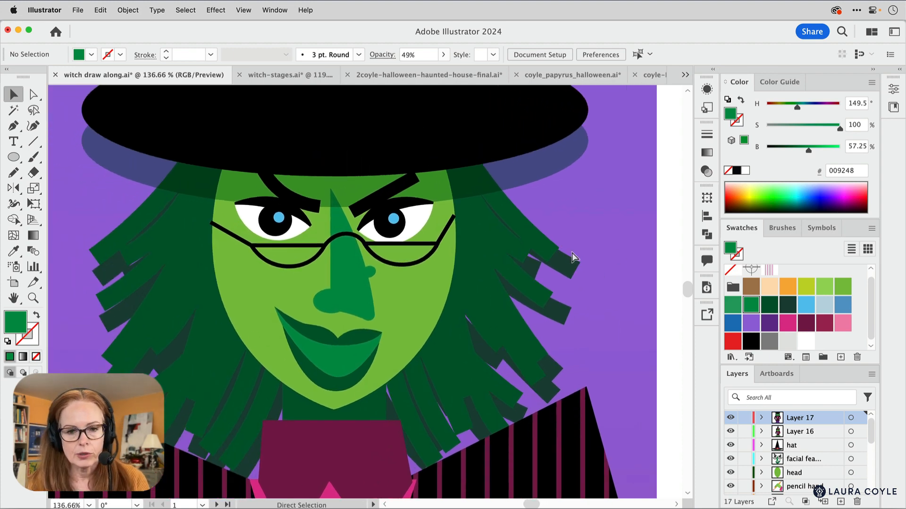
pyautogui.press('super+y')
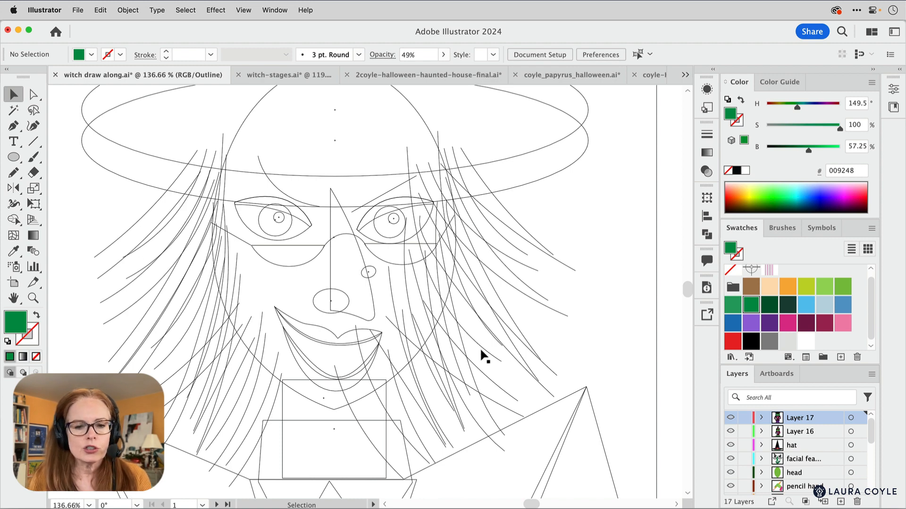
pyautogui.press('super+y')
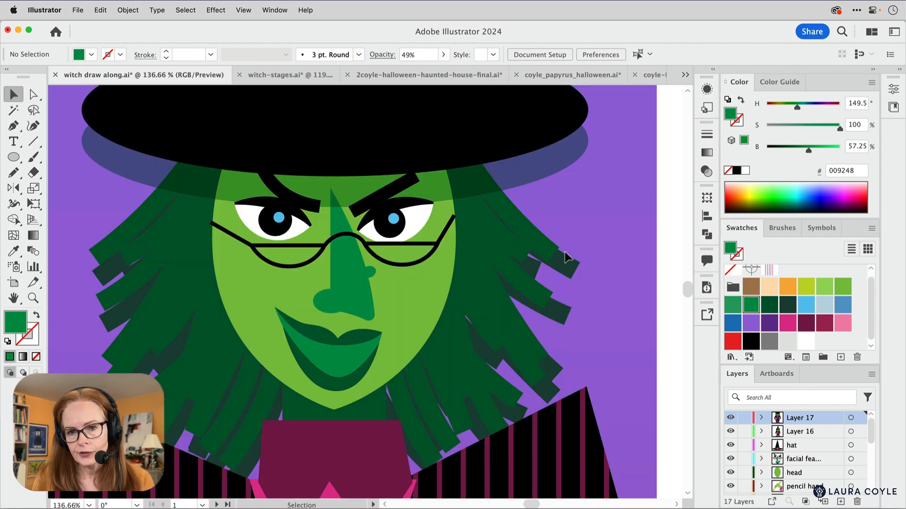
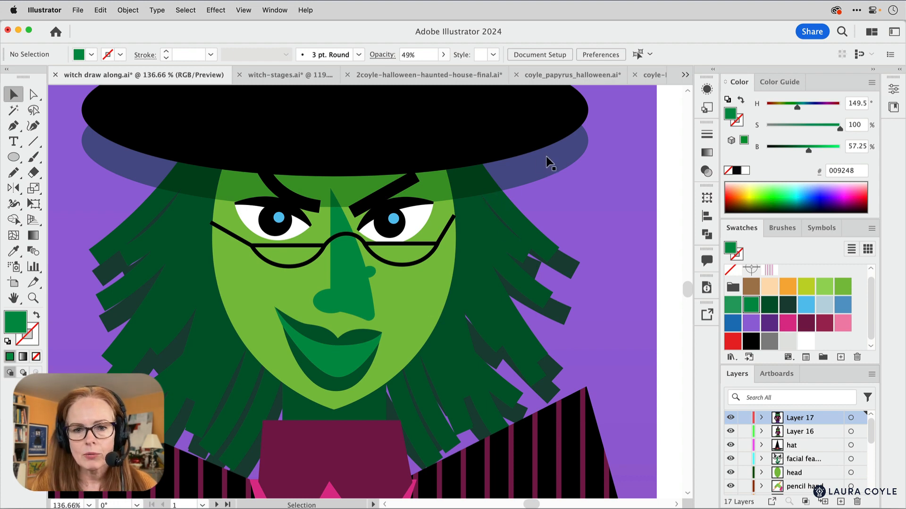
# Erase the part of the brim shadow that extends past the hair on the right onto the purple background
pyautogui.click(556, 165)
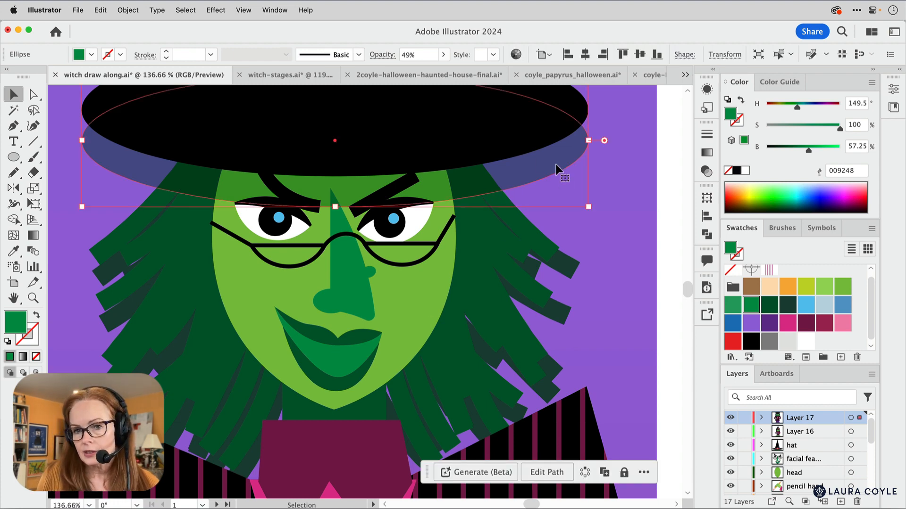
pyautogui.click(31, 174)
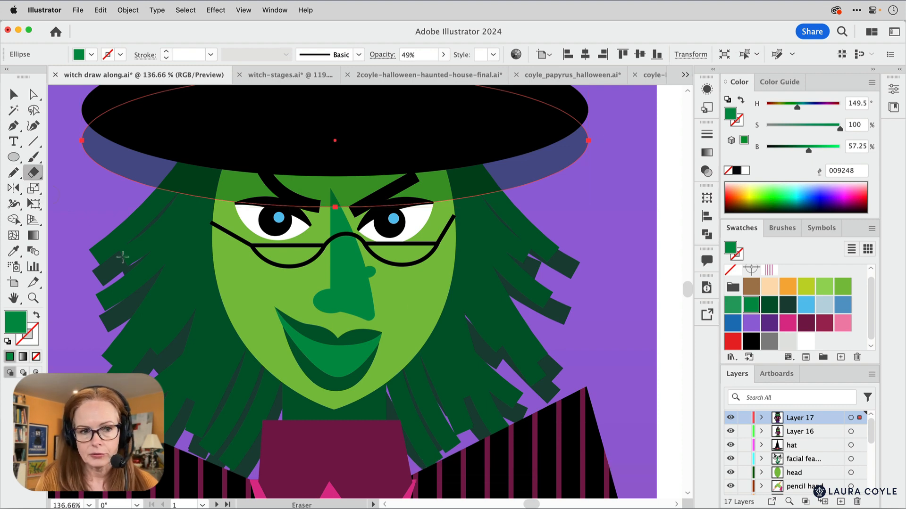
pyautogui.moveTo(495, 226); pyautogui.dragTo(523, 207)
pyautogui.moveTo(555, 168); pyautogui.dragTo(492, 256)
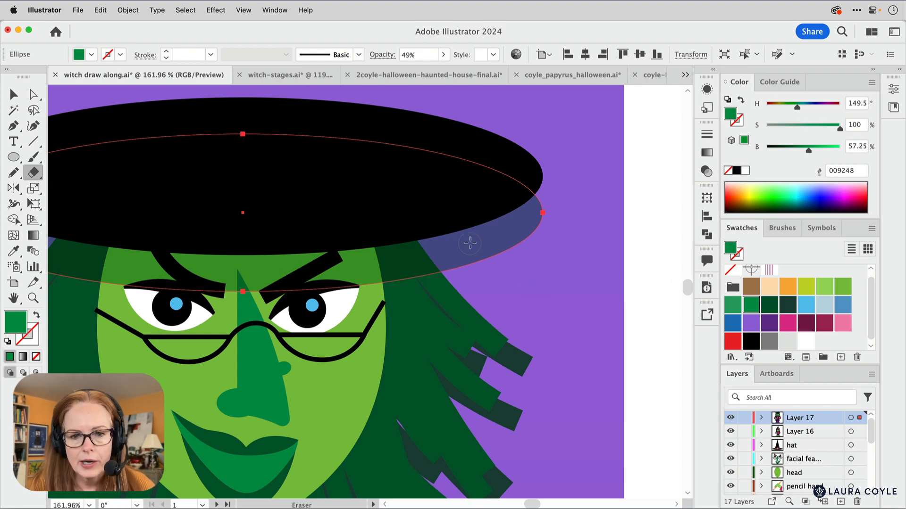
pyautogui.moveTo(425, 230)
pyautogui.mouseDown()
pyautogui.moveTo(454, 265)
pyautogui.moveTo(421, 212)
pyautogui.moveTo(518, 218)
pyautogui.moveTo(546, 204)
pyautogui.moveTo(521, 210)
pyautogui.moveTo(492, 245)
pyautogui.moveTo(455, 243)
pyautogui.moveTo(464, 260)
pyautogui.moveTo(514, 240)
pyautogui.moveTo(540, 215)
pyautogui.moveTo(477, 240)
pyautogui.moveTo(455, 225)
pyautogui.moveTo(468, 150)
pyautogui.moveTo(488, 171)
pyautogui.moveTo(488, 215)
pyautogui.moveTo(496, 176)
pyautogui.moveTo(531, 195)
pyautogui.mouseUp()
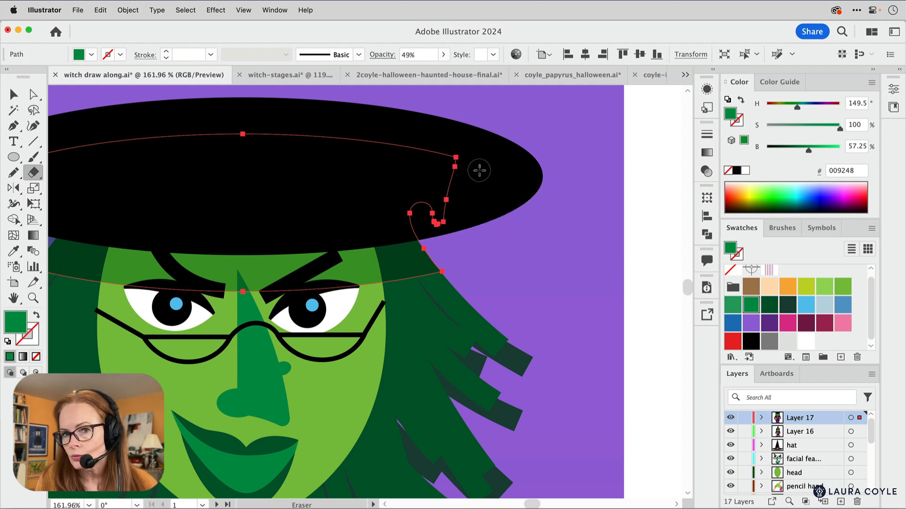
# Cut the brim shadow along the left hair edge with the Eraser and delete the leftover piece over the background
pyautogui.hscroll(-5, 302, 263)
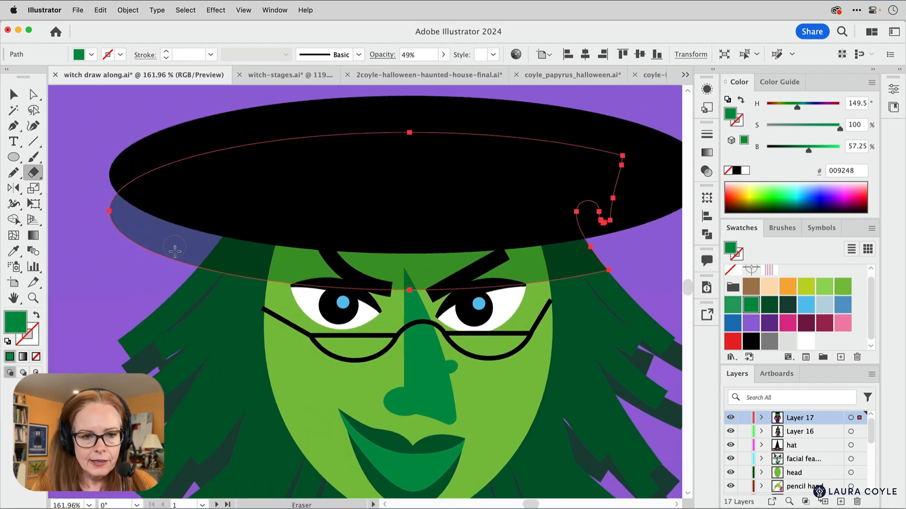
pyautogui.moveTo(182, 269)
pyautogui.mouseDown()
pyautogui.moveTo(224, 214)
pyautogui.moveTo(245, 123)
pyautogui.mouseUp()
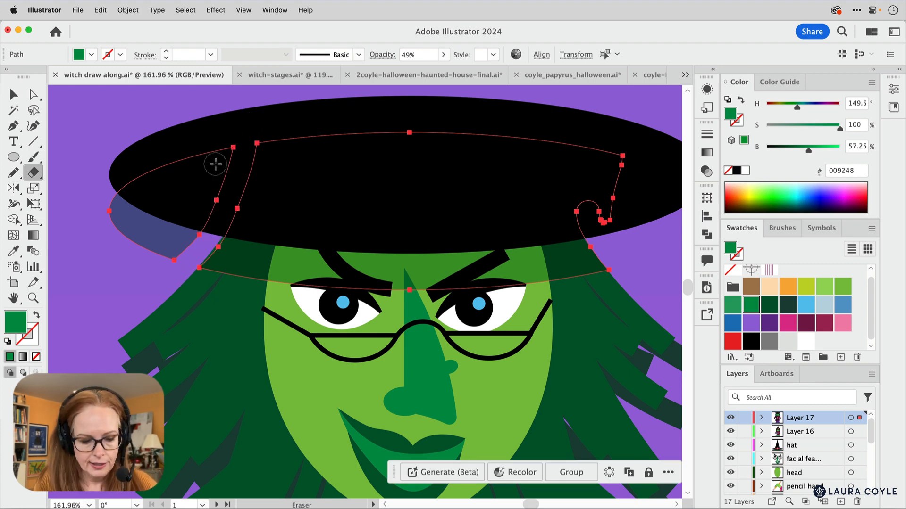
pyautogui.press('a')
pyautogui.click(103, 256)
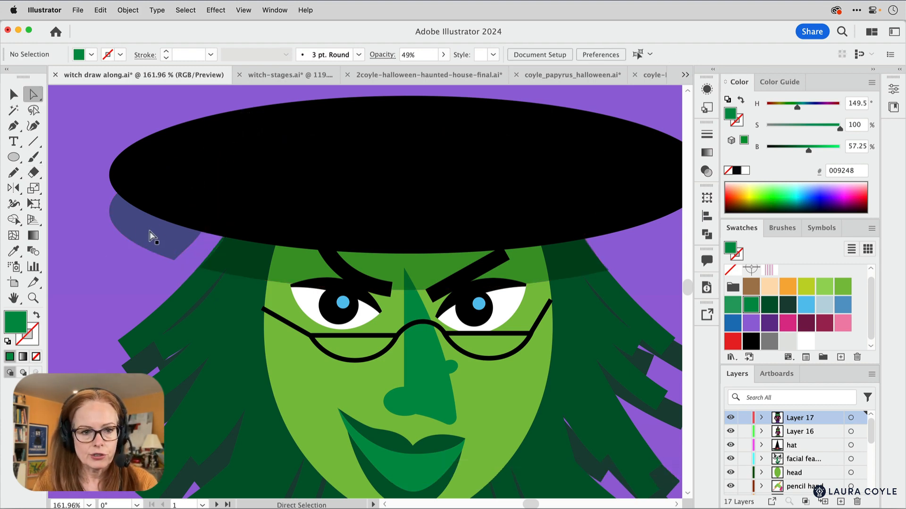
pyautogui.click(152, 237)
pyautogui.press('Delete')
# Widen the trimmed brim shadow slightly to the left so it reaches the outer edge of the hair
pyautogui.click(295, 276)
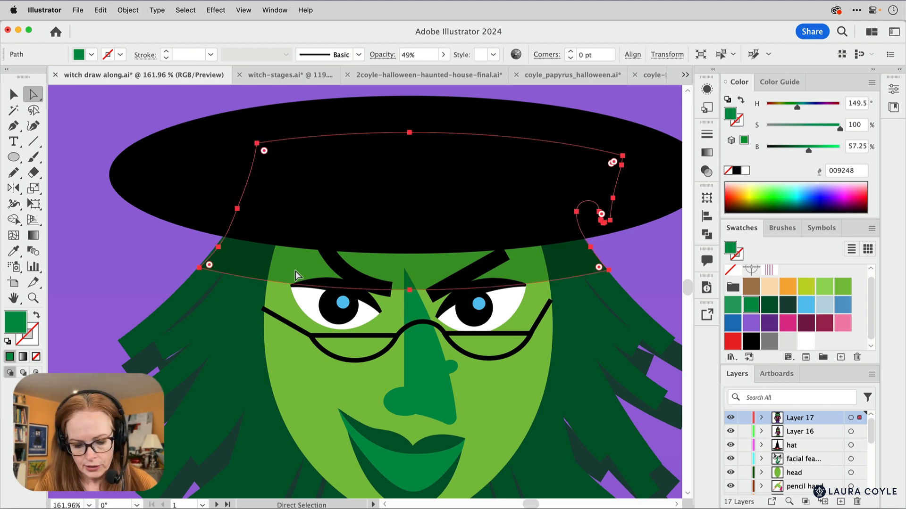
pyautogui.press('v')
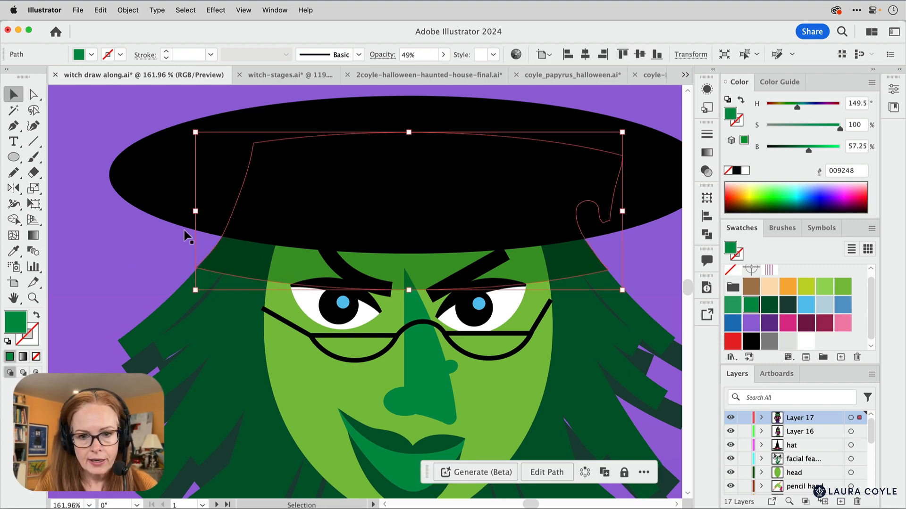
pyautogui.click(118, 268)
pyautogui.keyDown('alt'); pyautogui.keyDown('super'); pyautogui.click(439, 297); pyautogui.keyUp('super'); pyautogui.keyUp('alt')
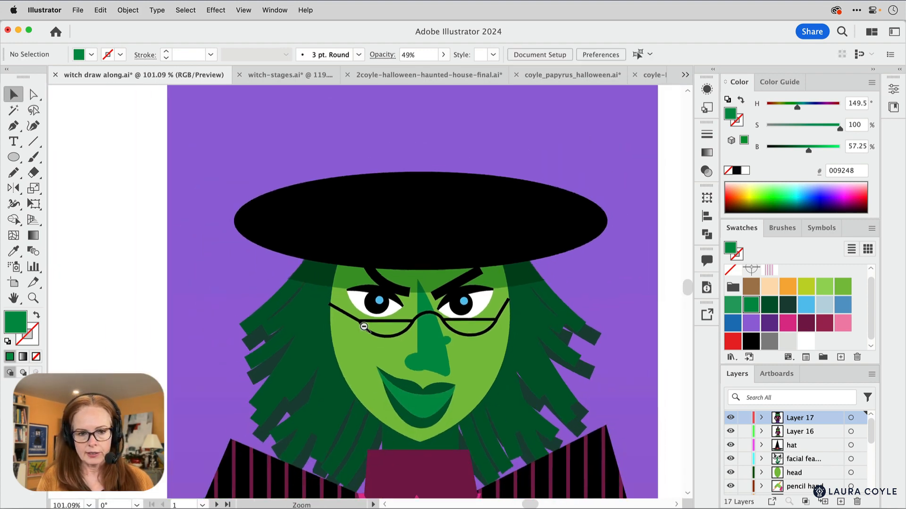
pyautogui.moveTo(398, 355); pyautogui.dragTo(461, 347)
pyautogui.moveTo(502, 335); pyautogui.dragTo(418, 368)
pyautogui.click(524, 192)
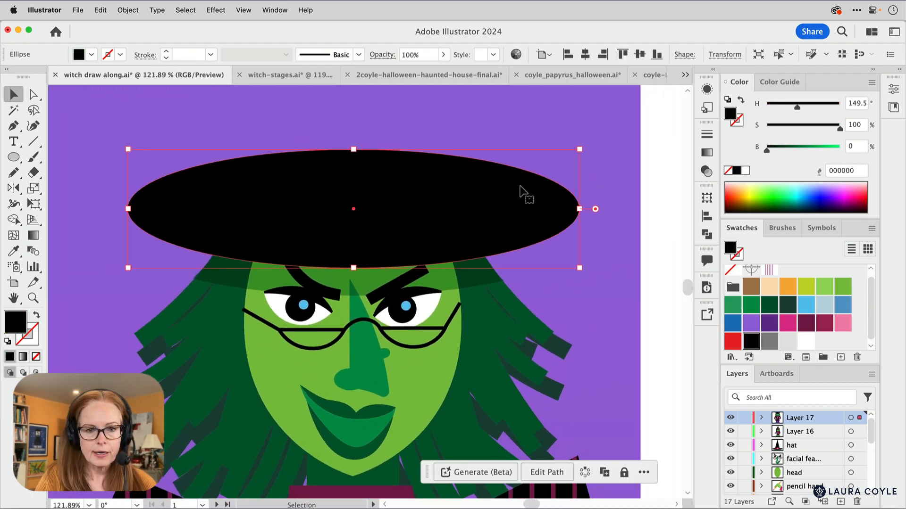
pyautogui.keyDown('alt'); pyautogui.keyDown('super'); pyautogui.click(509, 208); pyautogui.keyUp('super'); pyautogui.keyUp('alt')
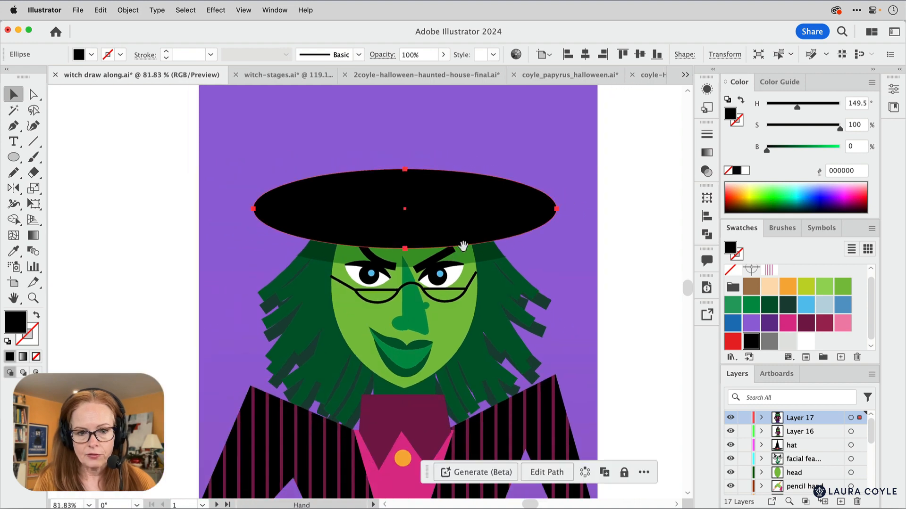
# Draw dark green 15 pt hair strands with the Pencil from under the brim down the left edge of the face, matching an existing strand
pyautogui.moveTo(495, 226); pyautogui.dragTo(436, 283)
pyautogui.moveTo(413, 328); pyautogui.dragTo(488, 279)
pyautogui.moveTo(204, 358); pyautogui.dragTo(294, 247)
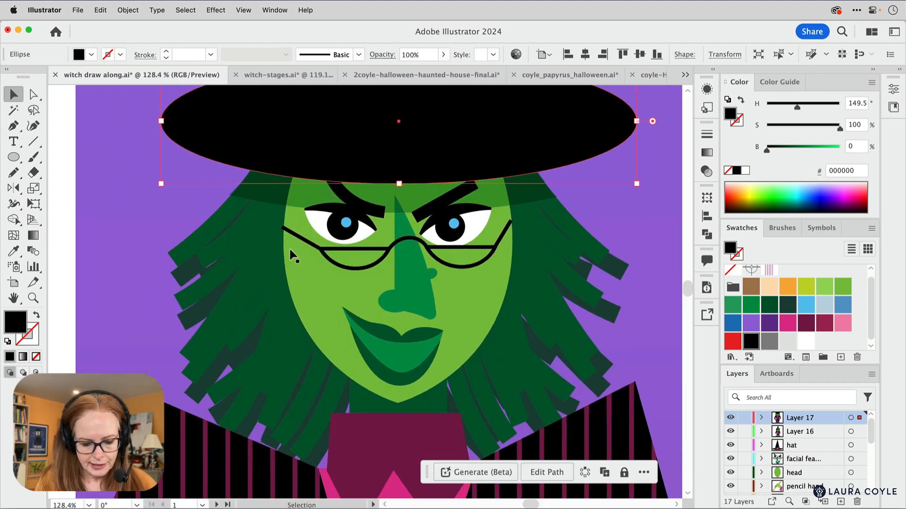
pyautogui.press('a')
pyautogui.click(213, 281)
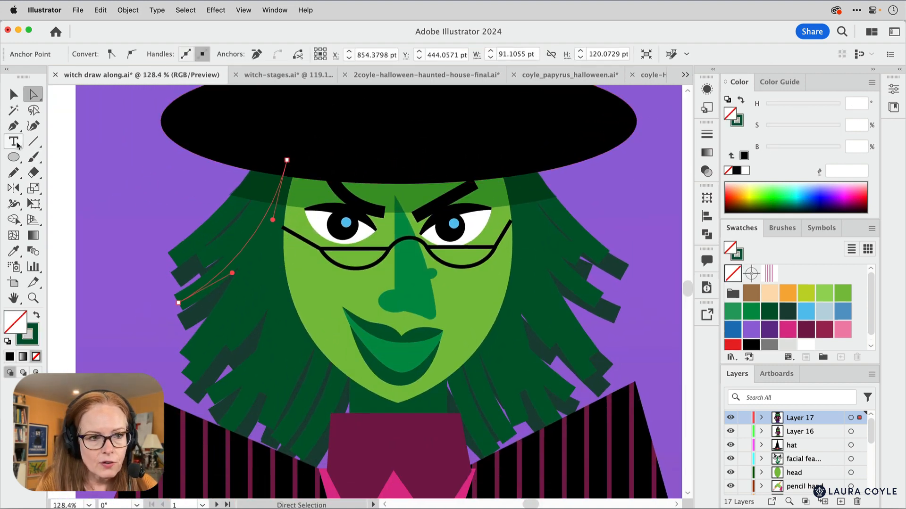
pyautogui.click(14, 172)
pyautogui.moveTo(305, 156); pyautogui.dragTo(254, 318)
pyautogui.moveTo(311, 221); pyautogui.dragTo(286, 389)
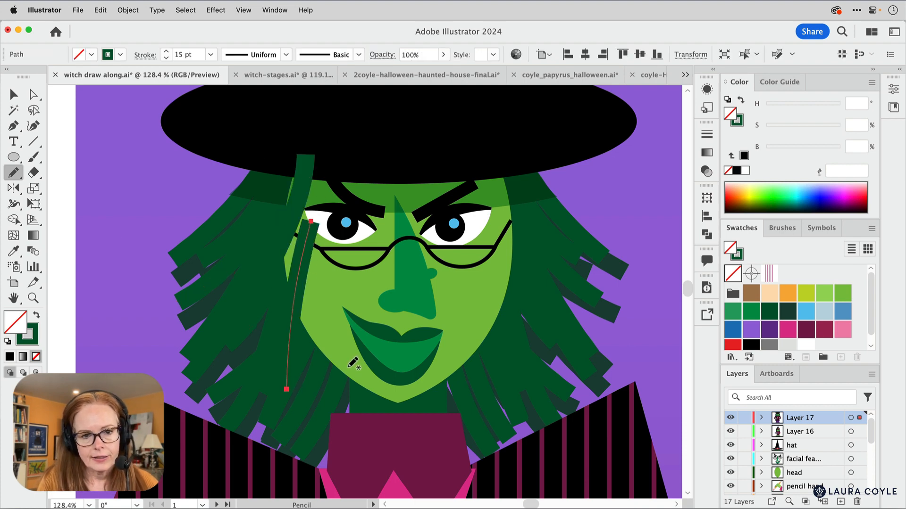
pyautogui.moveTo(304, 175)
pyautogui.mouseDown()
pyautogui.moveTo(301, 283)
pyautogui.moveTo(285, 338)
pyautogui.mouseUp()
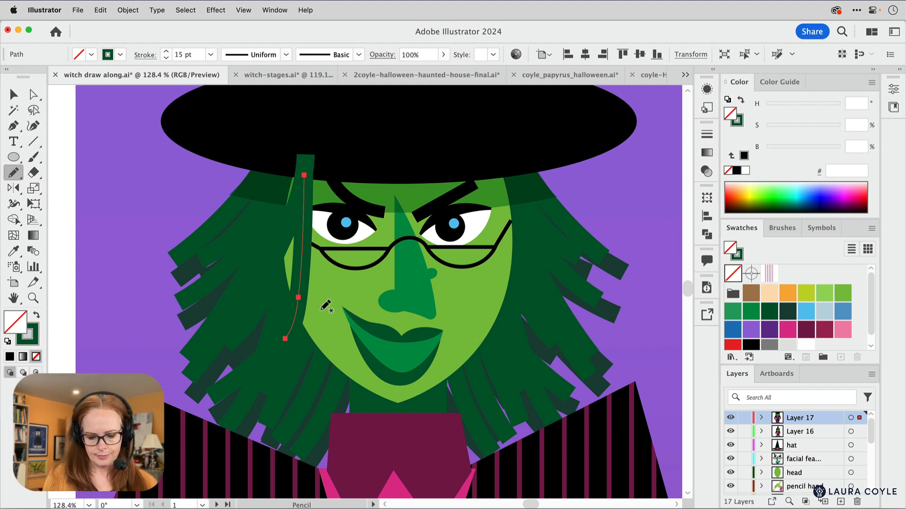
# Bring the hat brim and its shadow in front of the newly drawn hair strands
pyautogui.press('v')
pyautogui.click(540, 119)
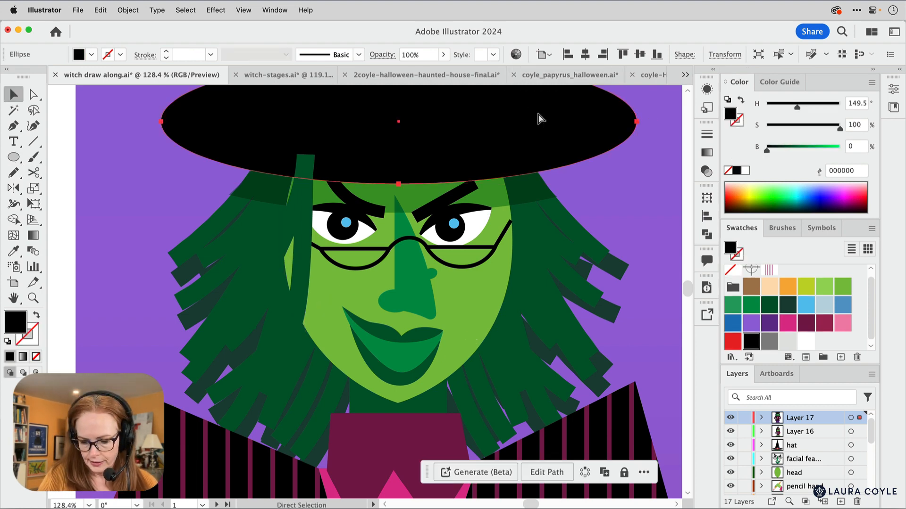
pyautogui.keyDown('shift'); pyautogui.click(494, 195); pyautogui.keyUp('shift')
pyautogui.moveTo(366, 234); pyautogui.dragTo(263, 296)
pyautogui.click(157, 282)
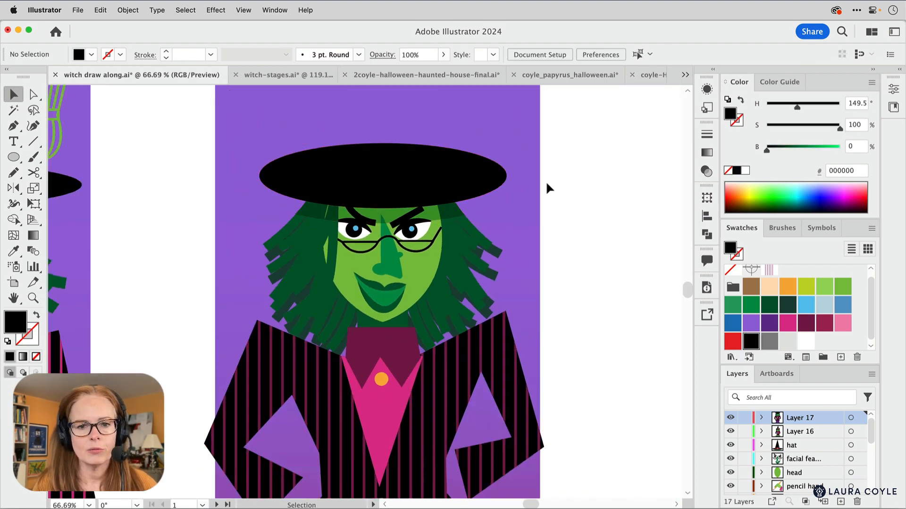
# Draw a tall black triangular hat cone with the Pen tool, from a horizontal base on the brim to a point near the artboard's top
pyautogui.scroll(5, 580, 182)
pyautogui.click(14, 126)
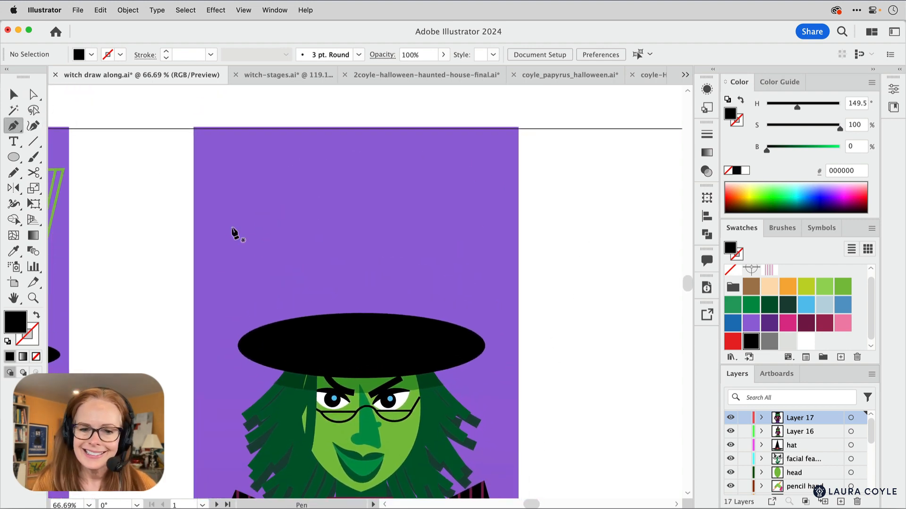
pyautogui.click(303, 350)
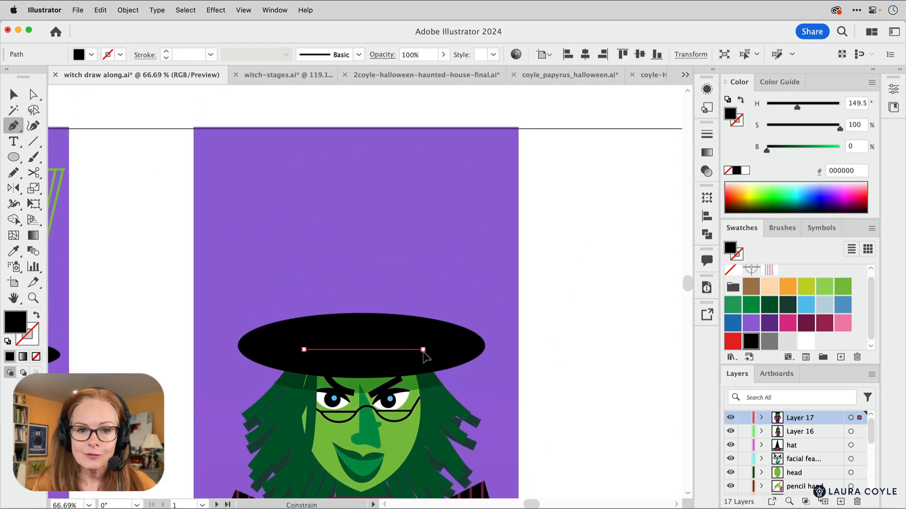
pyautogui.click(423, 350)
pyautogui.click(361, 133)
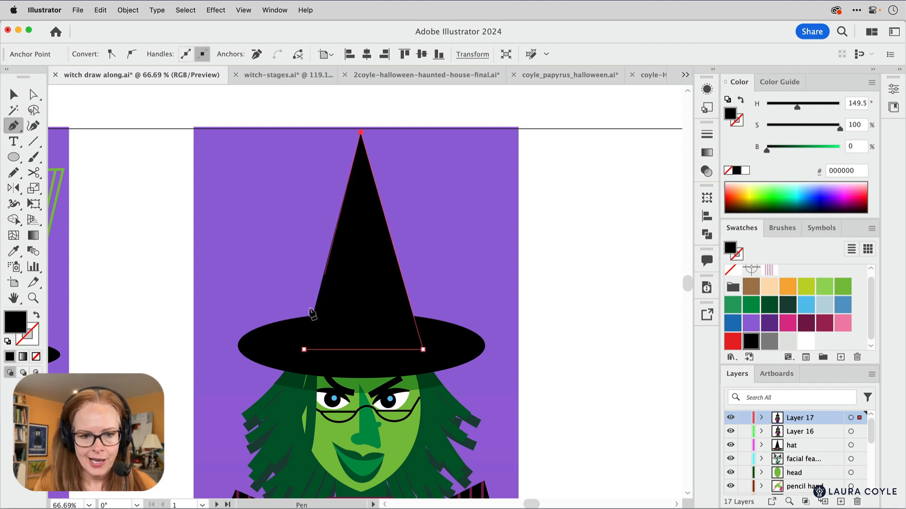
pyautogui.click(304, 350)
# Widen the hat cone on both sides and extend its base slightly lower into the brim
pyautogui.press('v')
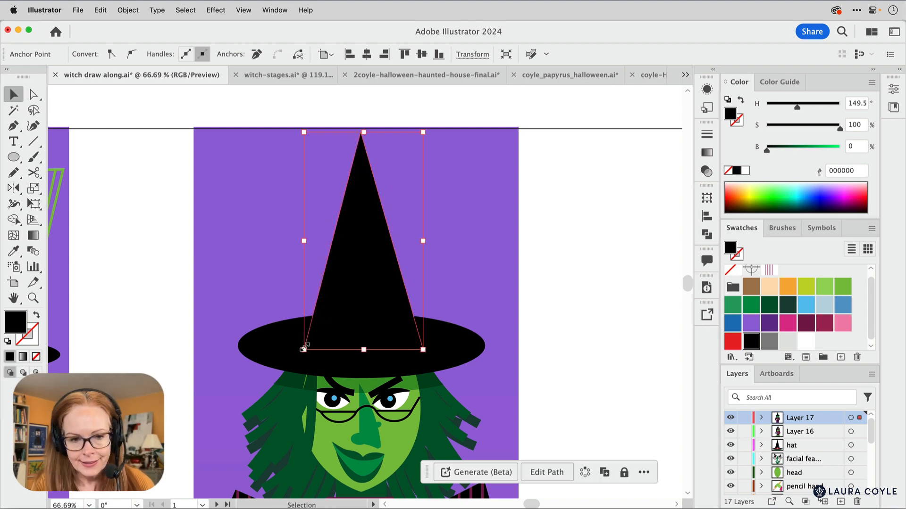
pyautogui.moveTo(305, 242); pyautogui.dragTo(294, 242)
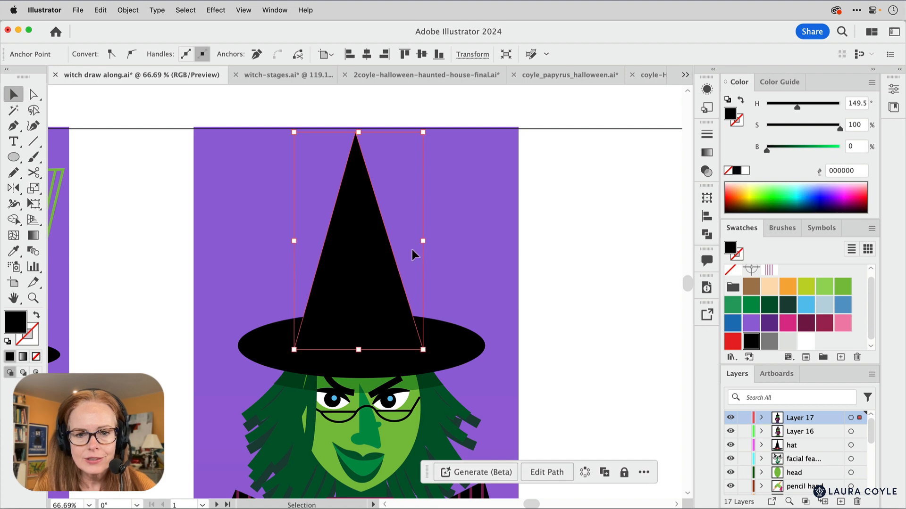
pyautogui.moveTo(423, 245); pyautogui.dragTo(430, 245)
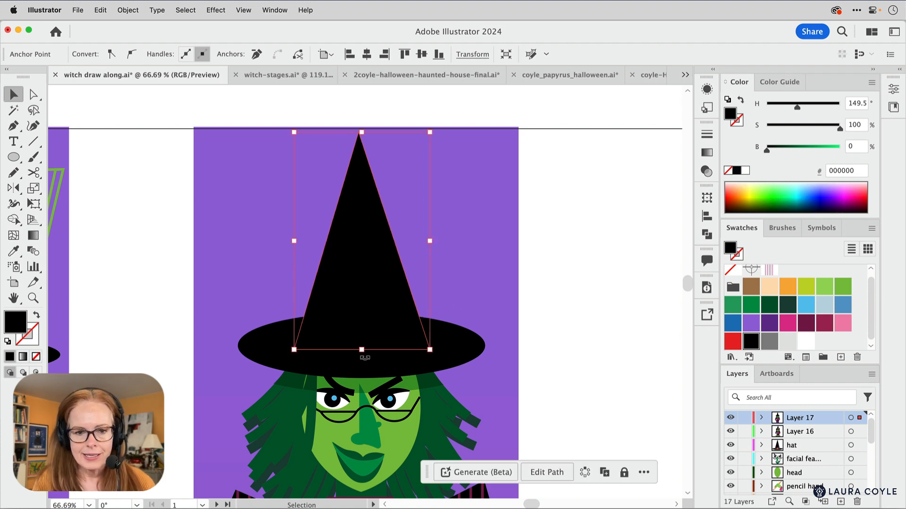
pyautogui.moveTo(360, 352); pyautogui.dragTo(362, 357)
pyautogui.moveTo(295, 244); pyautogui.dragTo(289, 245)
pyautogui.moveTo(430, 244); pyautogui.dragTo(432, 245)
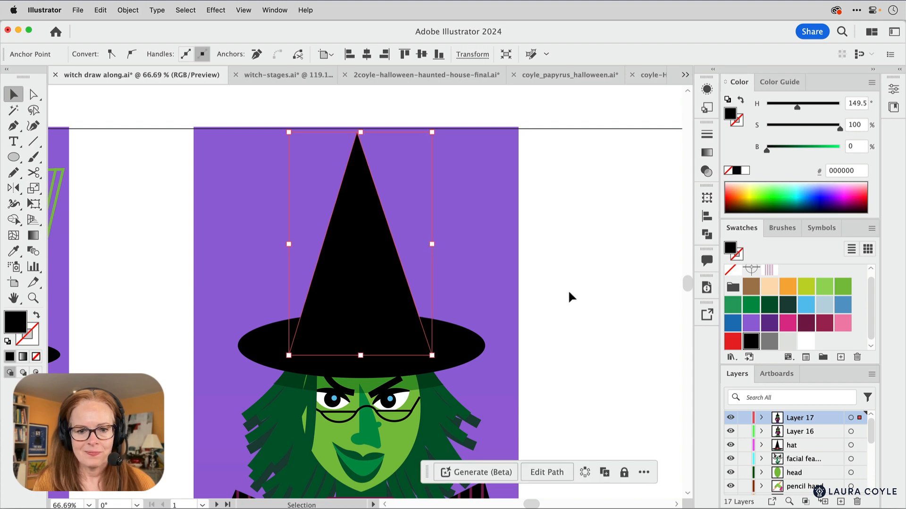
pyautogui.click(569, 298)
pyautogui.moveTo(562, 384); pyautogui.dragTo(569, 188)
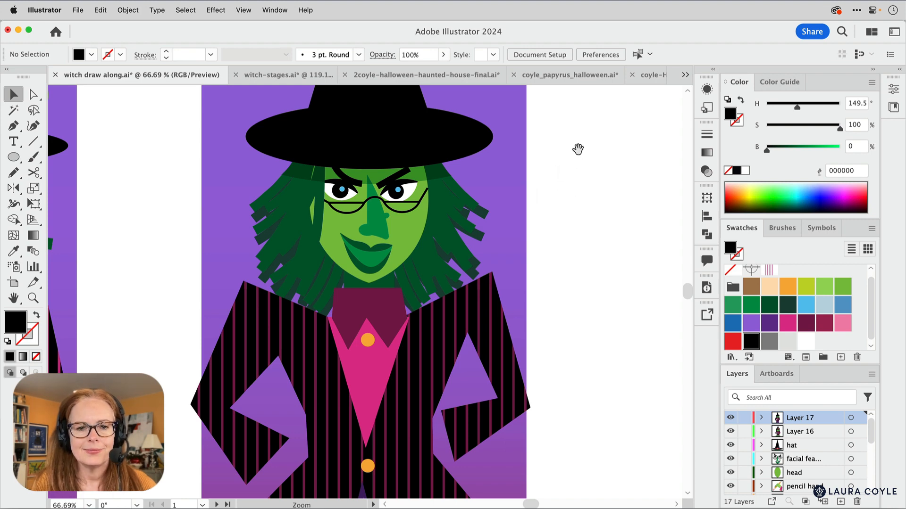
# Draw a shallow, downward-bowed path with the Pen tool across the hat cone just above the brim
pyautogui.moveTo(539, 262); pyautogui.dragTo(576, 271)
pyautogui.moveTo(547, 254); pyautogui.dragTo(604, 338)
pyautogui.press('p')
pyautogui.click(214, 207)
pyautogui.moveTo(310, 227); pyautogui.dragTo(372, 227)
pyautogui.click(402, 206)
pyautogui.press('v')
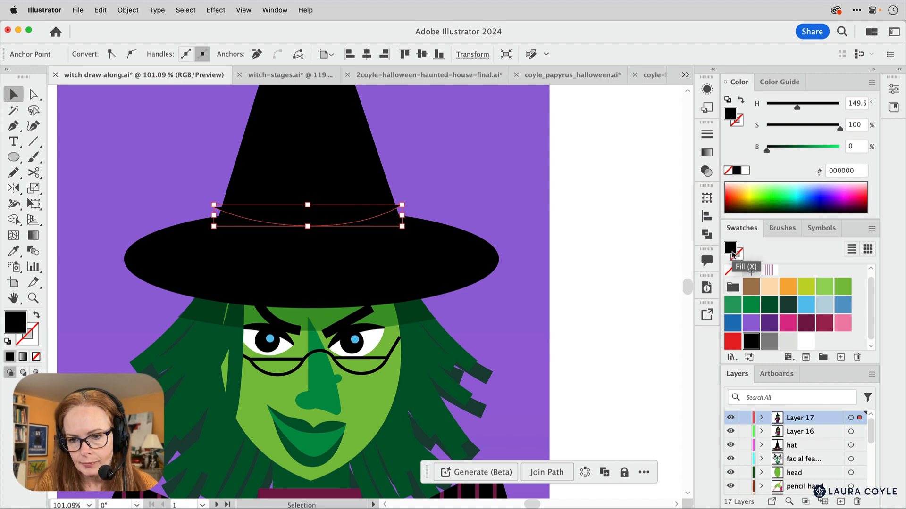
# Remove the curved path's fill and give it a pink DE2F8D stroke with a 44 pt weight
pyautogui.press('/')
pyautogui.press('x')
pyautogui.click(788, 323)
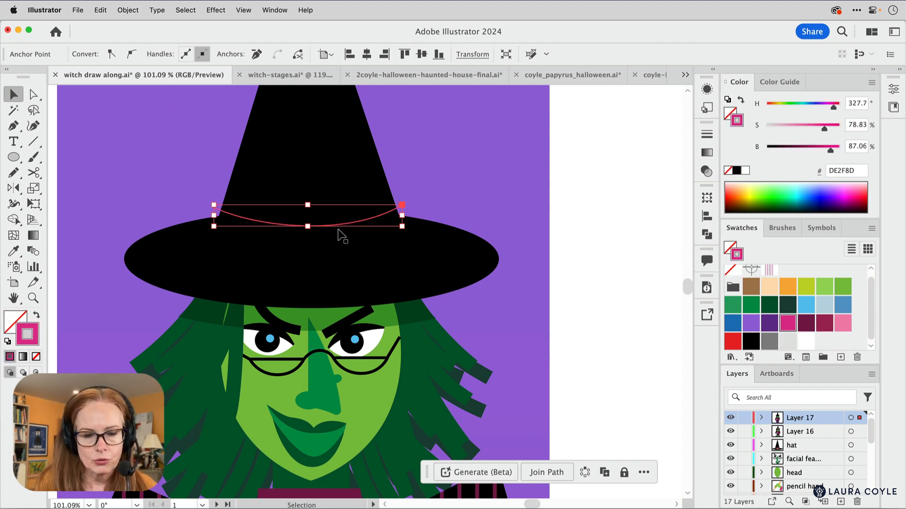
pyautogui.click(707, 135)
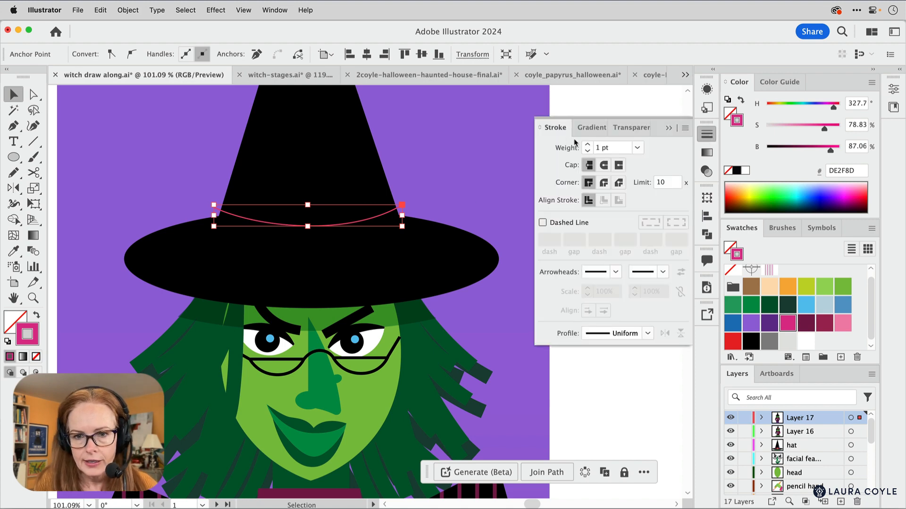
pyautogui.click(589, 147)
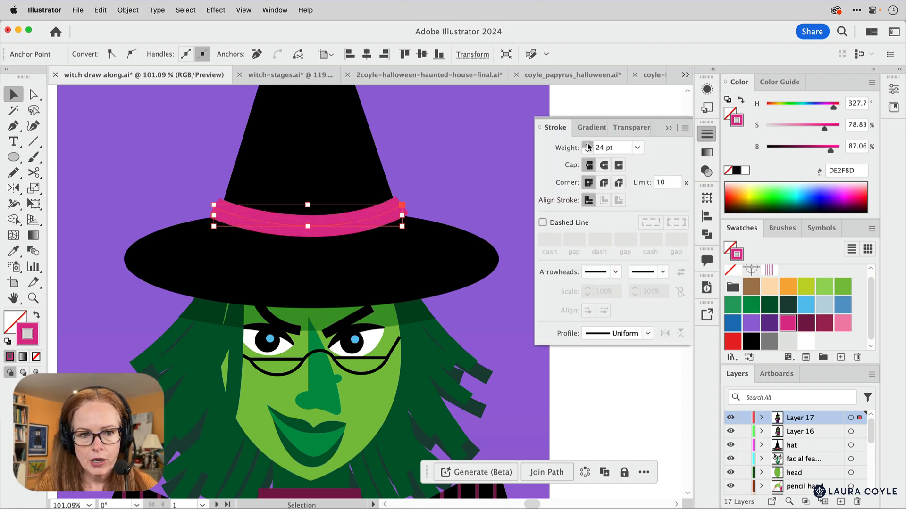
pyautogui.click(588, 147)
pyautogui.click(588, 144)
pyautogui.click(588, 145)
# Widen the pink hatband slightly on both sides and flatten its curve a little
pyautogui.moveTo(402, 216); pyautogui.dragTo(409, 216)
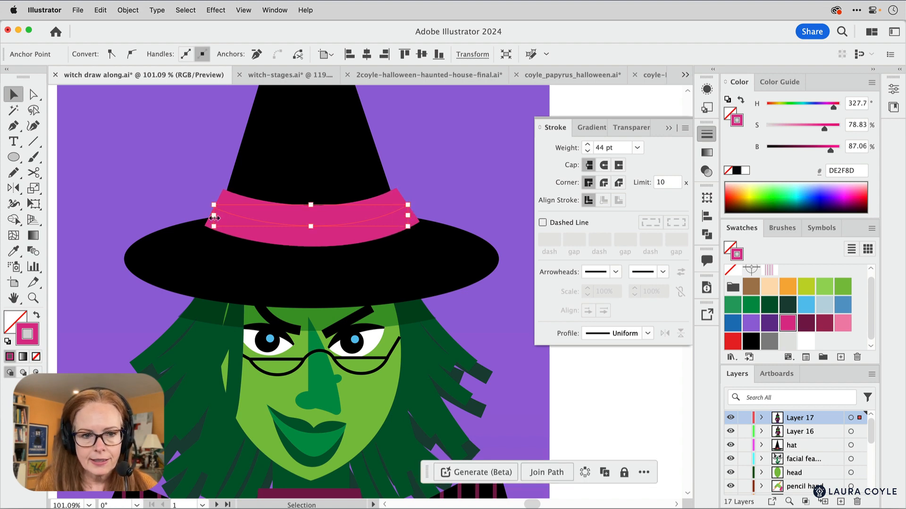
pyautogui.moveTo(213, 216); pyautogui.dragTo(209, 216)
pyautogui.moveTo(308, 225)
pyautogui.mouseDown()
pyautogui.moveTo(309, 208)
pyautogui.moveTo(309, 248)
pyautogui.moveTo(309, 220)
pyautogui.mouseUp()
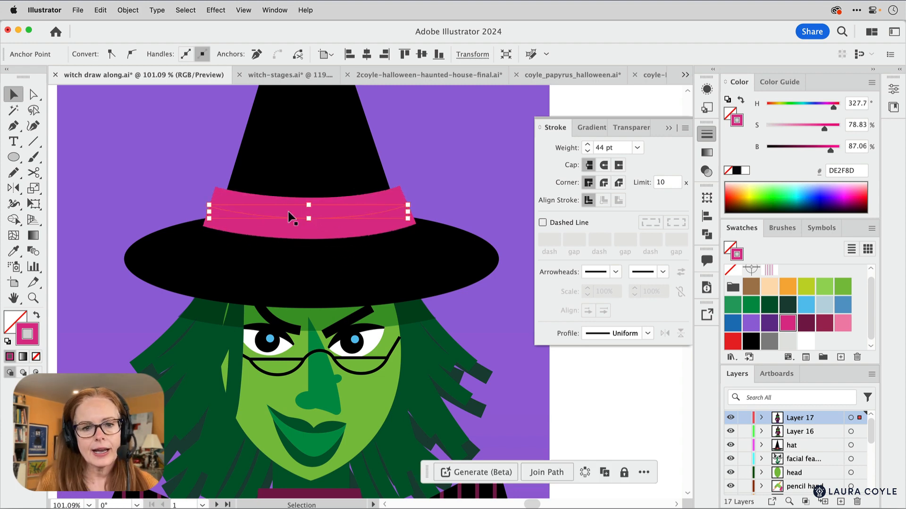
pyautogui.click(668, 128)
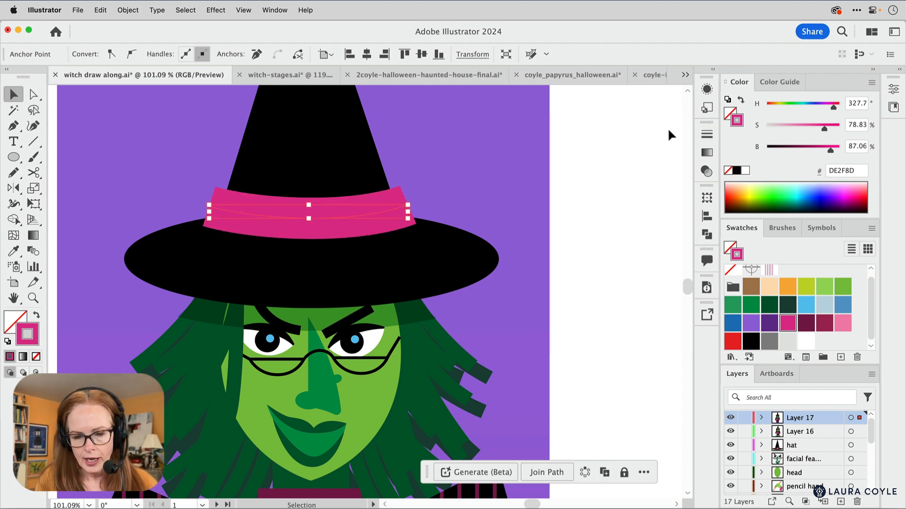
pyautogui.click(632, 292)
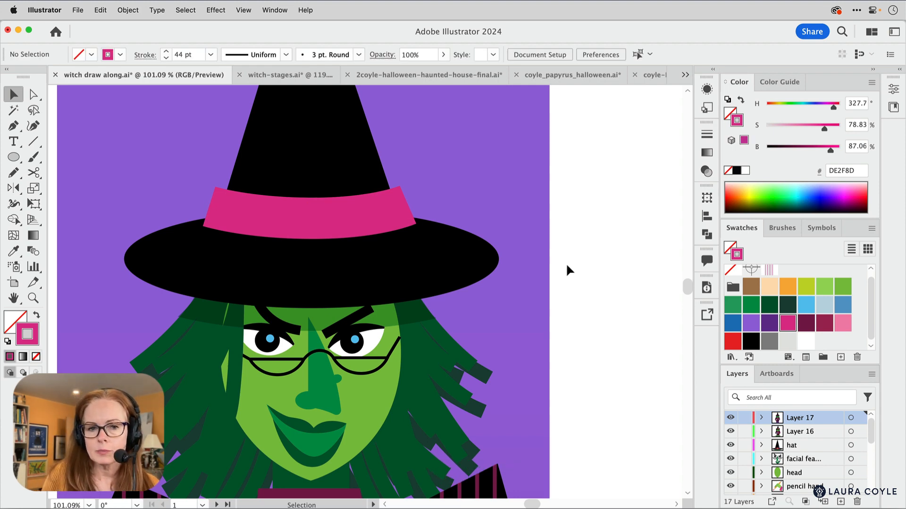
# Expand the hatband's fill and stroke into a filled shape, and position the band slightly lower over the brim
pyautogui.click(328, 221)
pyautogui.moveTo(329, 222); pyautogui.dragTo(329, 231)
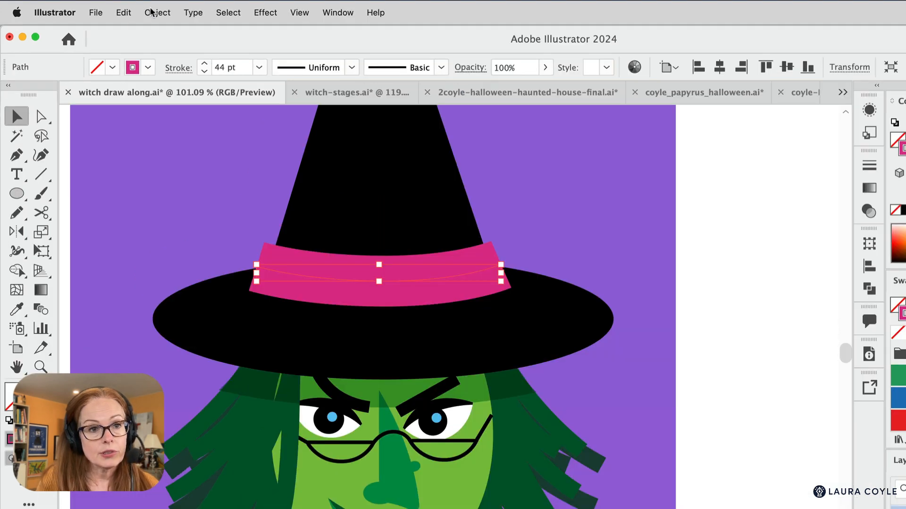
pyautogui.click(152, 13)
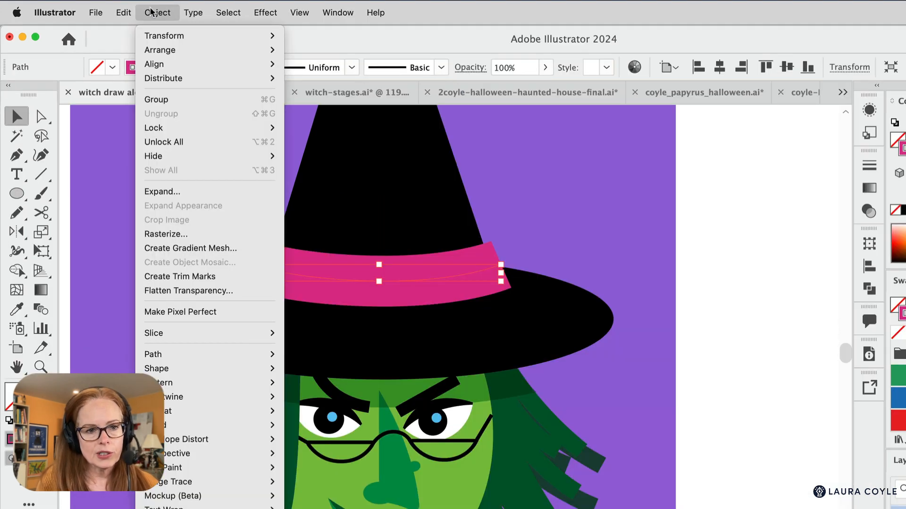
pyautogui.click(183, 191)
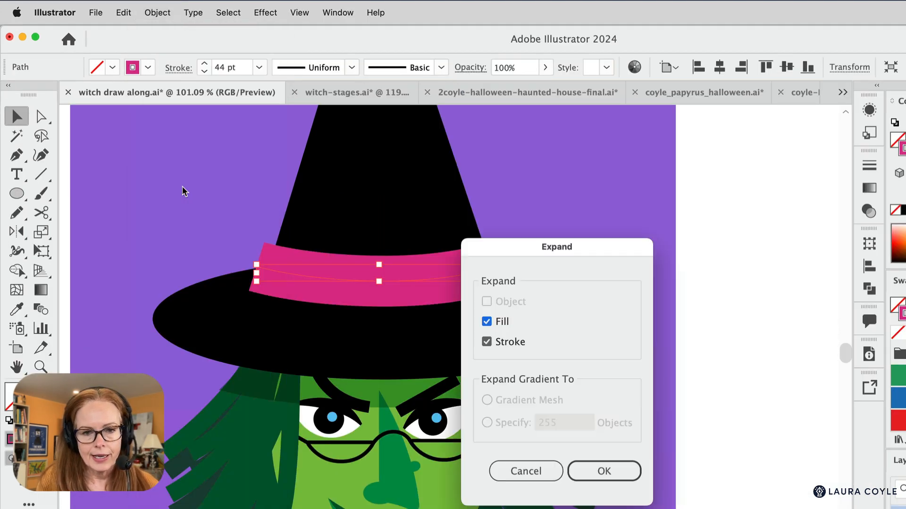
pyautogui.click(639, 480)
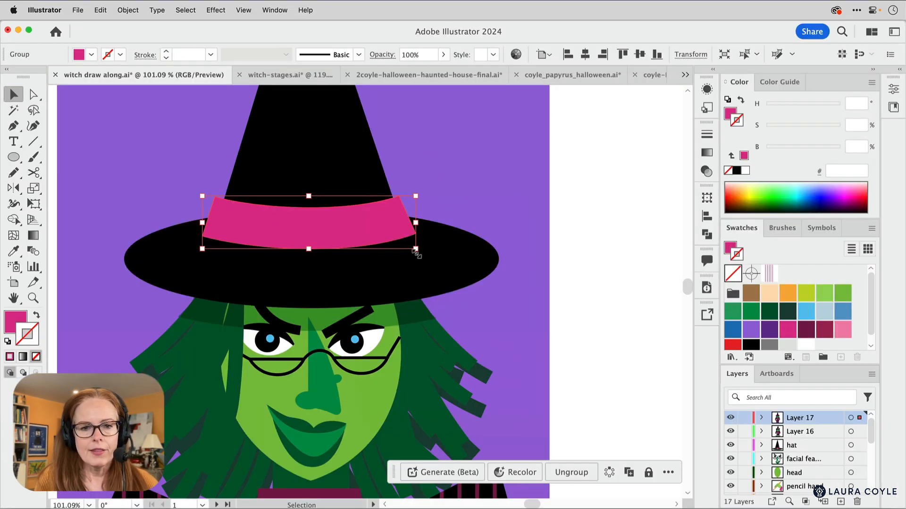
pyautogui.moveTo(334, 228); pyautogui.dragTo(334, 242)
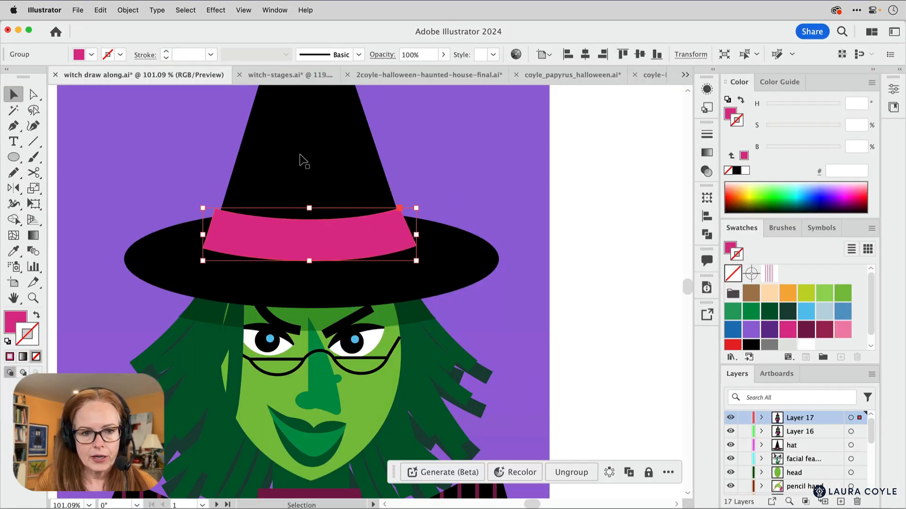
# Trim off the hatband's ends that stick out beyond both sides of the hat cone with the Shape Builder tool
pyautogui.click(300, 157)
pyautogui.keyDown('shift'); pyautogui.click(328, 255); pyautogui.keyUp('shift')
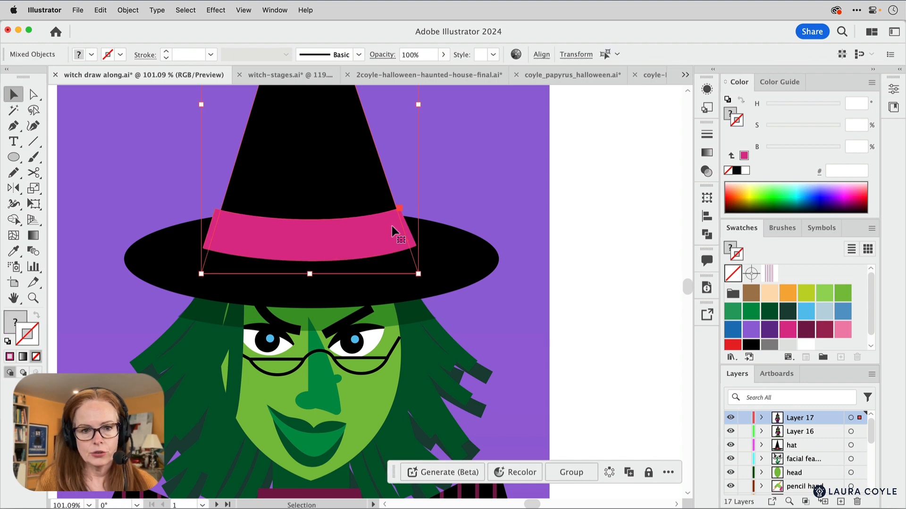
pyautogui.scroll(3, 416, 222)
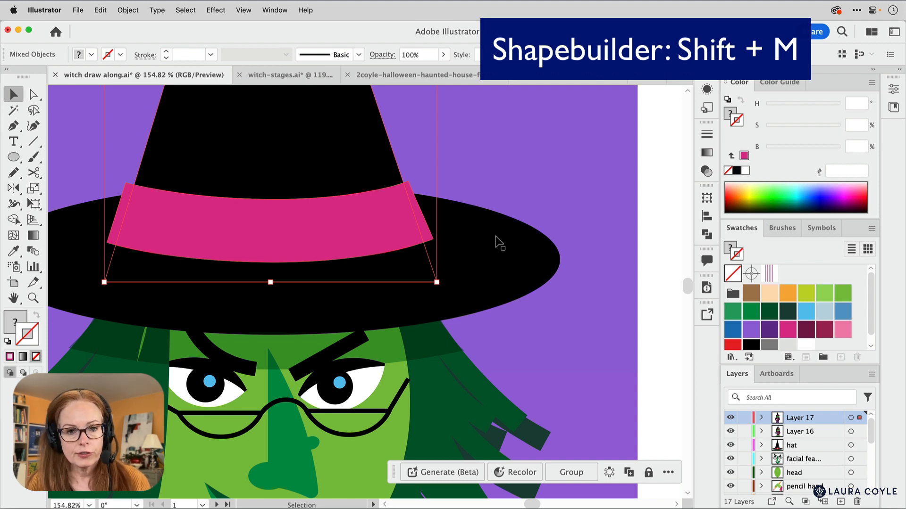
pyautogui.hotkey('shift', 'm')
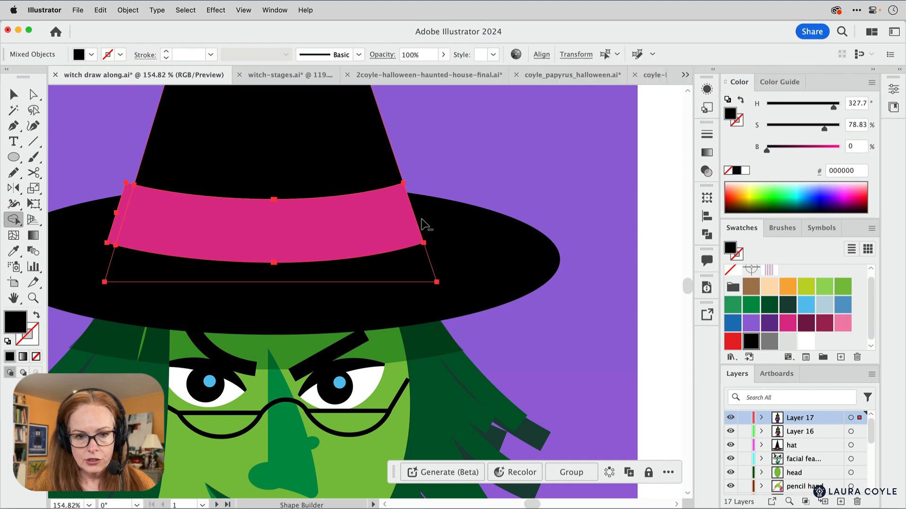
pyautogui.keyDown('alt'); pyautogui.click(424, 226); pyautogui.keyUp('alt')
pyautogui.keyDown('alt'); pyautogui.click(117, 222); pyautogui.keyUp('alt')
pyautogui.press('v')
pyautogui.click(658, 236)
pyautogui.keyDown('alt'); pyautogui.keyDown('super'); pyautogui.click(435, 248); pyautogui.keyUp('super'); pyautogui.keyUp('alt')
# Fill the hatband with a linear gradient using pink DE2F8D in the middle and dark magenta ends, with 78184C at the start
pyautogui.click(411, 239)
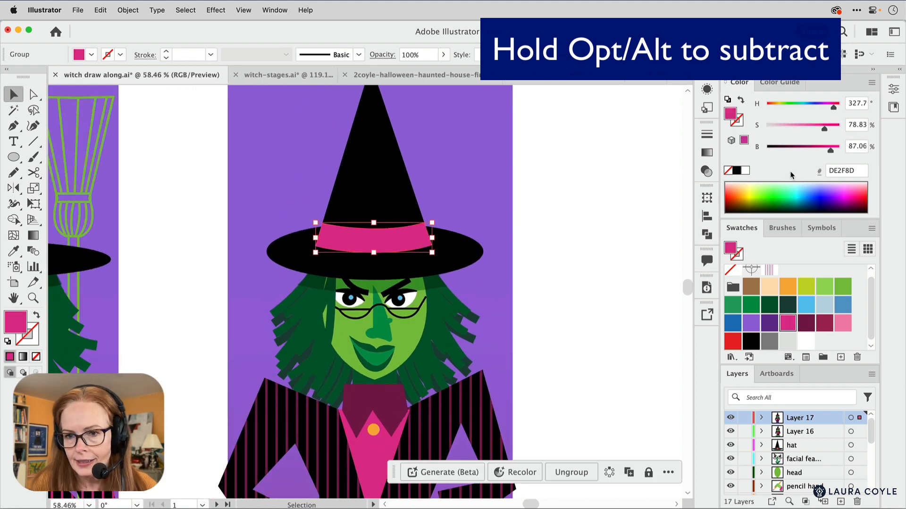
pyautogui.click(705, 153)
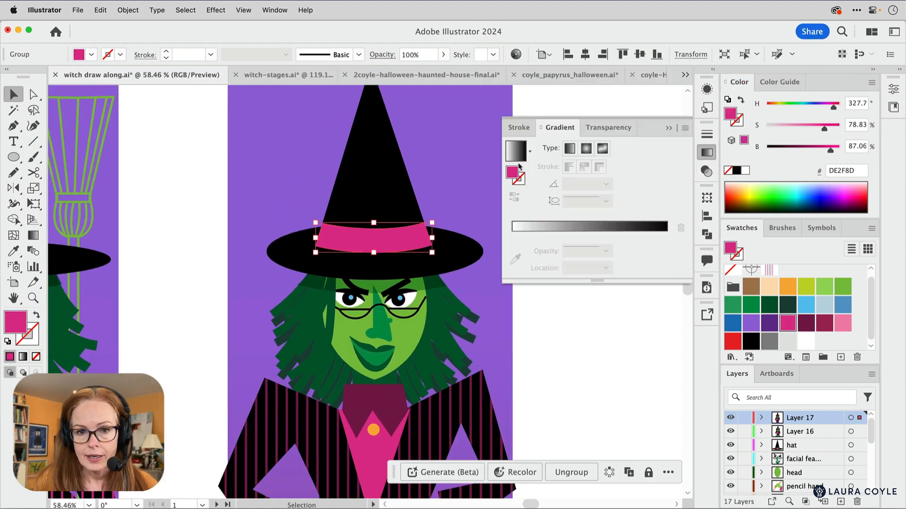
pyautogui.click(515, 151)
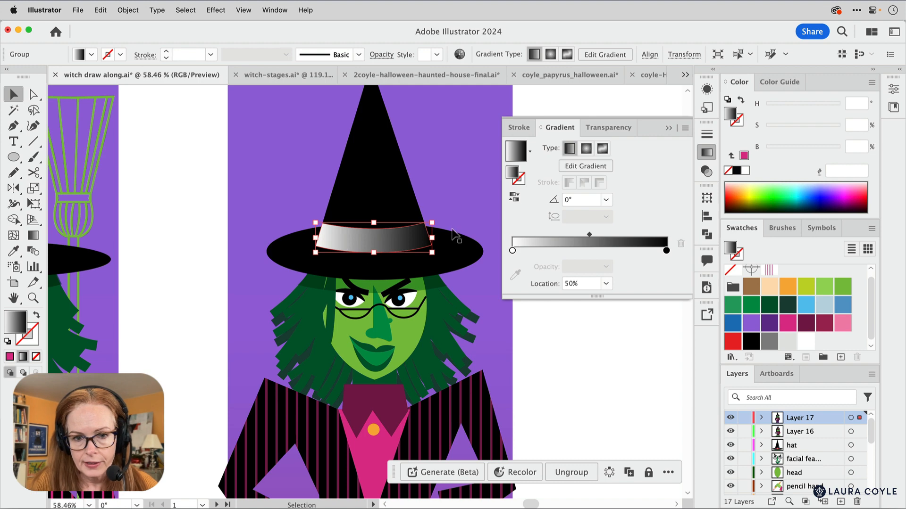
pyautogui.click(591, 252)
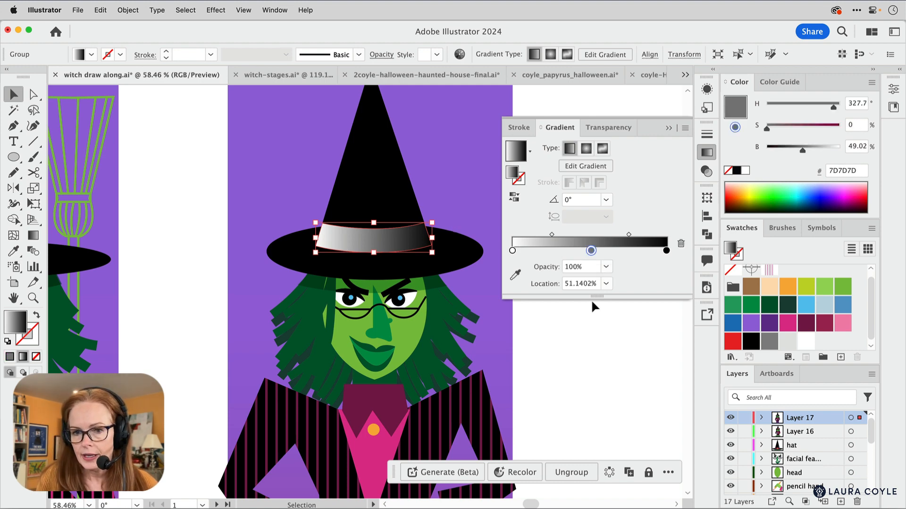
pyautogui.moveTo(785, 328); pyautogui.dragTo(591, 250)
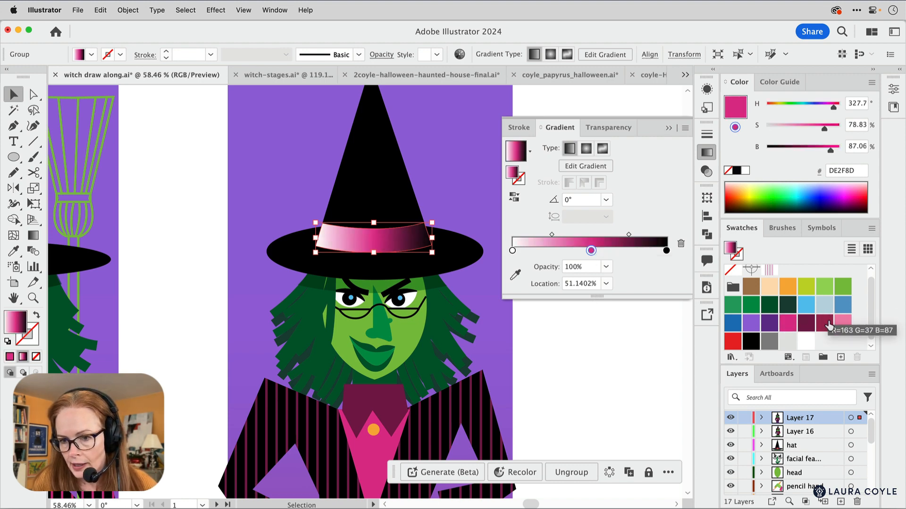
pyautogui.moveTo(824, 323); pyautogui.dragTo(512, 251)
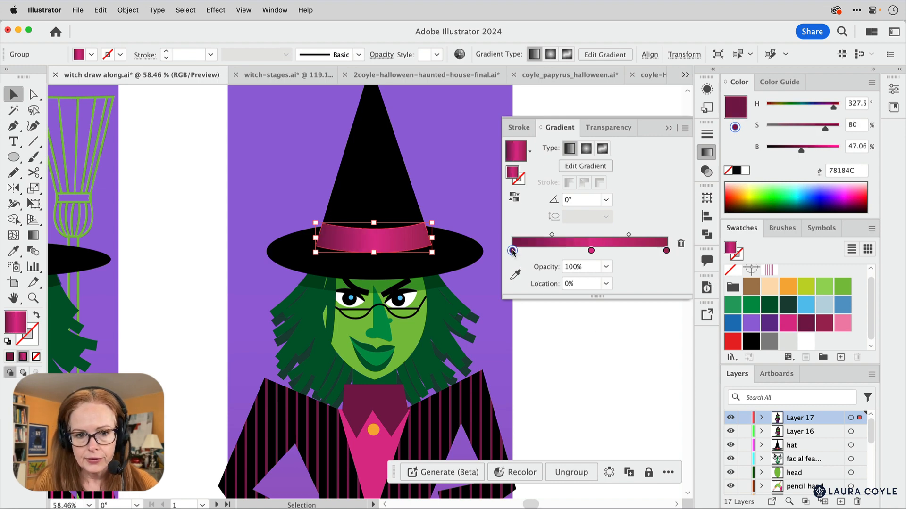
# Shift both midpoints of the hatband's gradient slightly outward, setting the second one to about 61%
pyautogui.click(550, 235)
pyautogui.moveTo(629, 235); pyautogui.dragTo(637, 235)
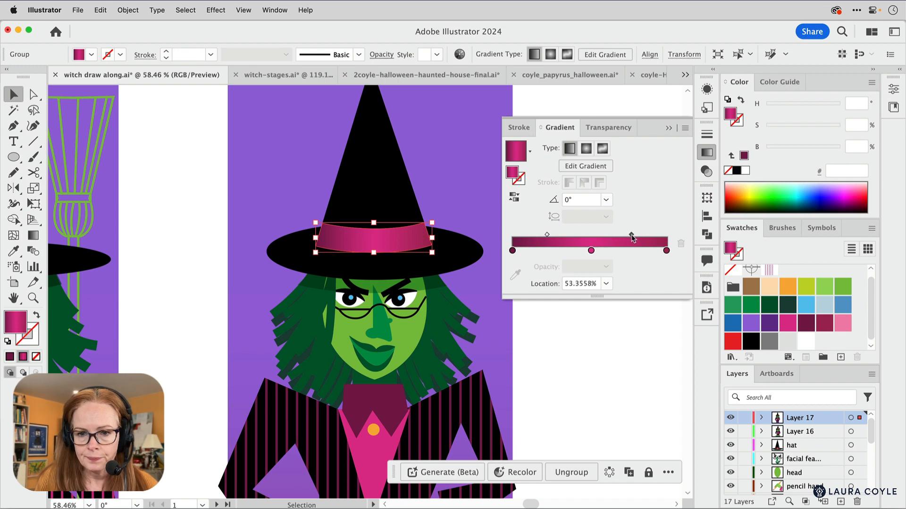
pyautogui.click(632, 358)
pyautogui.moveTo(376, 352); pyautogui.dragTo(516, 319)
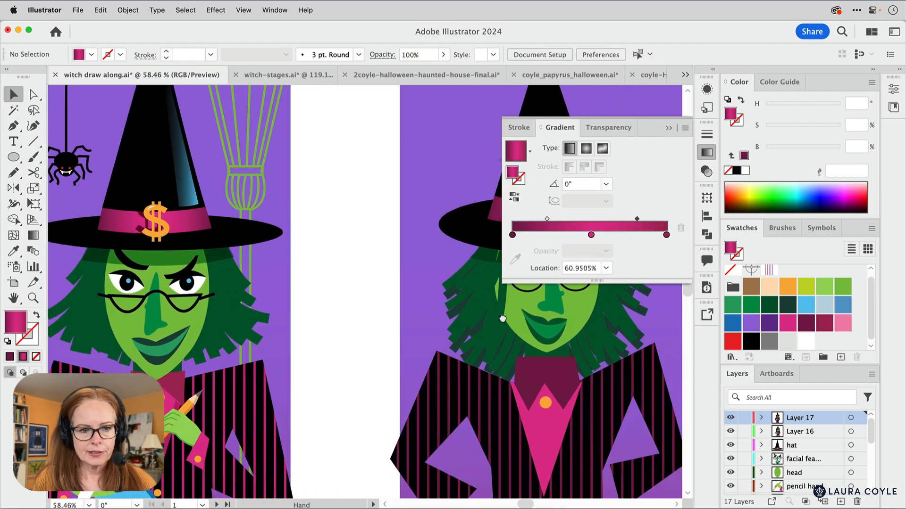
pyautogui.click(668, 129)
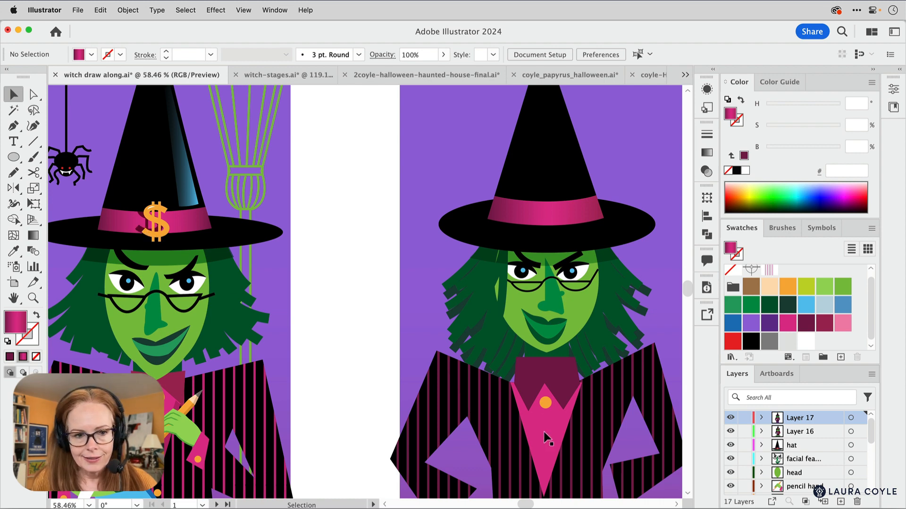
# Draw a small upright rectangle on the empty canvas beside the witch and fill it with light blue
pyautogui.moveTo(486, 429); pyautogui.dragTo(507, 272)
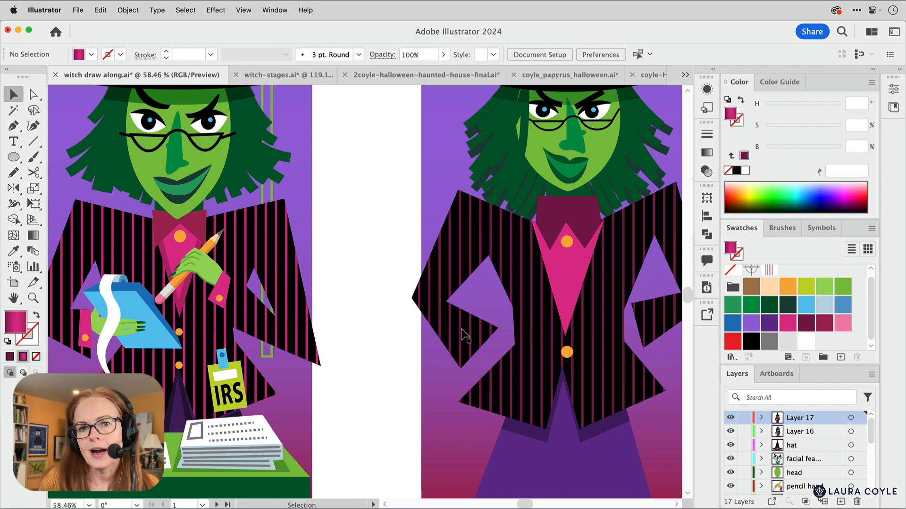
pyautogui.moveTo(548, 281); pyautogui.dragTo(240, 311)
pyautogui.moveTo(17, 160); pyautogui.dragTo(48, 156)
pyautogui.moveTo(465, 210); pyautogui.dragTo(523, 288)
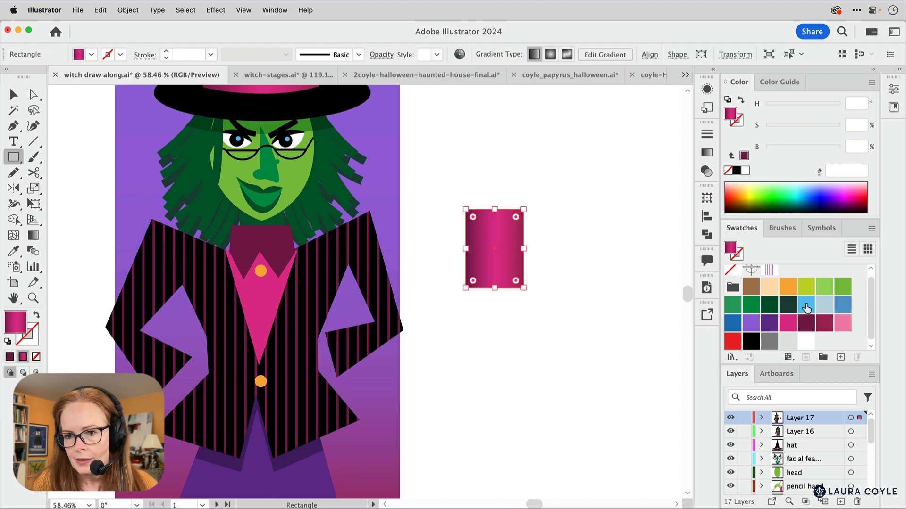
pyautogui.click(806, 304)
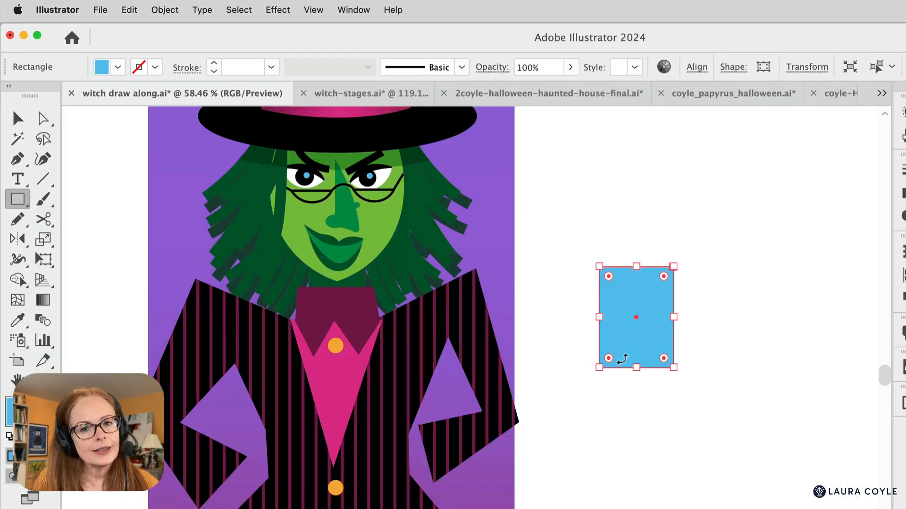
# Apply the classic 3D Extrude & Bevel effect to the blue rectangle with a custom rotation of -61°, 27° and -1°
pyautogui.click(278, 9)
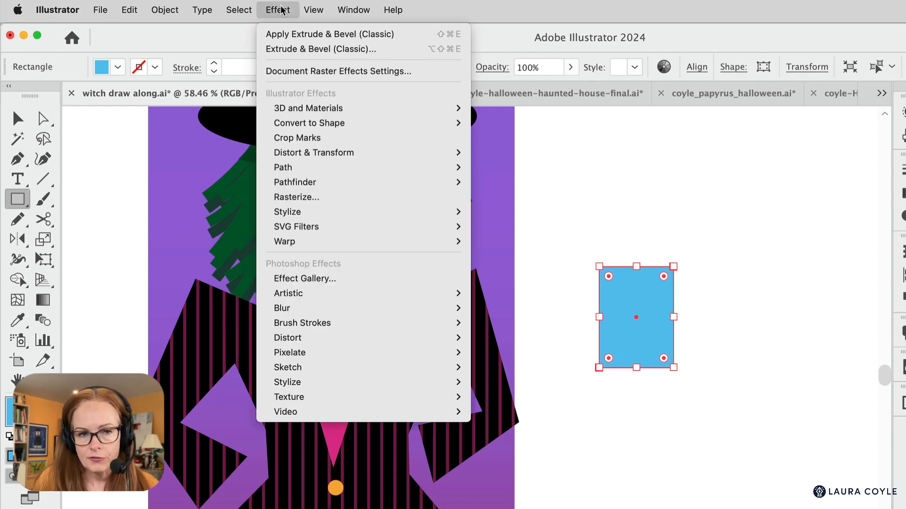
pyautogui.moveTo(314, 108)
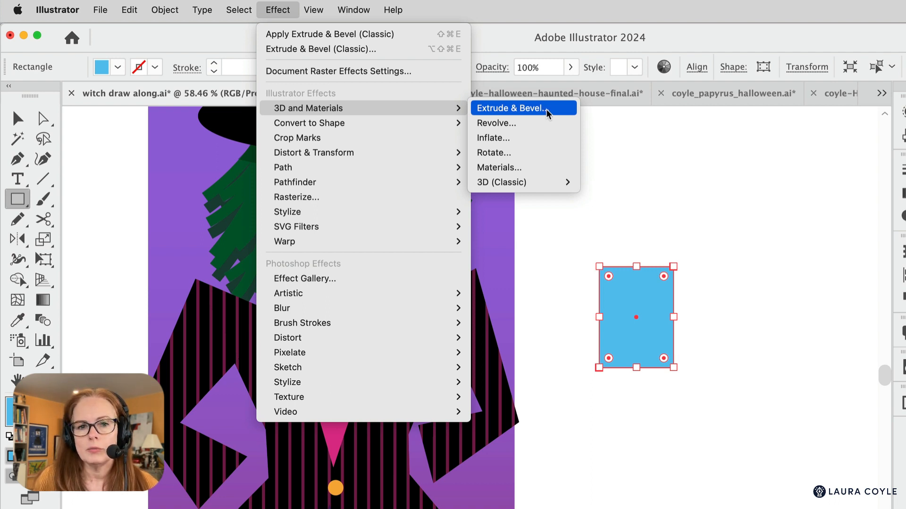
pyautogui.moveTo(551, 185)
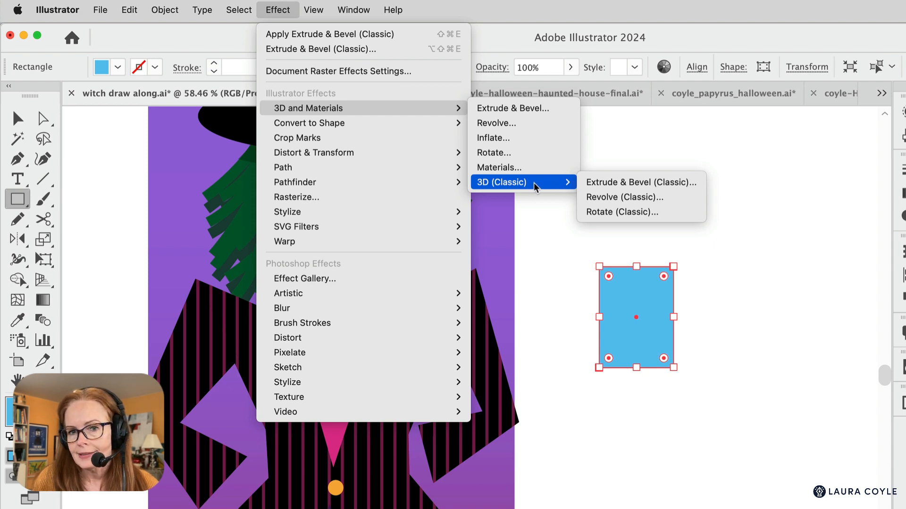
pyautogui.click(603, 184)
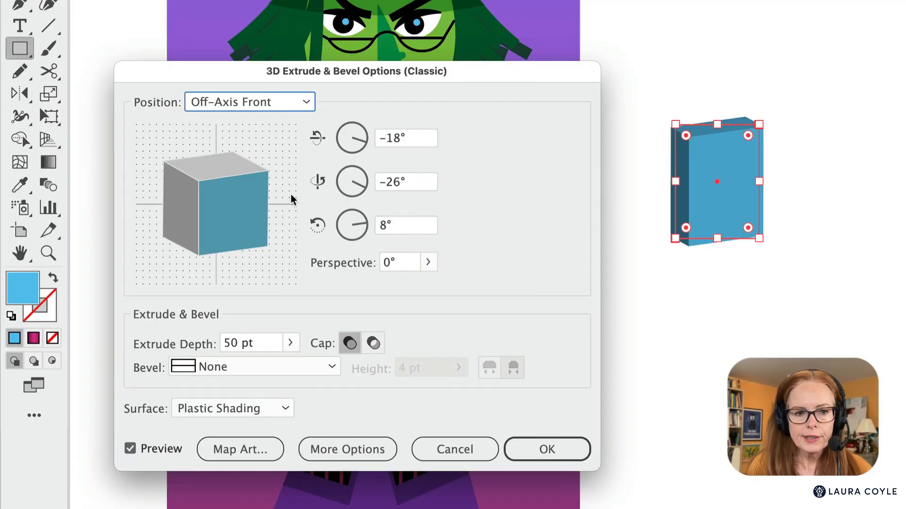
pyautogui.moveTo(222, 214); pyautogui.dragTo(180, 257)
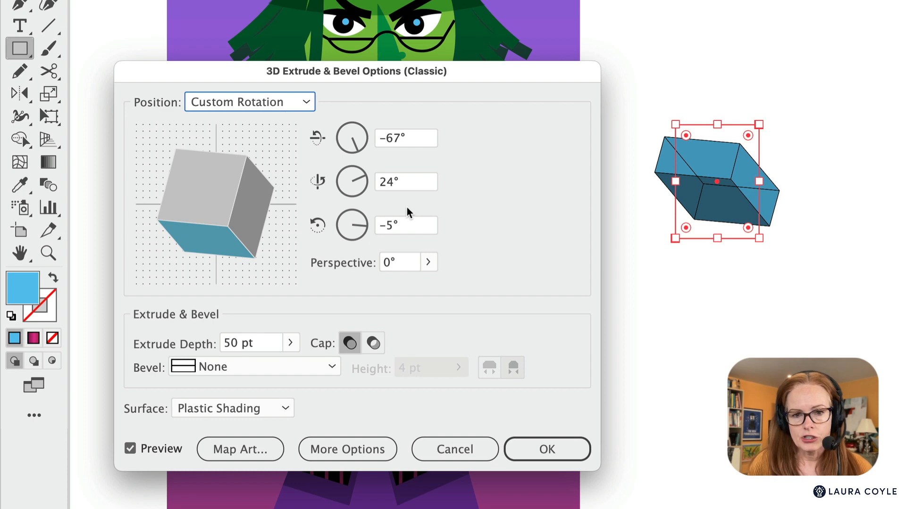
pyautogui.moveTo(232, 243); pyautogui.dragTo(229, 236)
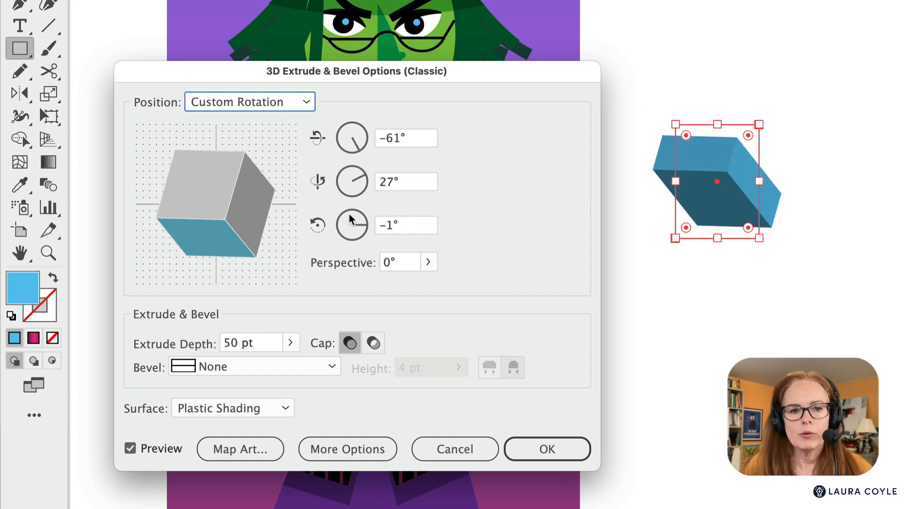
# Set the notepad's extrude depth to 23 pt and apply the 3D effect
pyautogui.click(256, 342)
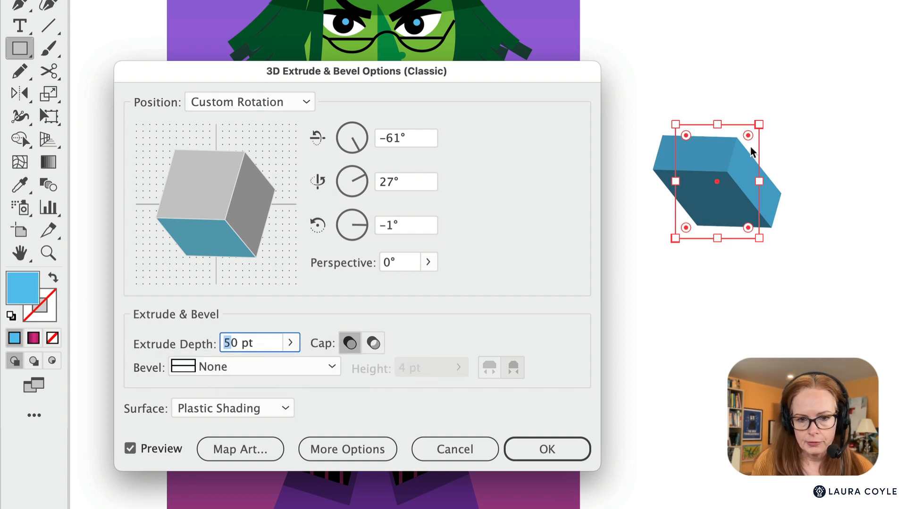
pyautogui.write('3')
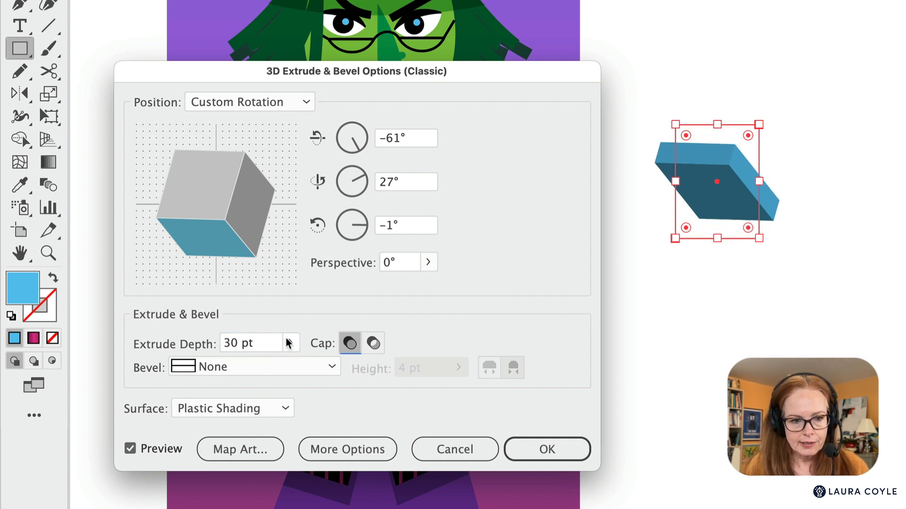
pyautogui.press('Down')
pyautogui.press('Down')
pyautogui.press('Down')
pyautogui.press('Down')
pyautogui.press('Down')
pyautogui.press('Down')
pyautogui.press('Down')
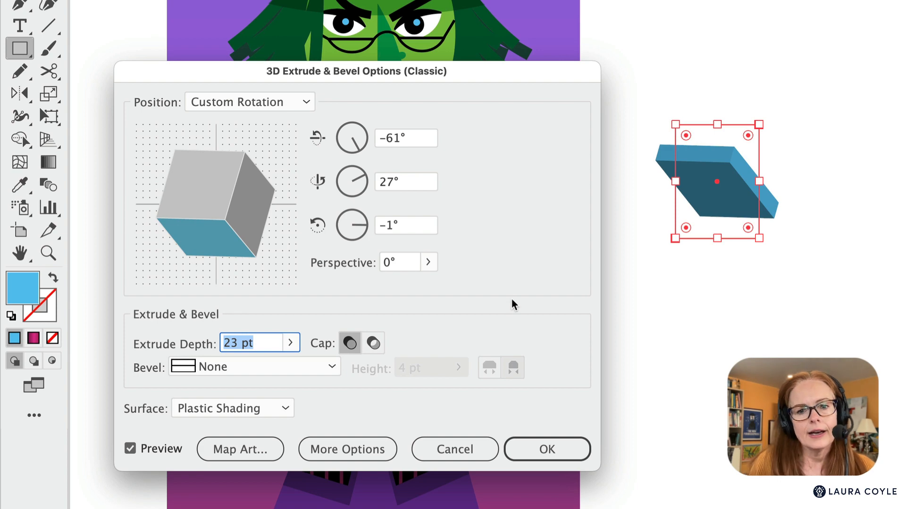
pyautogui.click(522, 449)
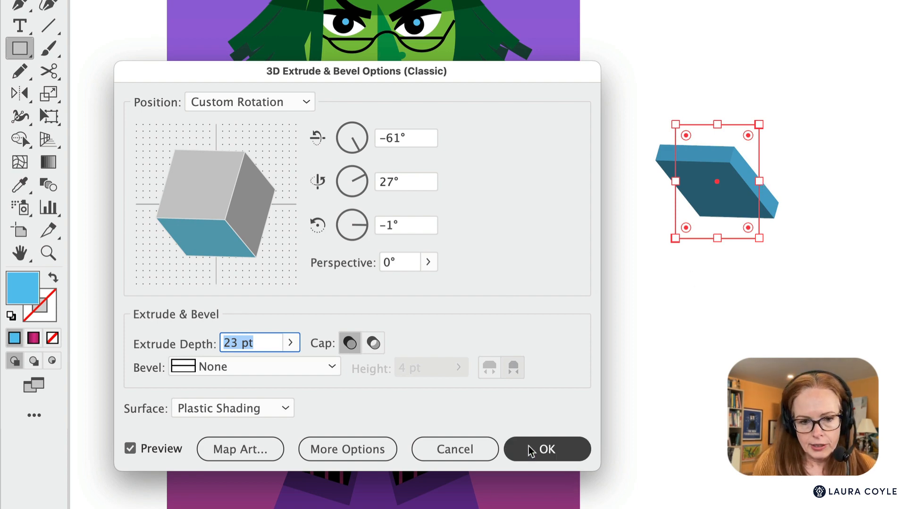
# Edit the notepad's applied 3D Extrude & Bevel effect and change its surface rendering to No Shading
pyautogui.moveTo(766, 189); pyautogui.dragTo(774, 189)
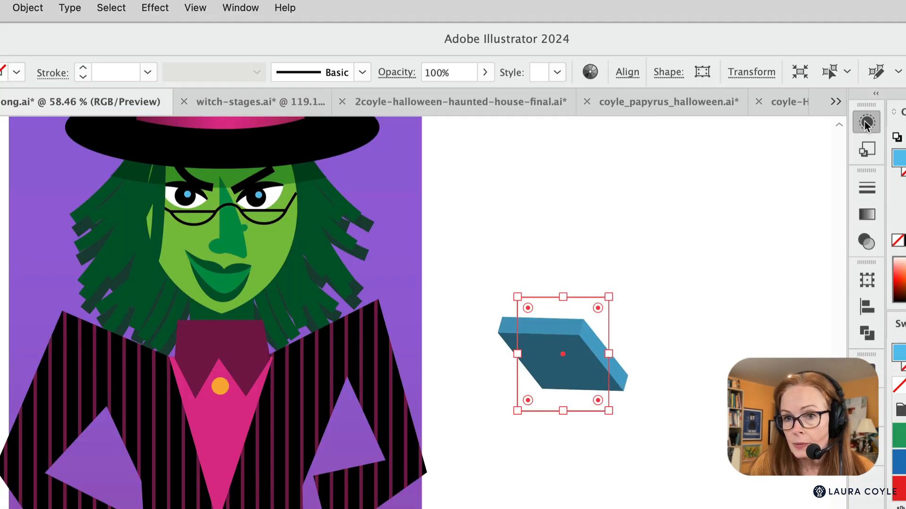
pyautogui.click(866, 122)
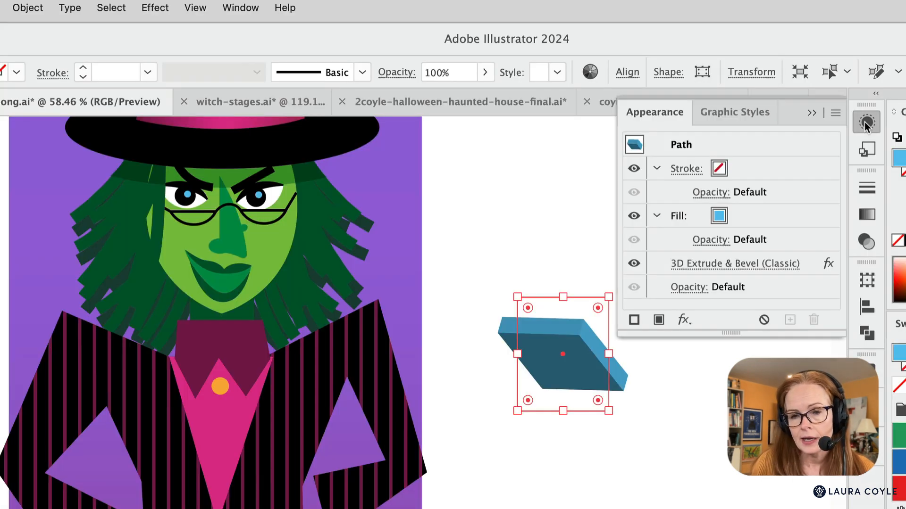
pyautogui.click(773, 266)
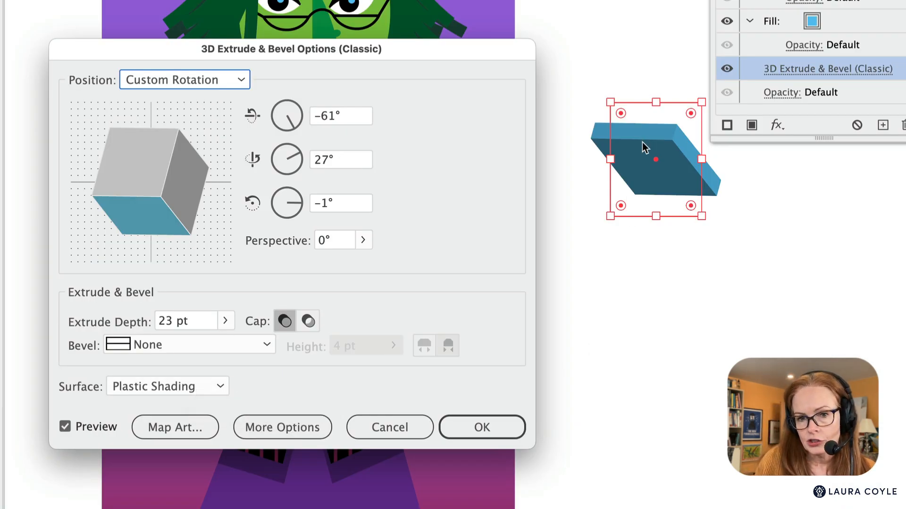
pyautogui.click(219, 388)
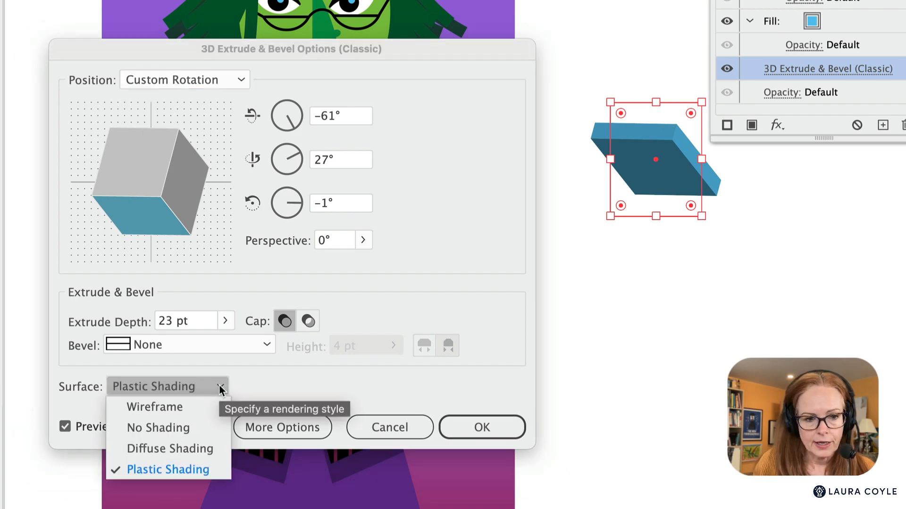
pyautogui.click(191, 433)
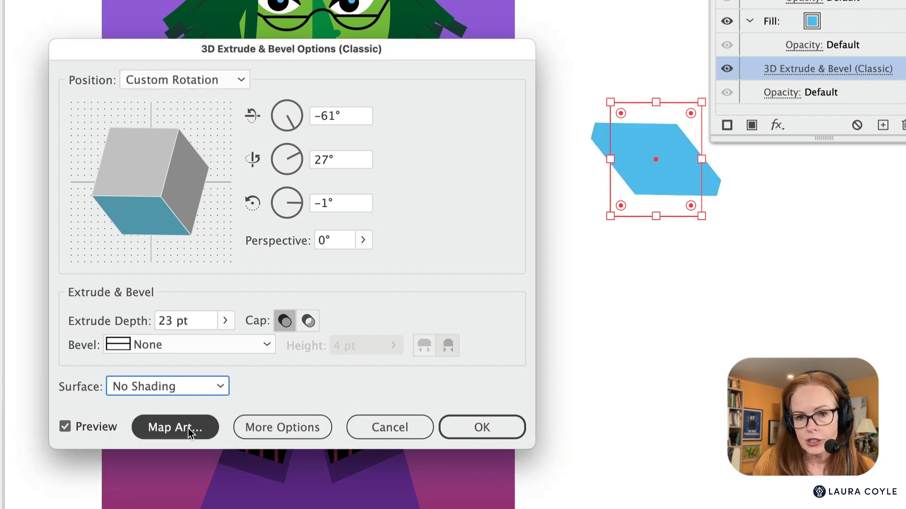
pyautogui.click(481, 428)
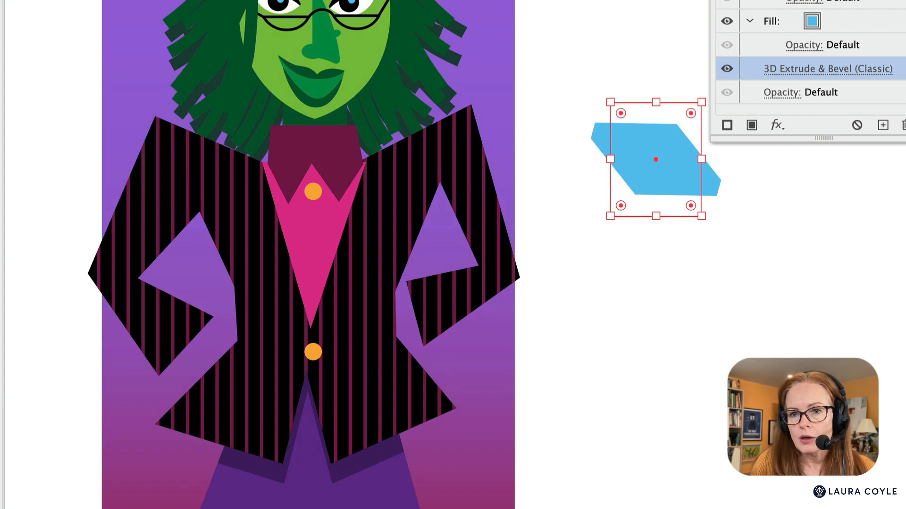
# Expand the notepad's 3D appearance into separate editable shapes
pyautogui.hotkey('shift', 'F6')
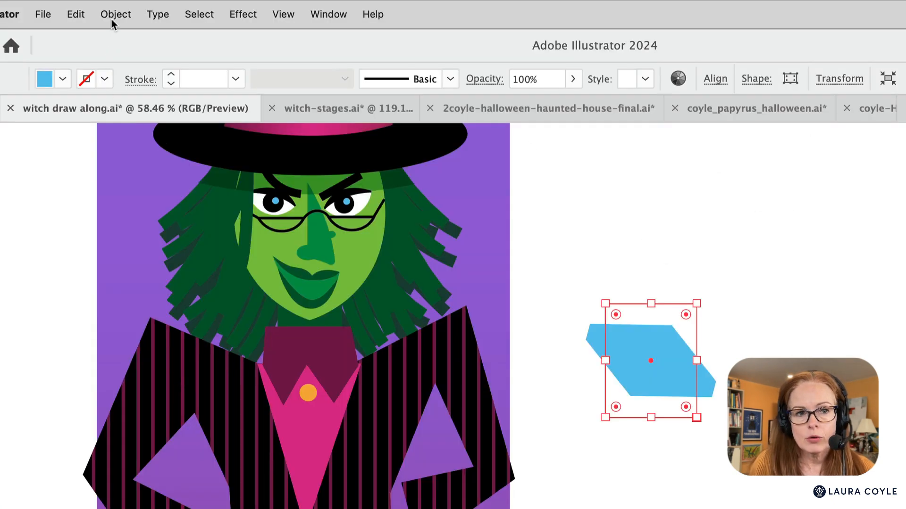
pyautogui.click(114, 13)
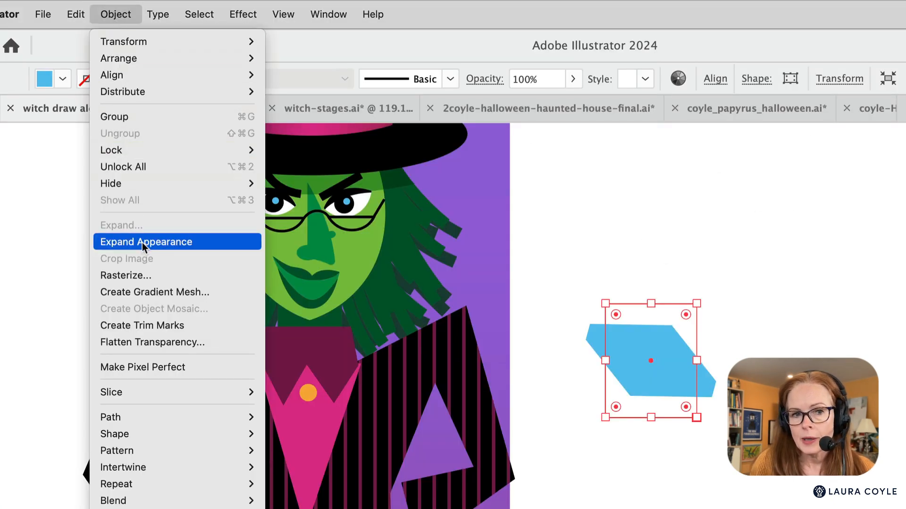
pyautogui.click(166, 241)
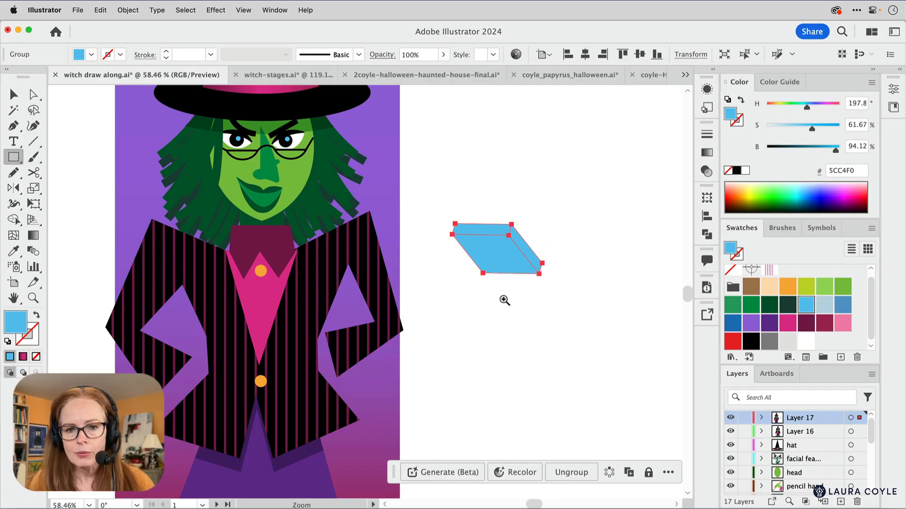
# Try moving the notepad's three expanded faces apart with Direct Selection, and undo the moves
pyautogui.moveTo(651, 437); pyautogui.dragTo(833, 402)
pyautogui.moveTo(757, 424); pyautogui.dragTo(670, 482)
pyautogui.moveTo(511, 332); pyautogui.dragTo(476, 354)
pyautogui.press('a')
pyautogui.click(491, 309)
pyautogui.moveTo(423, 275); pyautogui.dragTo(476, 243)
pyautogui.moveTo(331, 226); pyautogui.dragTo(345, 164)
pyautogui.moveTo(395, 319); pyautogui.dragTo(393, 367)
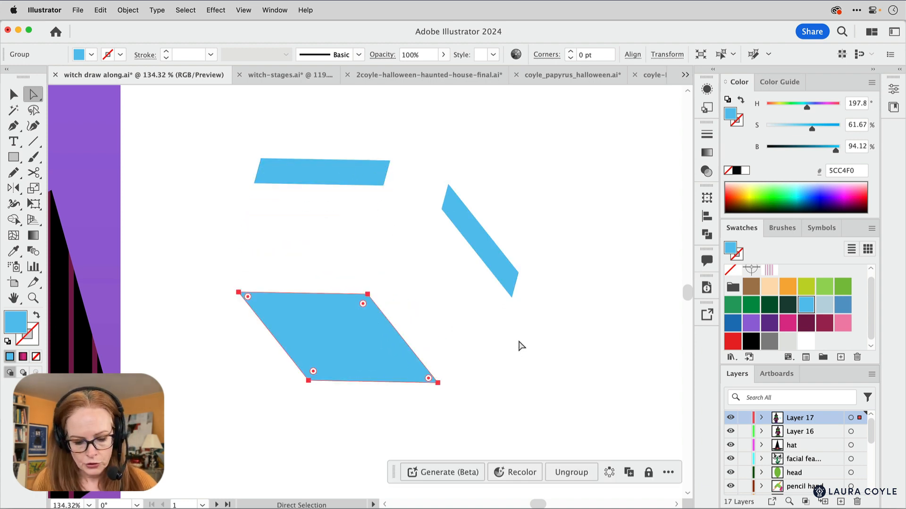
pyautogui.press('super+z')
pyautogui.press('super+z')
pyautogui.press('super+z')
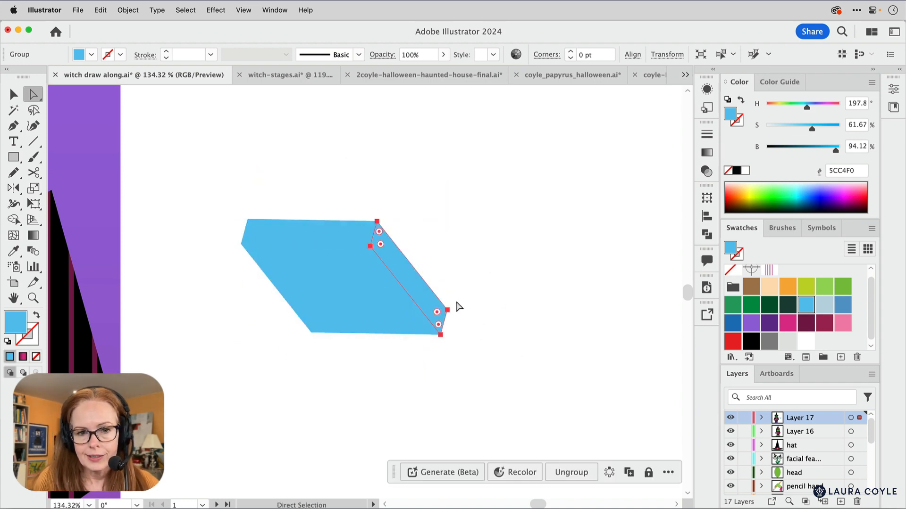
# Fill the notepad's two narrow edge faces with the darker blue 1E75B9
pyautogui.keyDown('shift'); pyautogui.click(355, 237); pyautogui.keyUp('shift')
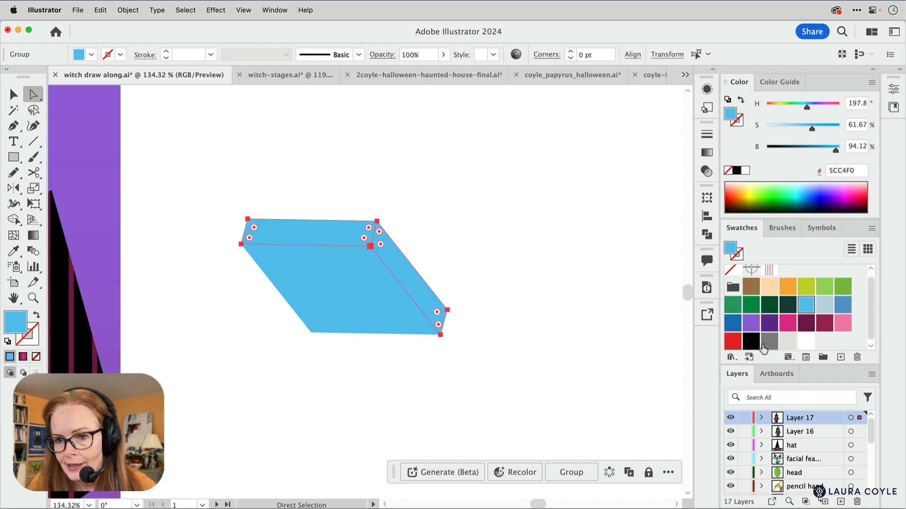
pyautogui.click(732, 323)
pyautogui.click(484, 275)
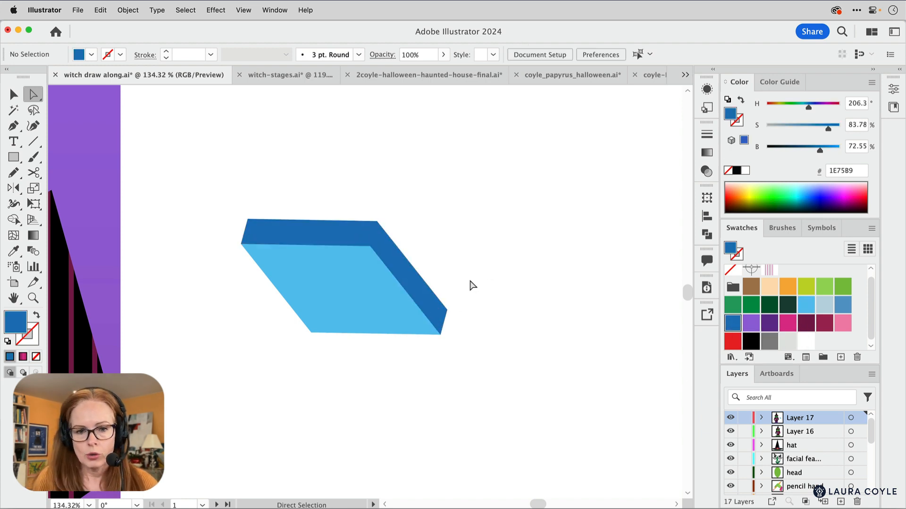
# Taper the notepad by moving outer corners of its edge and front faces inward, and fill the long upper edge with medium blue
pyautogui.moveTo(448, 311); pyautogui.dragTo(441, 322)
pyautogui.moveTo(248, 220); pyautogui.dragTo(260, 221)
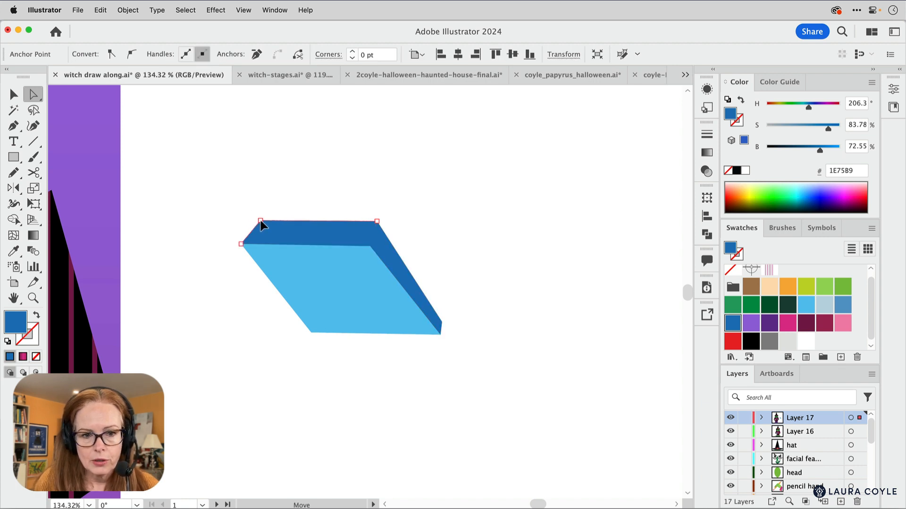
pyautogui.click(843, 304)
pyautogui.click(545, 330)
pyautogui.moveTo(312, 330); pyautogui.dragTo(333, 331)
pyautogui.click(438, 397)
pyautogui.press('v')
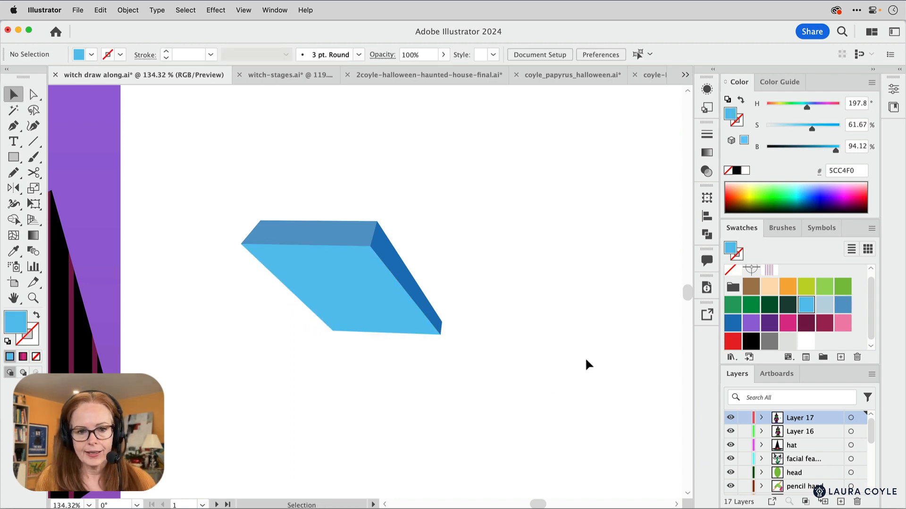
# Move the blue notepad onto the witch, over the elbow opening of the bent arm on the artboard's left side
pyautogui.moveTo(324, 194); pyautogui.dragTo(223, 124)
pyautogui.moveTo(351, 358); pyautogui.dragTo(288, 314)
pyautogui.moveTo(356, 342); pyautogui.dragTo(466, 349)
pyautogui.moveTo(418, 236); pyautogui.dragTo(516, 326)
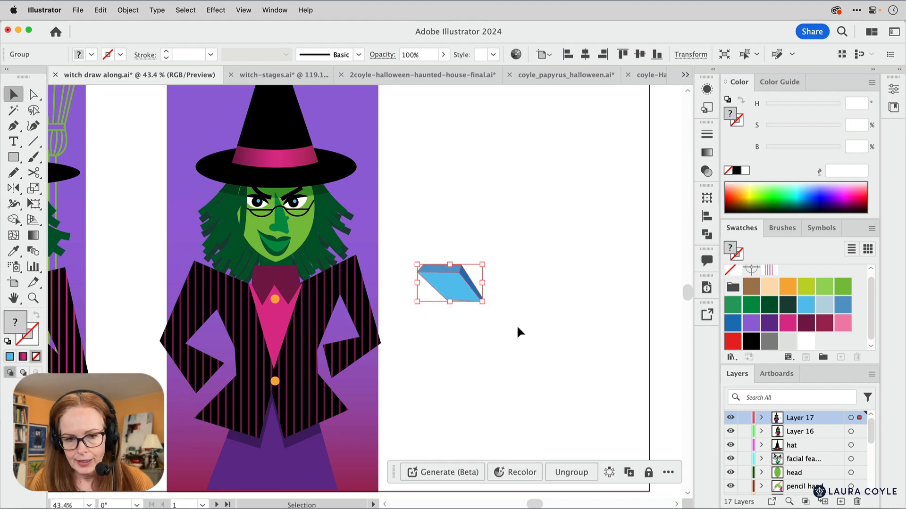
pyautogui.moveTo(441, 289); pyautogui.dragTo(338, 312)
pyautogui.moveTo(226, 359); pyautogui.dragTo(222, 355)
pyautogui.click(488, 376)
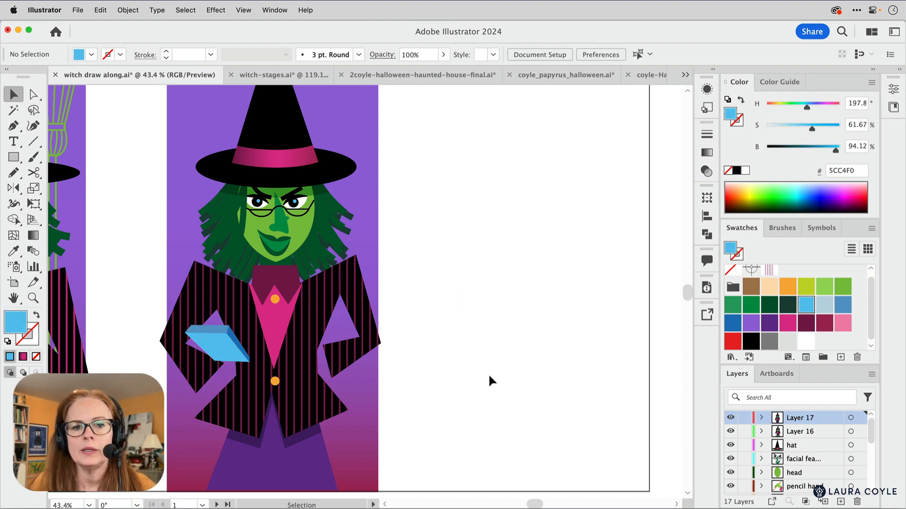
# Set up the Pencil tool with no fill and a white FFFFFF stroke
pyautogui.moveTo(257, 397); pyautogui.dragTo(381, 360)
pyautogui.moveTo(293, 409); pyautogui.dragTo(424, 321)
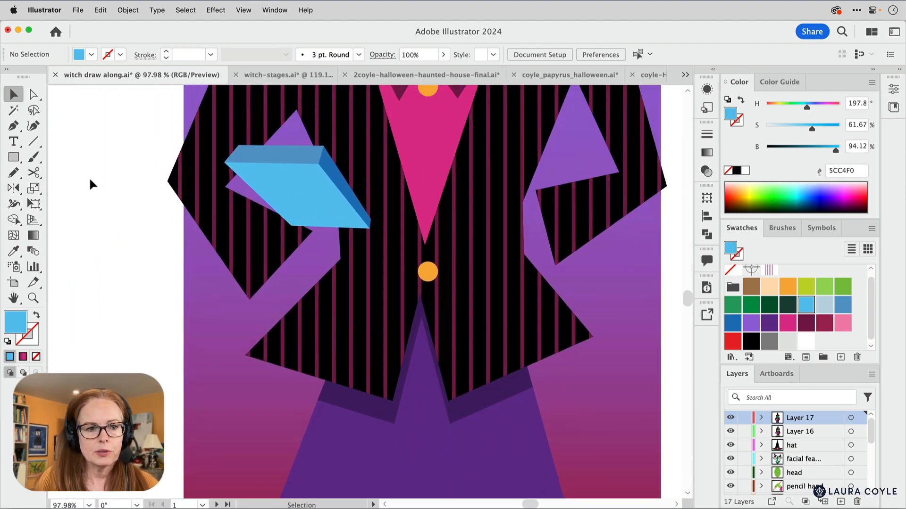
pyautogui.click(13, 173)
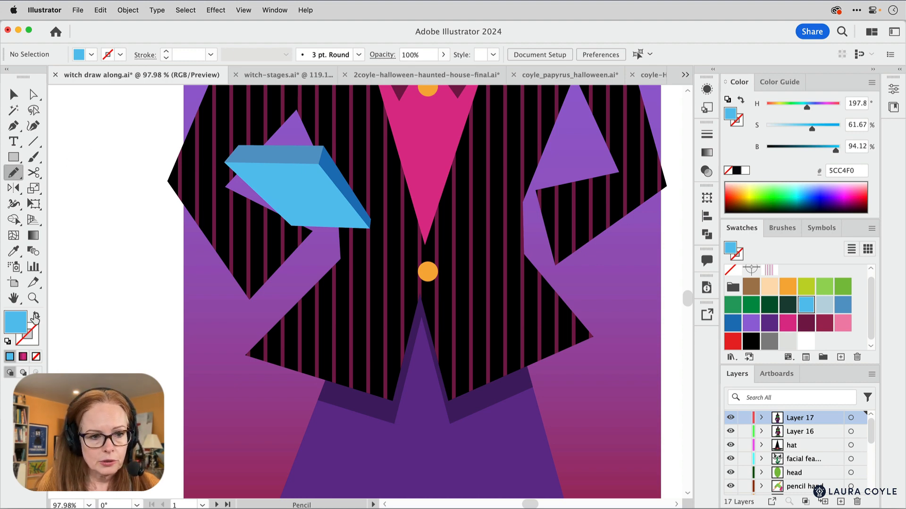
pyautogui.click(36, 316)
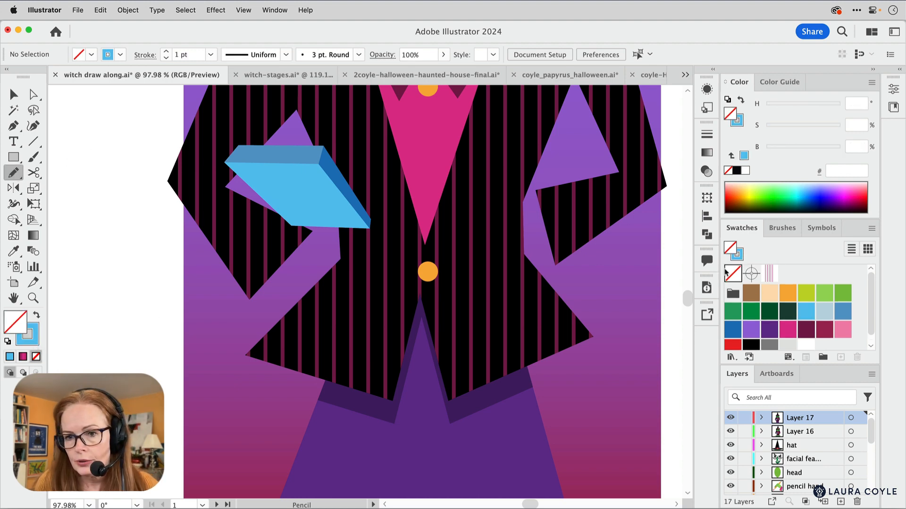
pyautogui.click(738, 258)
pyautogui.click(807, 345)
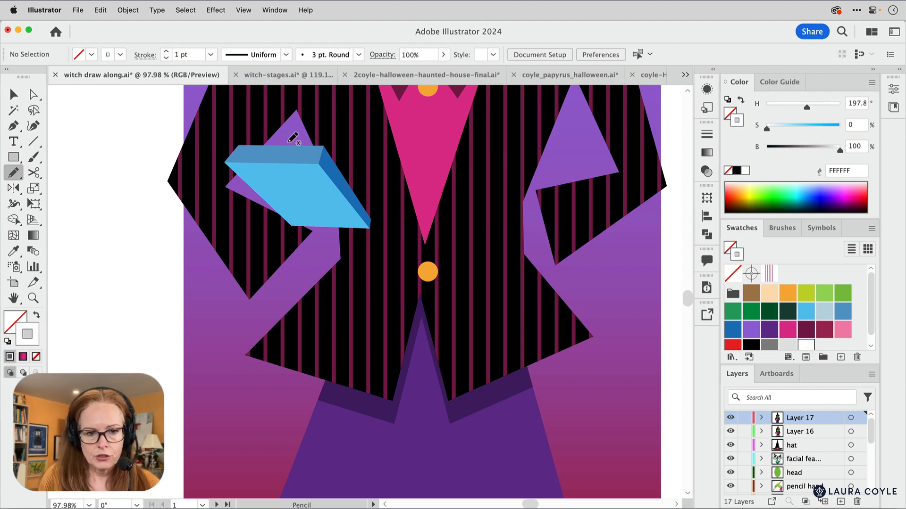
pyautogui.moveTo(272, 175)
pyautogui.mouseDown()
pyautogui.moveTo(283, 315)
pyautogui.moveTo(263, 357)
pyautogui.moveTo(251, 360)
pyautogui.mouseUp()
pyautogui.scroll(-3, 350, 246)
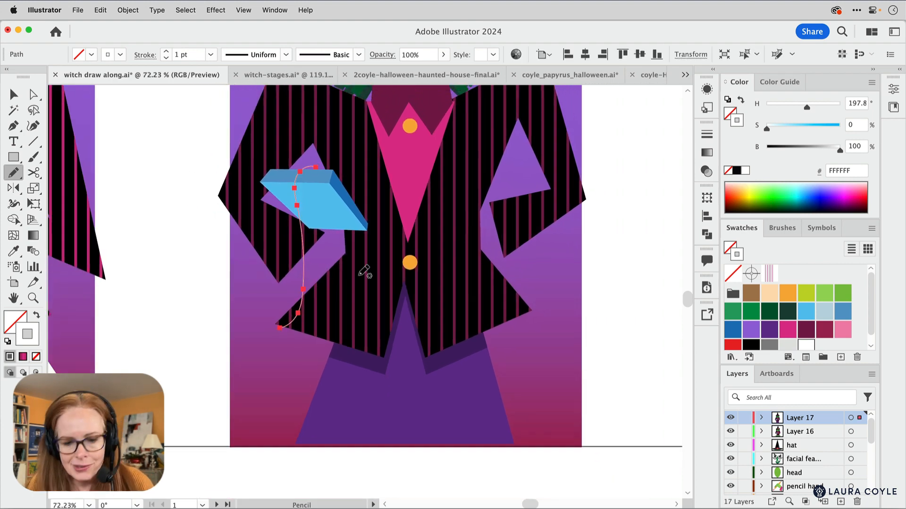
pyautogui.press('super+z')
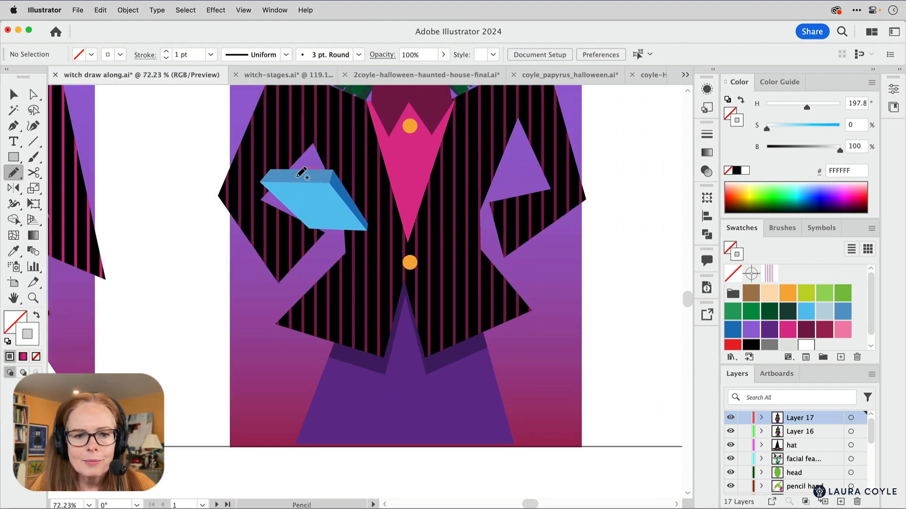
# Draw a flowing, wavy freehand line from the notepad's upper edge down past the jacket and beyond the artboard's lower left
pyautogui.moveTo(310, 241)
pyautogui.mouseDown()
pyautogui.moveTo(328, 288)
pyautogui.moveTo(327, 329)
pyautogui.moveTo(310, 334)
pyautogui.moveTo(283, 320)
pyautogui.moveTo(267, 342)
pyautogui.moveTo(290, 406)
pyautogui.moveTo(270, 411)
pyautogui.moveTo(221, 377)
pyautogui.moveTo(186, 416)
pyautogui.moveTo(162, 416)
pyautogui.mouseUp()
pyautogui.press('v')
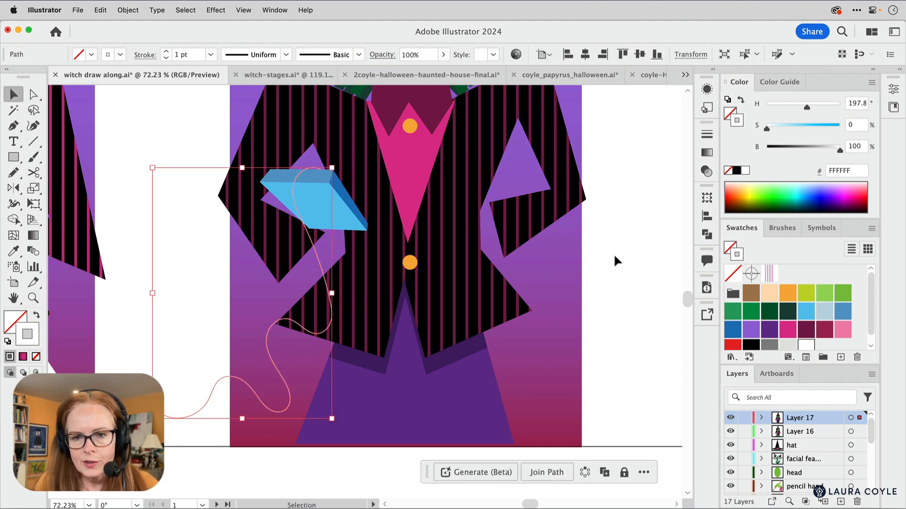
pyautogui.click(632, 258)
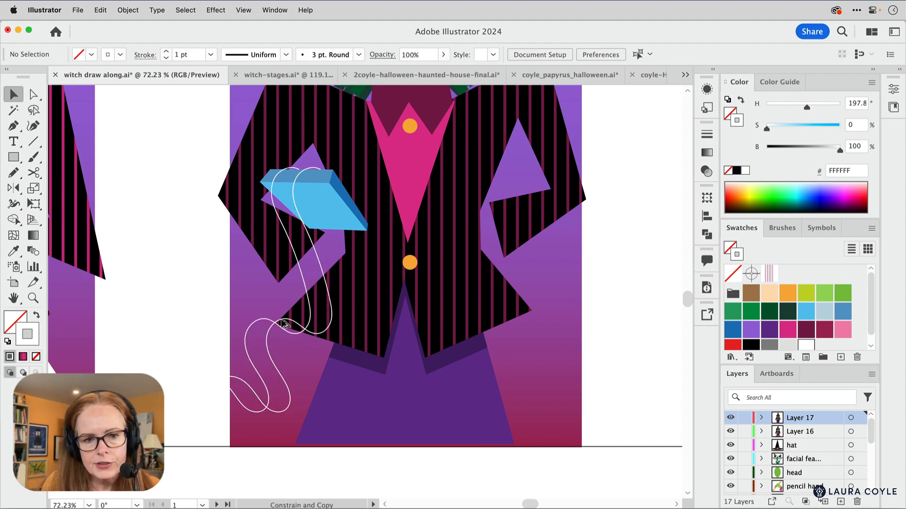
# Offset the duplicated wavy line up and to the left of the original, and rotate it slightly clockwise
pyautogui.click(287, 344)
pyautogui.moveTo(286, 339); pyautogui.dragTo(289, 318)
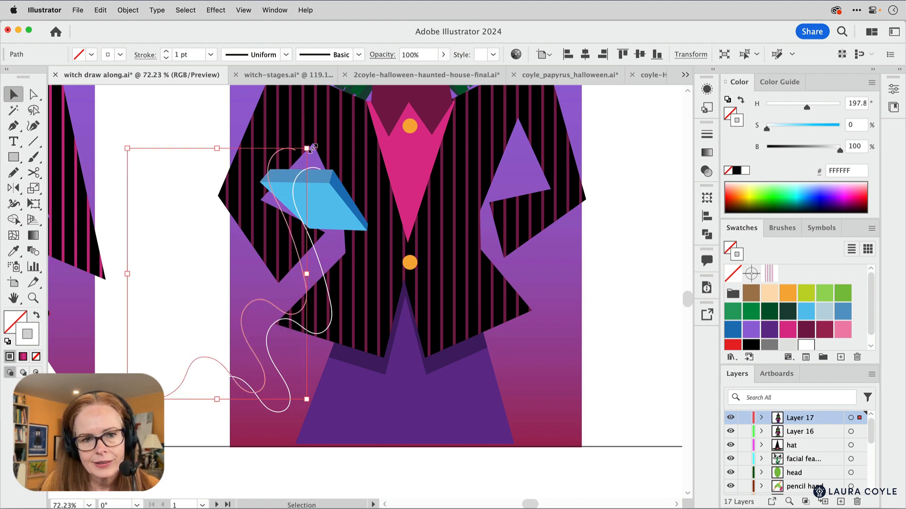
pyautogui.moveTo(313, 144); pyautogui.dragTo(319, 149)
pyautogui.moveTo(254, 307); pyautogui.dragTo(260, 309)
# Connect the upper ends of the two wavy lines above the notepad with a straight Pen tool segment
pyautogui.moveTo(312, 239); pyautogui.dragTo(360, 231)
pyautogui.moveTo(359, 180); pyautogui.dragTo(393, 423)
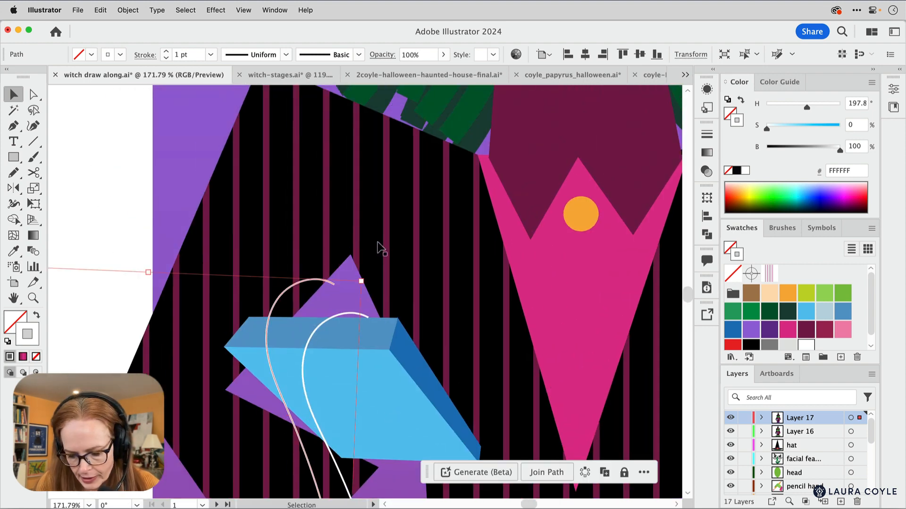
pyautogui.press('p')
pyautogui.click(334, 285)
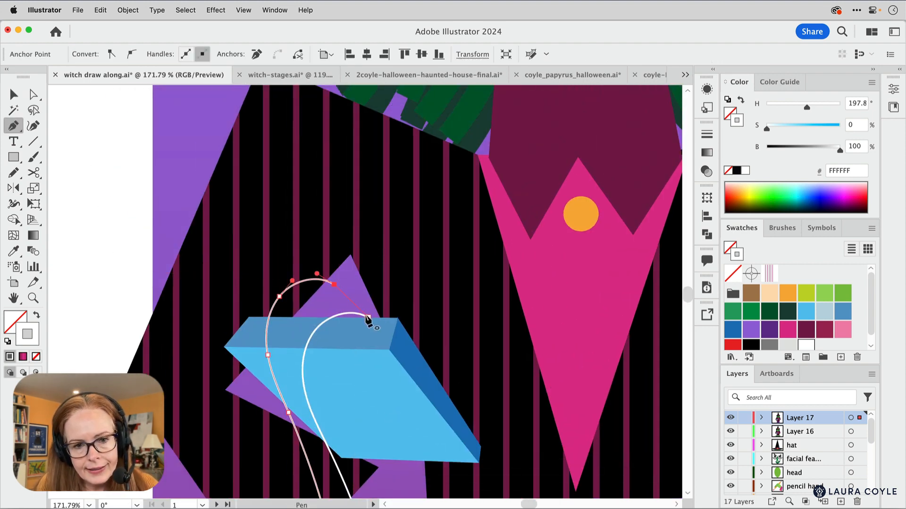
pyautogui.click(368, 318)
# Close the paper outline by joining the two lines' lower ends beyond the artboard with a straight Pen tool segment
pyautogui.moveTo(395, 412); pyautogui.dragTo(405, 160)
pyautogui.moveTo(399, 397); pyautogui.dragTo(415, 189)
pyautogui.moveTo(405, 301); pyautogui.dragTo(585, 282)
pyautogui.click(115, 323)
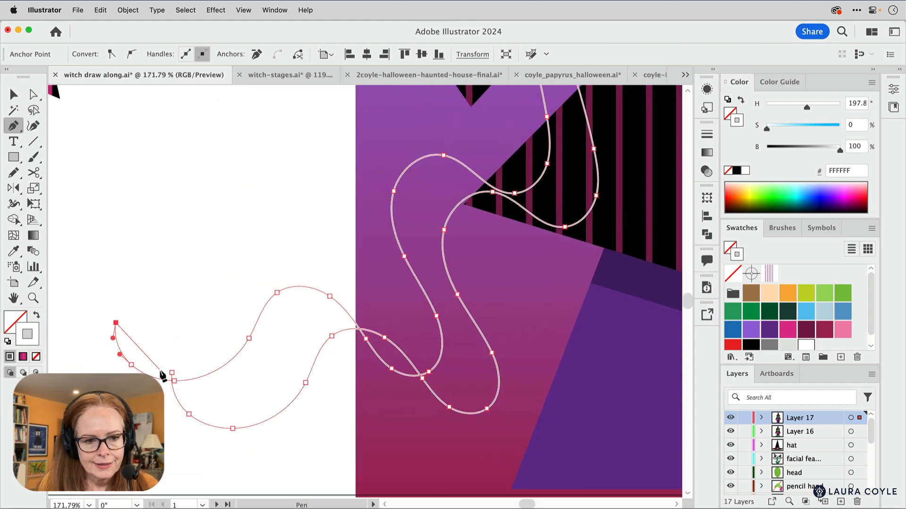
pyautogui.click(172, 373)
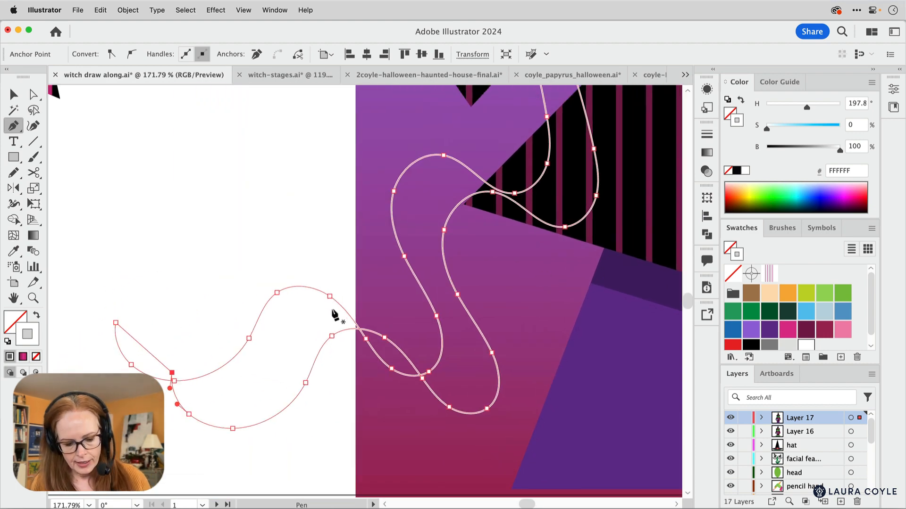
# Swap the closed paper shape's fill and stroke to give it a white fill with no stroke, and deselect it
pyautogui.hotkey('shift', 'x')
pyautogui.keyDown('alt'); pyautogui.keyDown('super'); pyautogui.click(486, 232); pyautogui.keyUp('super'); pyautogui.keyUp('alt')
pyautogui.moveTo(496, 238)
pyautogui.mouseDown()
pyautogui.moveTo(293, 385)
pyautogui.moveTo(303, 381)
pyautogui.mouseUp()
pyautogui.press('v')
pyautogui.press('shift+super+a')
pyautogui.moveTo(451, 240); pyautogui.dragTo(436, 243)
pyautogui.moveTo(441, 240); pyautogui.dragTo(383, 256)
pyautogui.moveTo(445, 285); pyautogui.dragTo(335, 354)
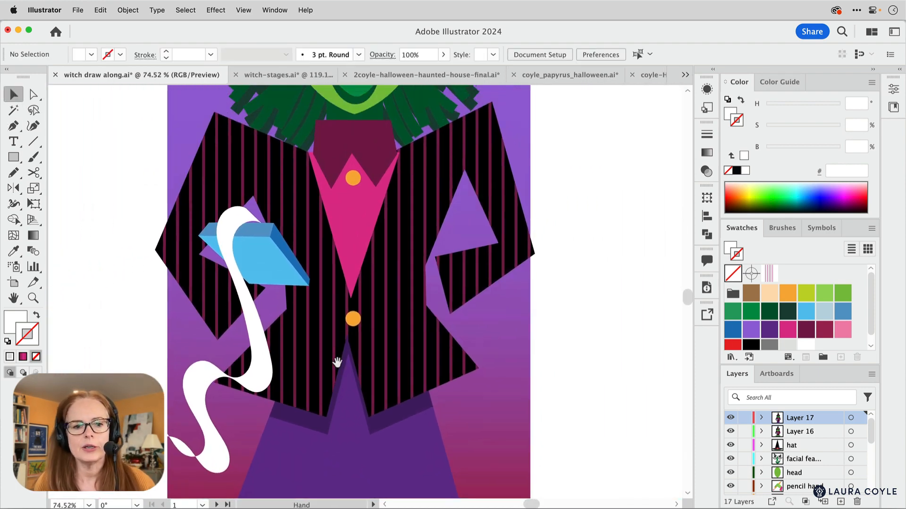
pyautogui.moveTo(383, 294); pyautogui.dragTo(392, 382)
pyautogui.moveTo(506, 334); pyautogui.dragTo(515, 443)
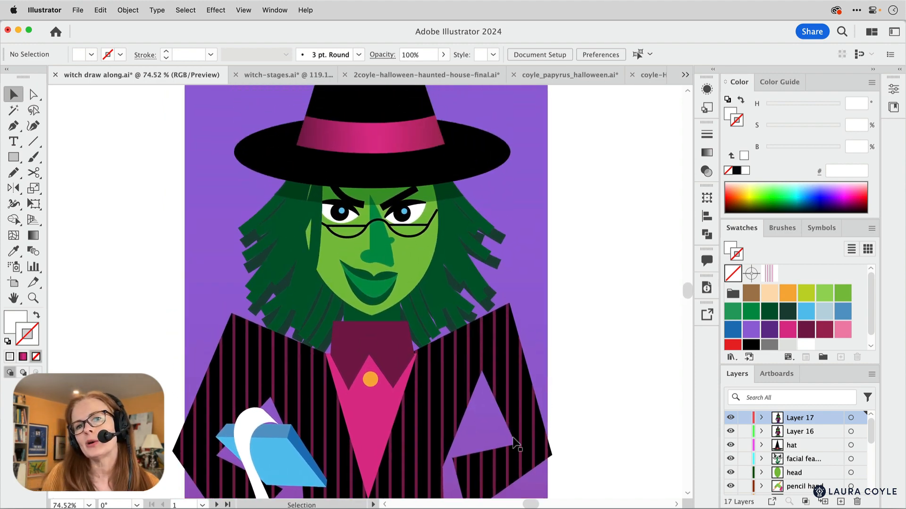